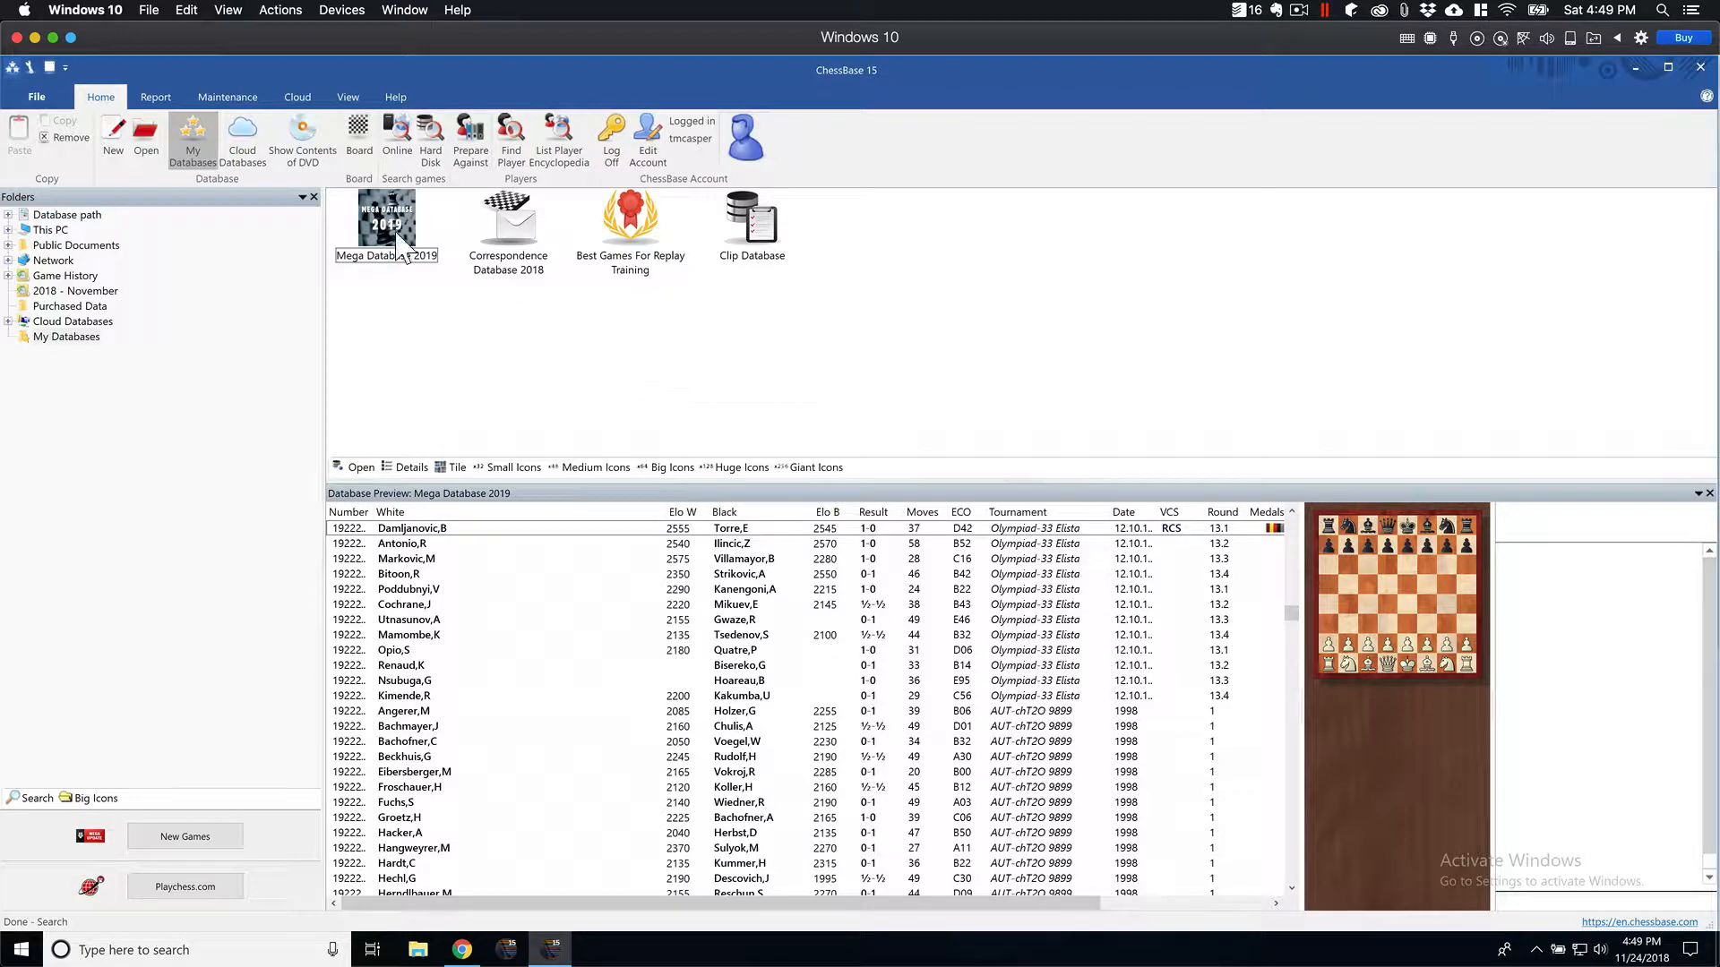
Open the search for Mega Database 2019 and switch it permanently to the advanced dialog
right_click(385, 207)
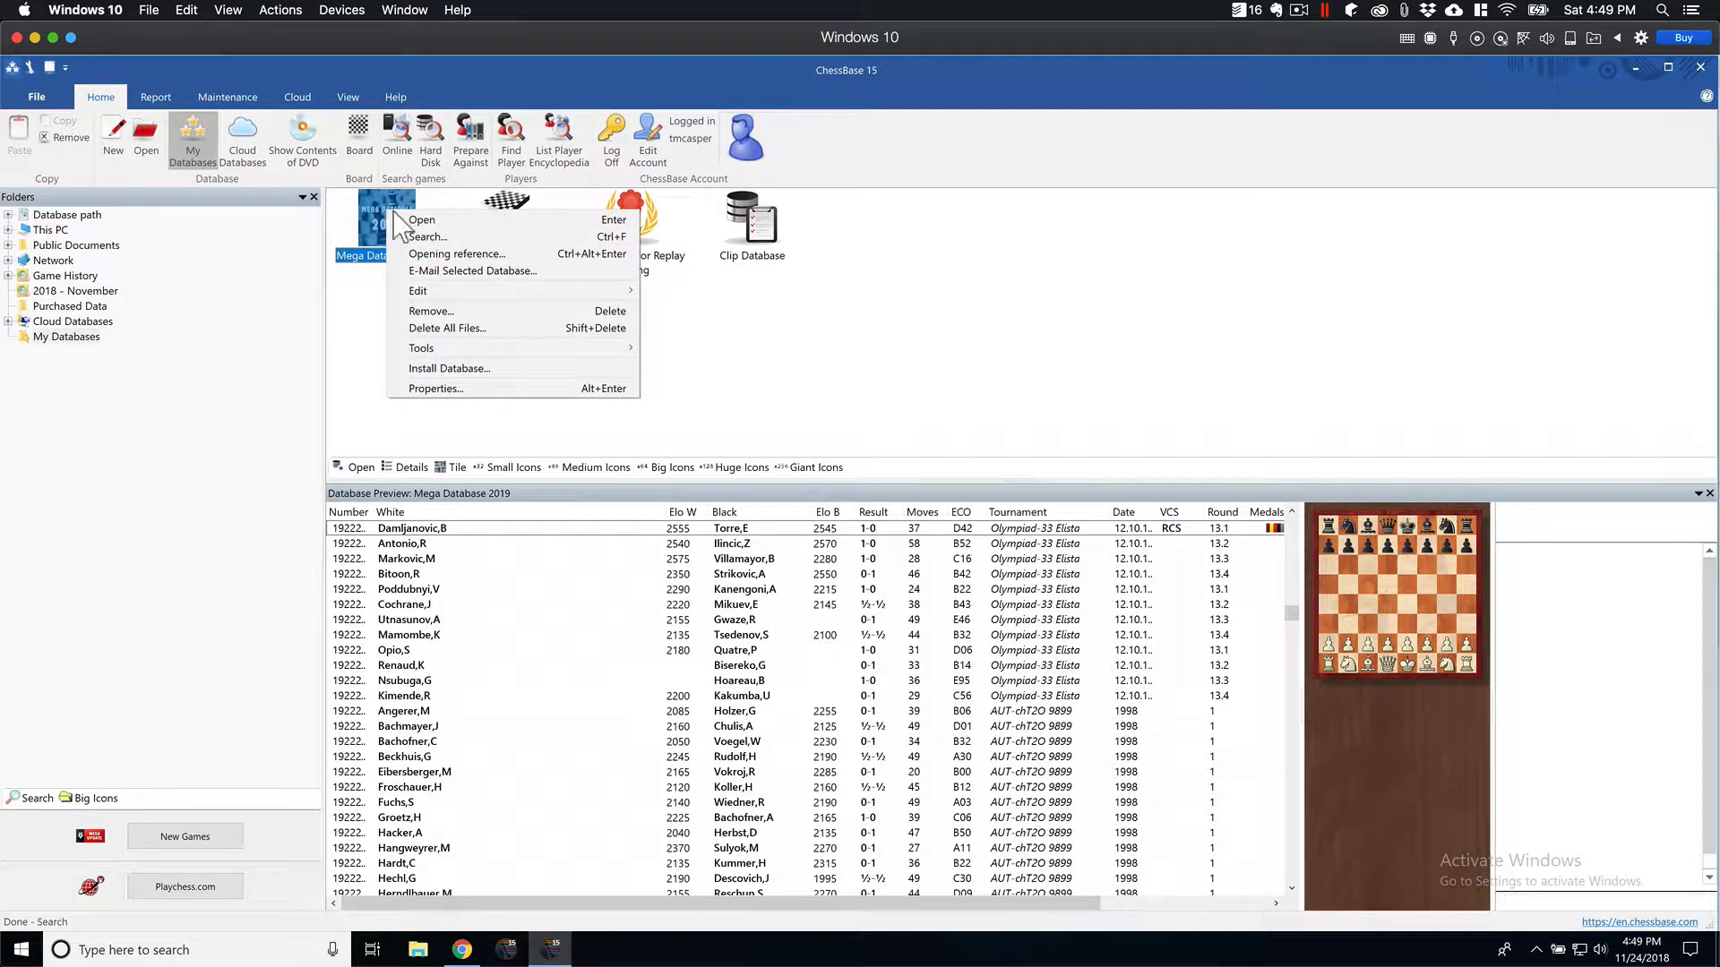
click(445, 237)
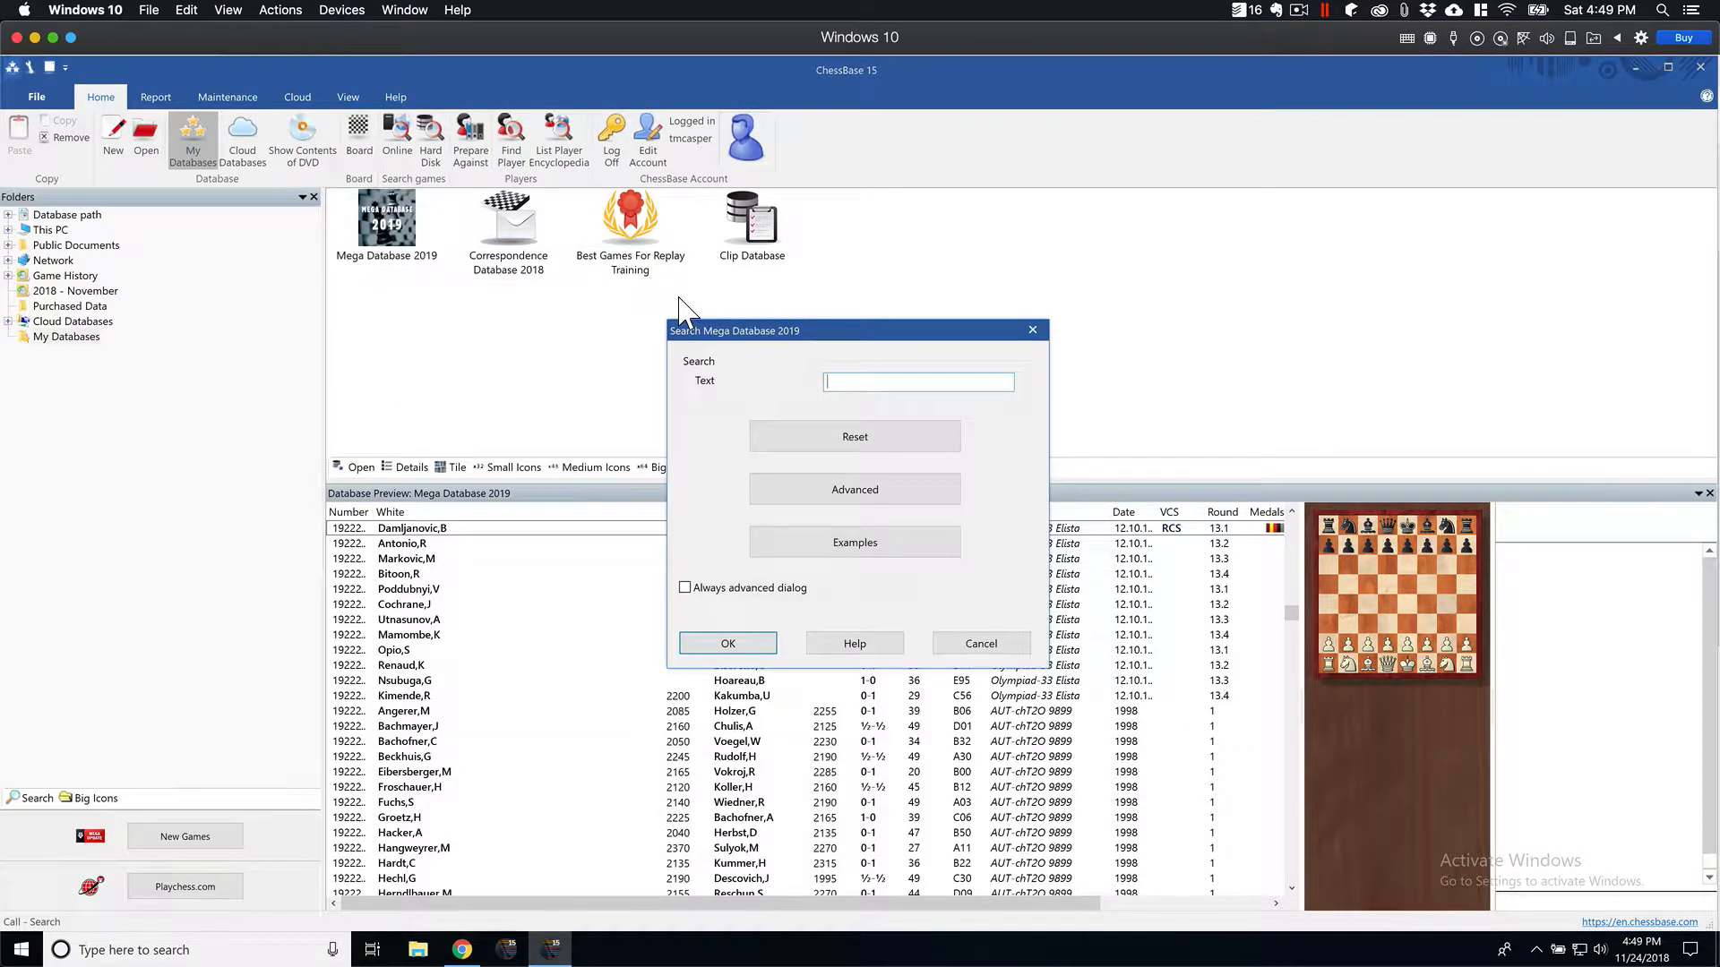
drag(823, 331, 818, 261)
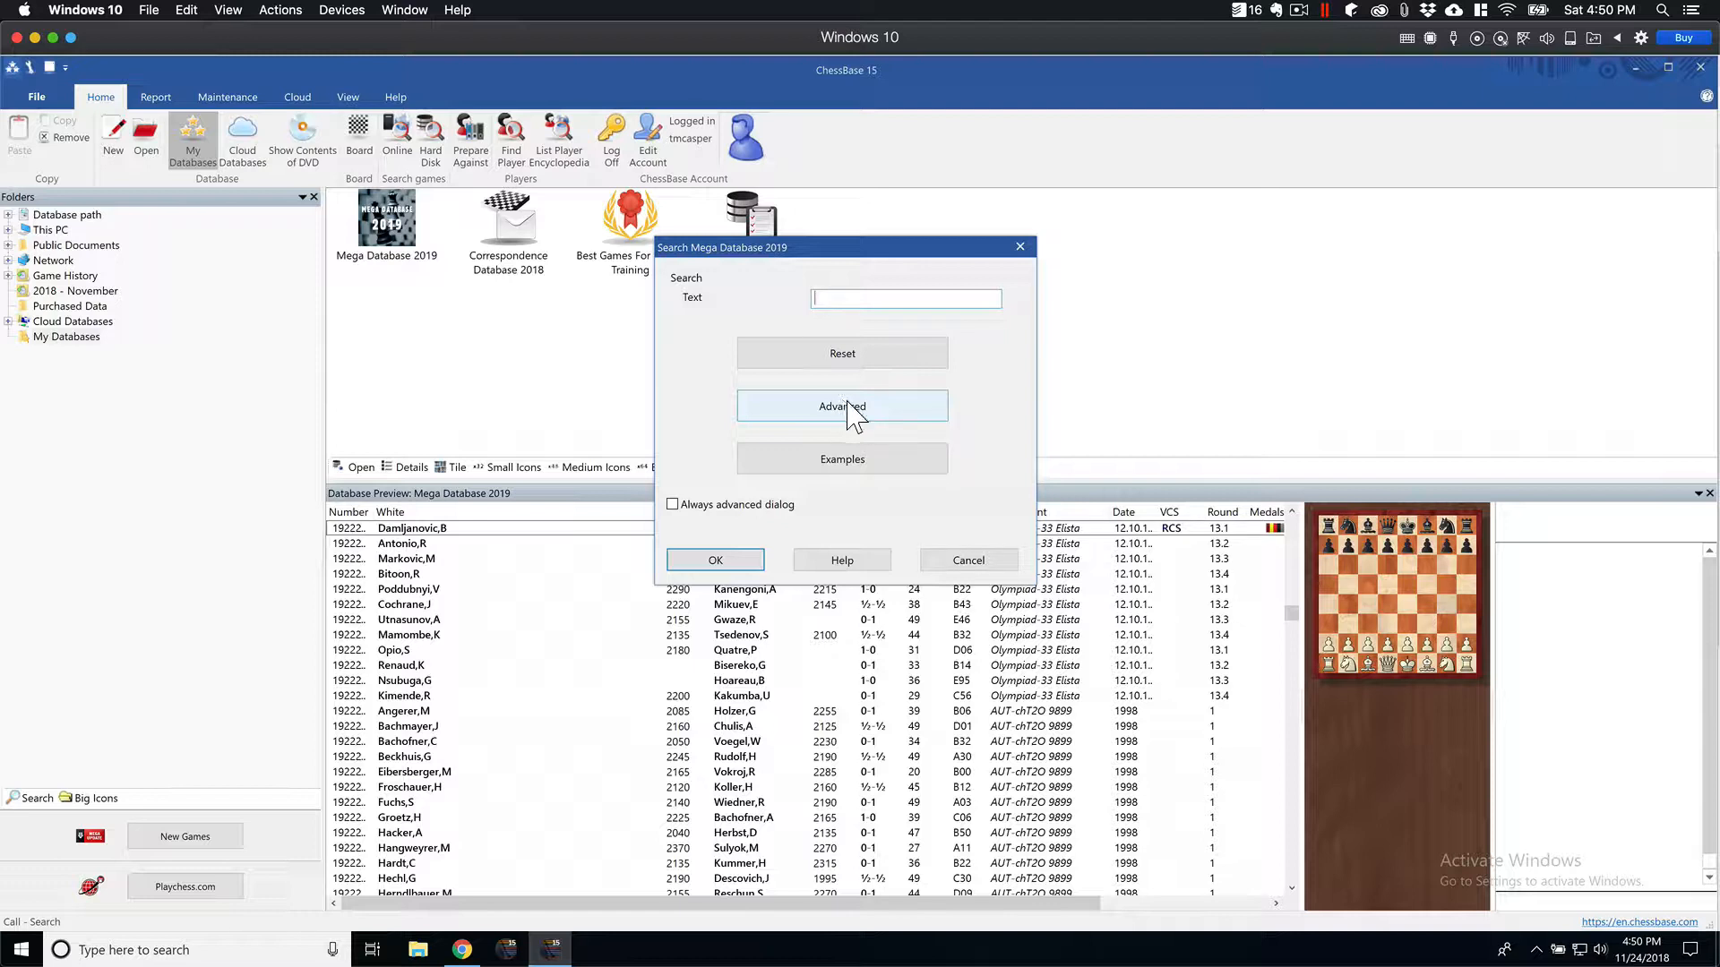
click(673, 505)
click(842, 408)
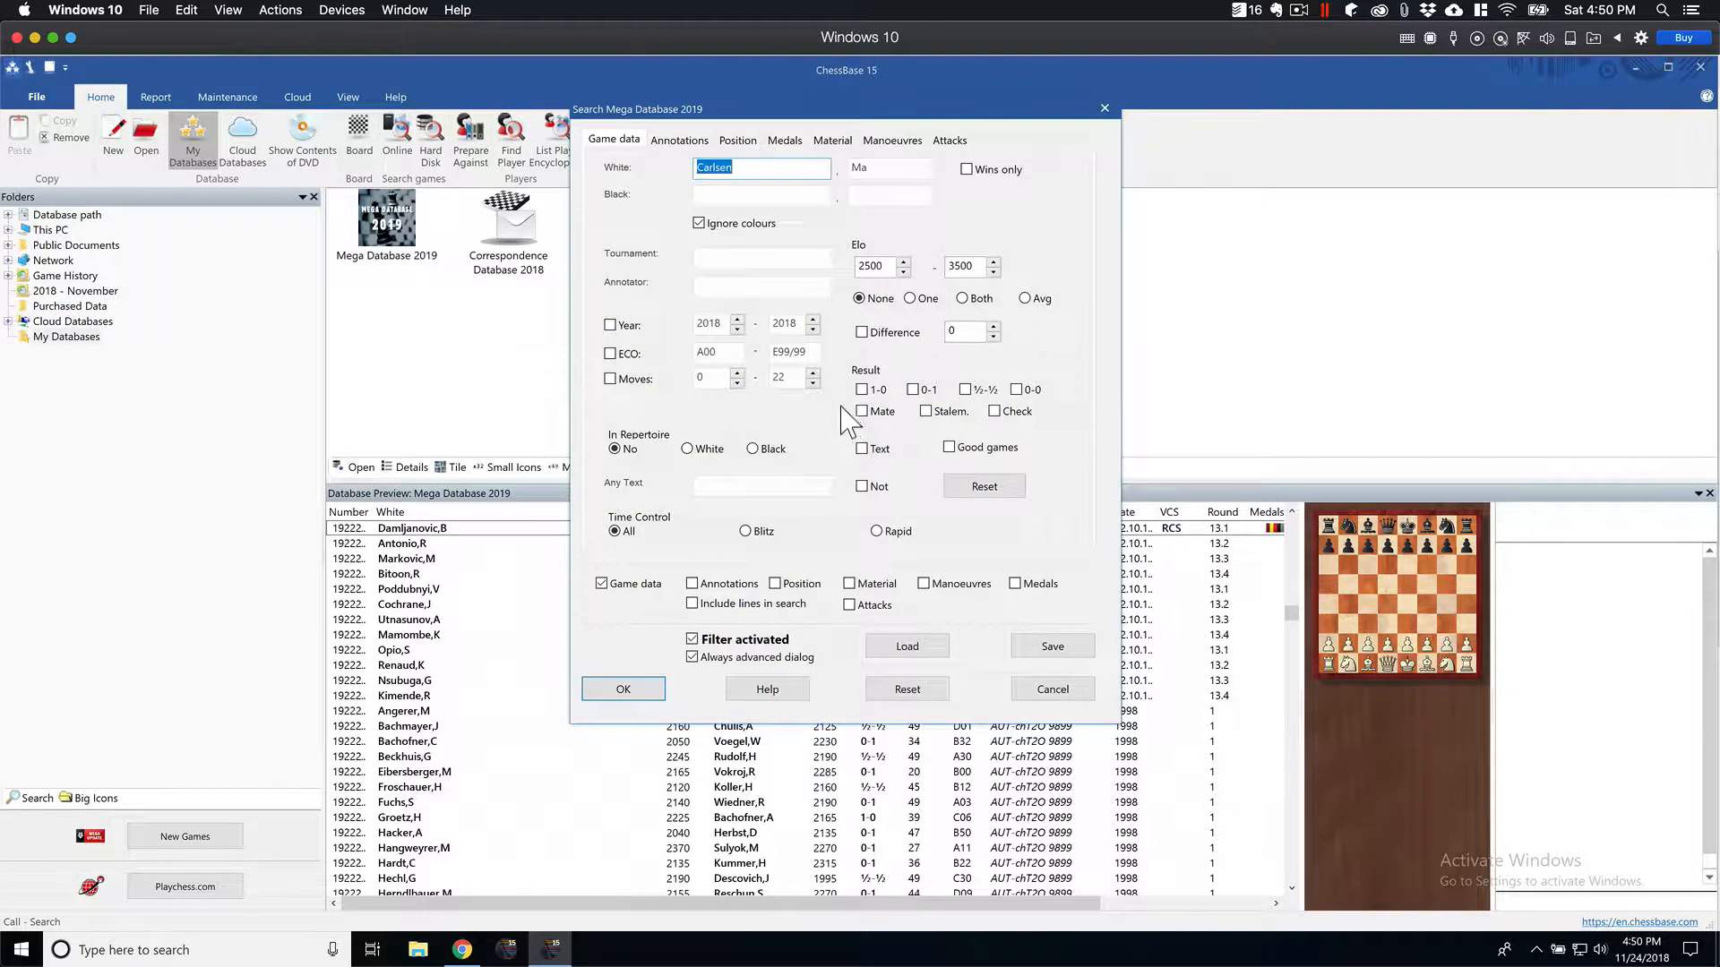
drag(818, 105, 784, 171)
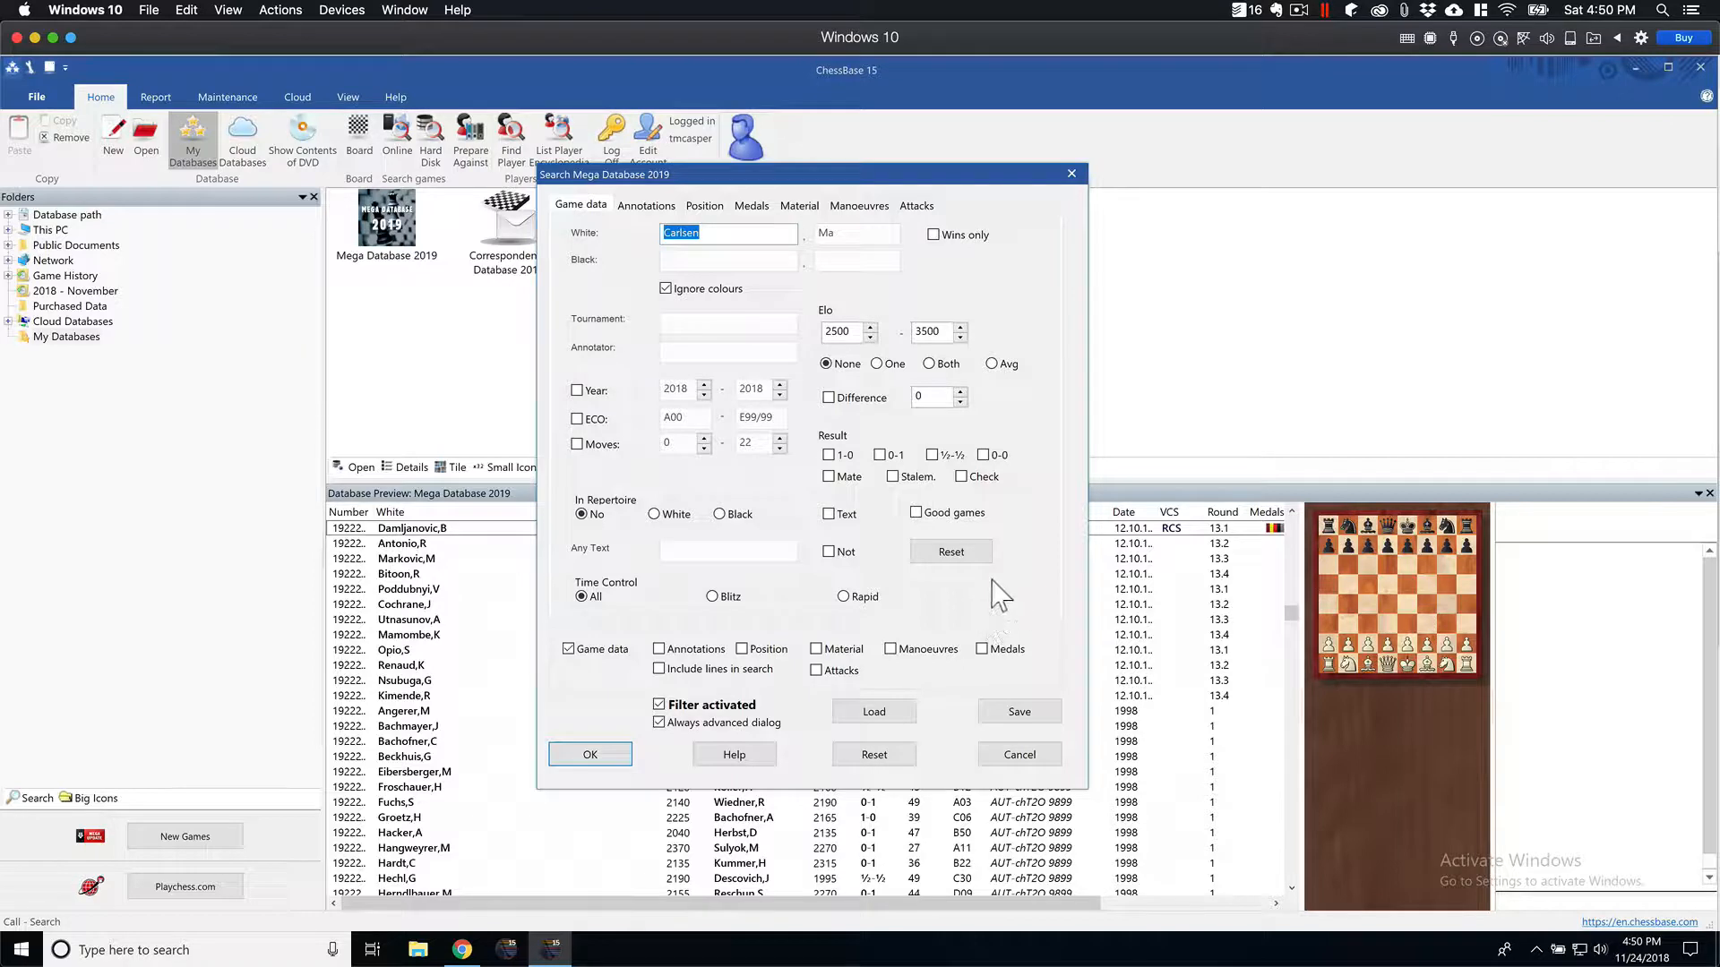
Reset the search criteria and search for games of White player "Kasparov", first name "G", ignoring colours
click(878, 757)
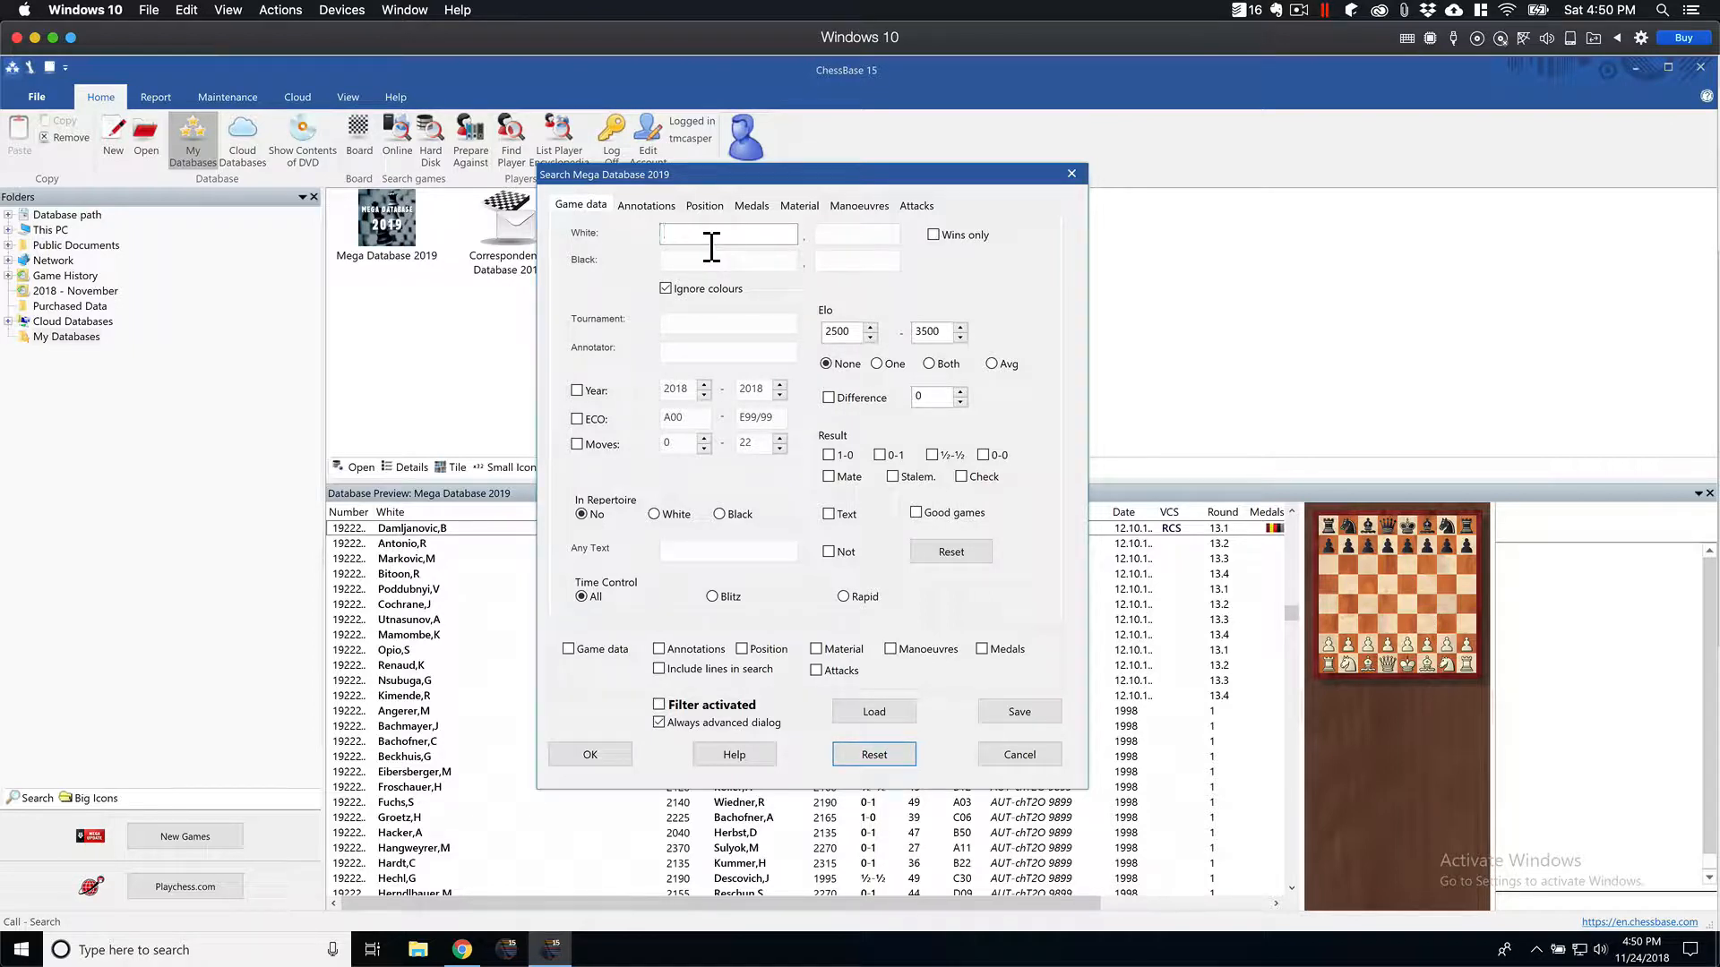
text(Kasparov)
key(Tab)
click(664, 288)
click(612, 769)
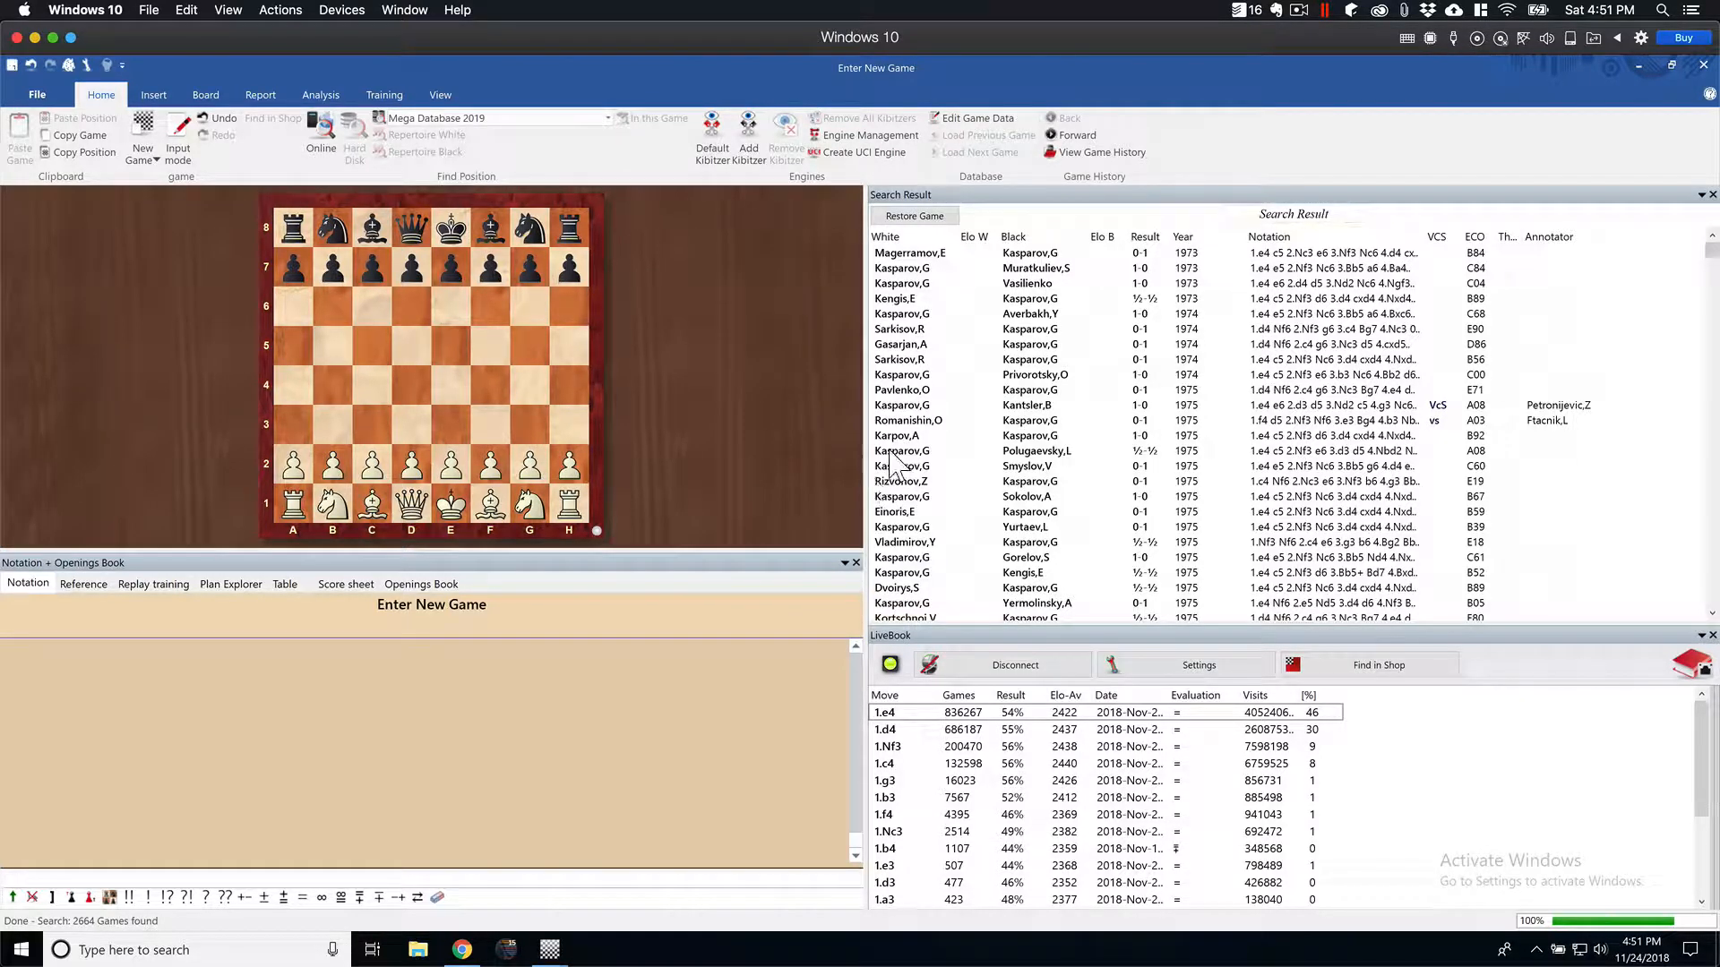
Load the 1975 Pavlenko–Kasparov game from the search results
scroll(922, 377, down, 1)
right_click(923, 374)
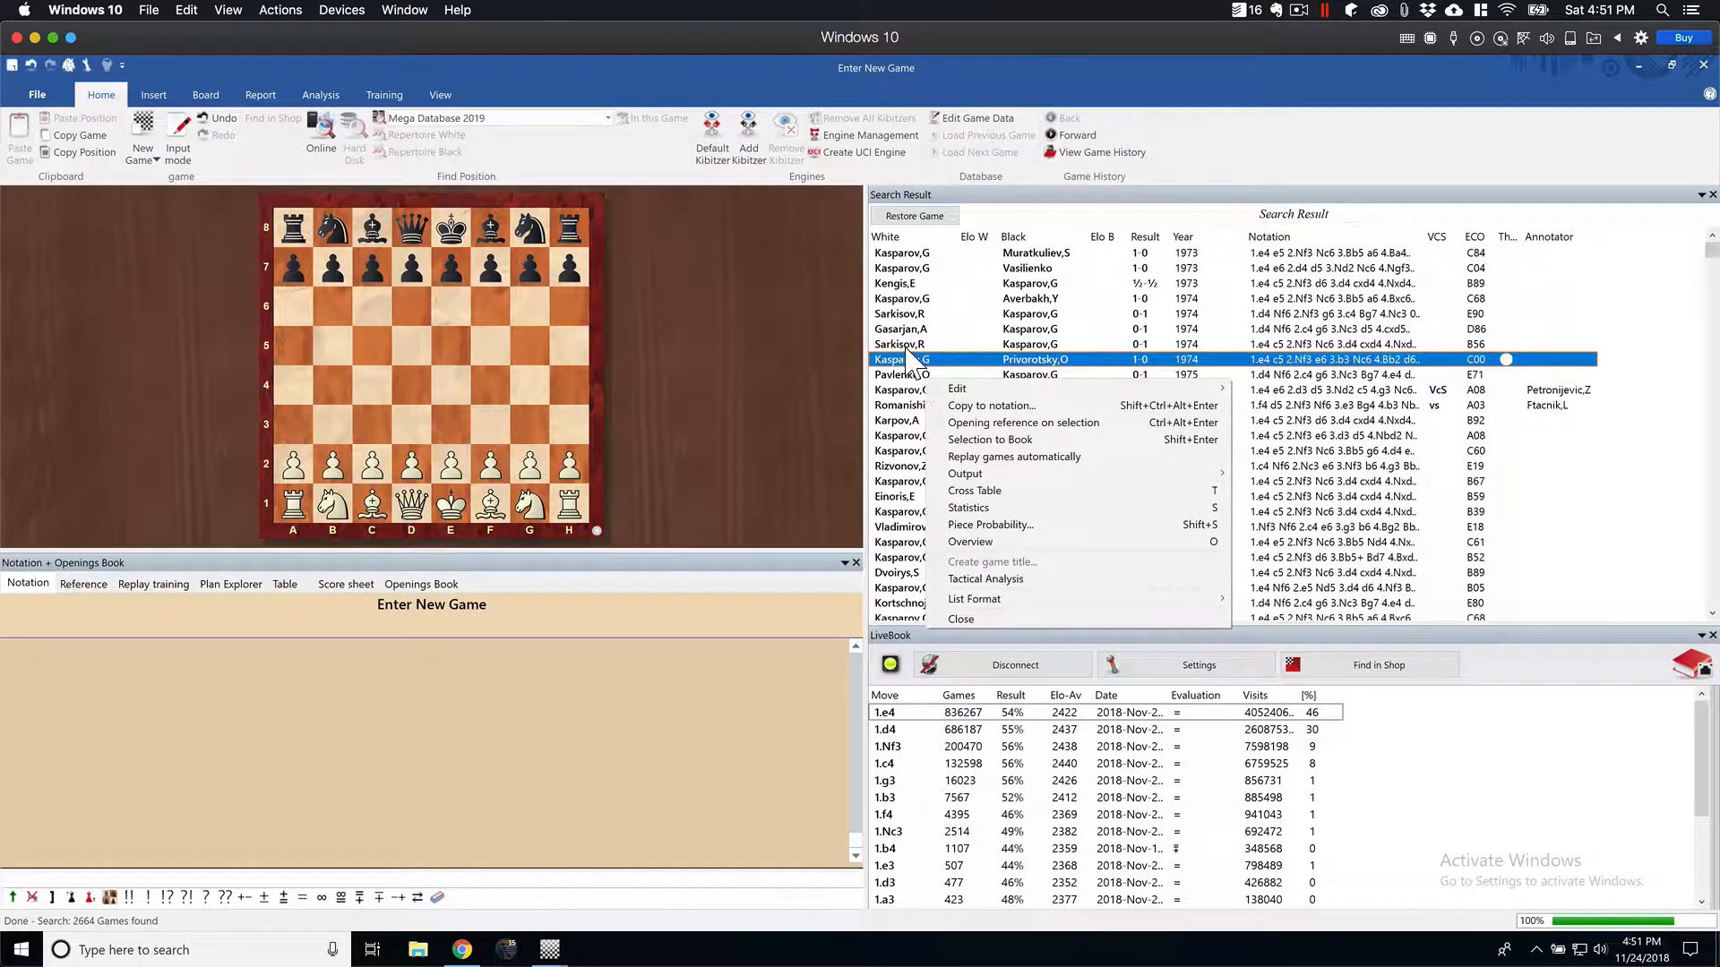
double_click(908, 347)
double_click(909, 374)
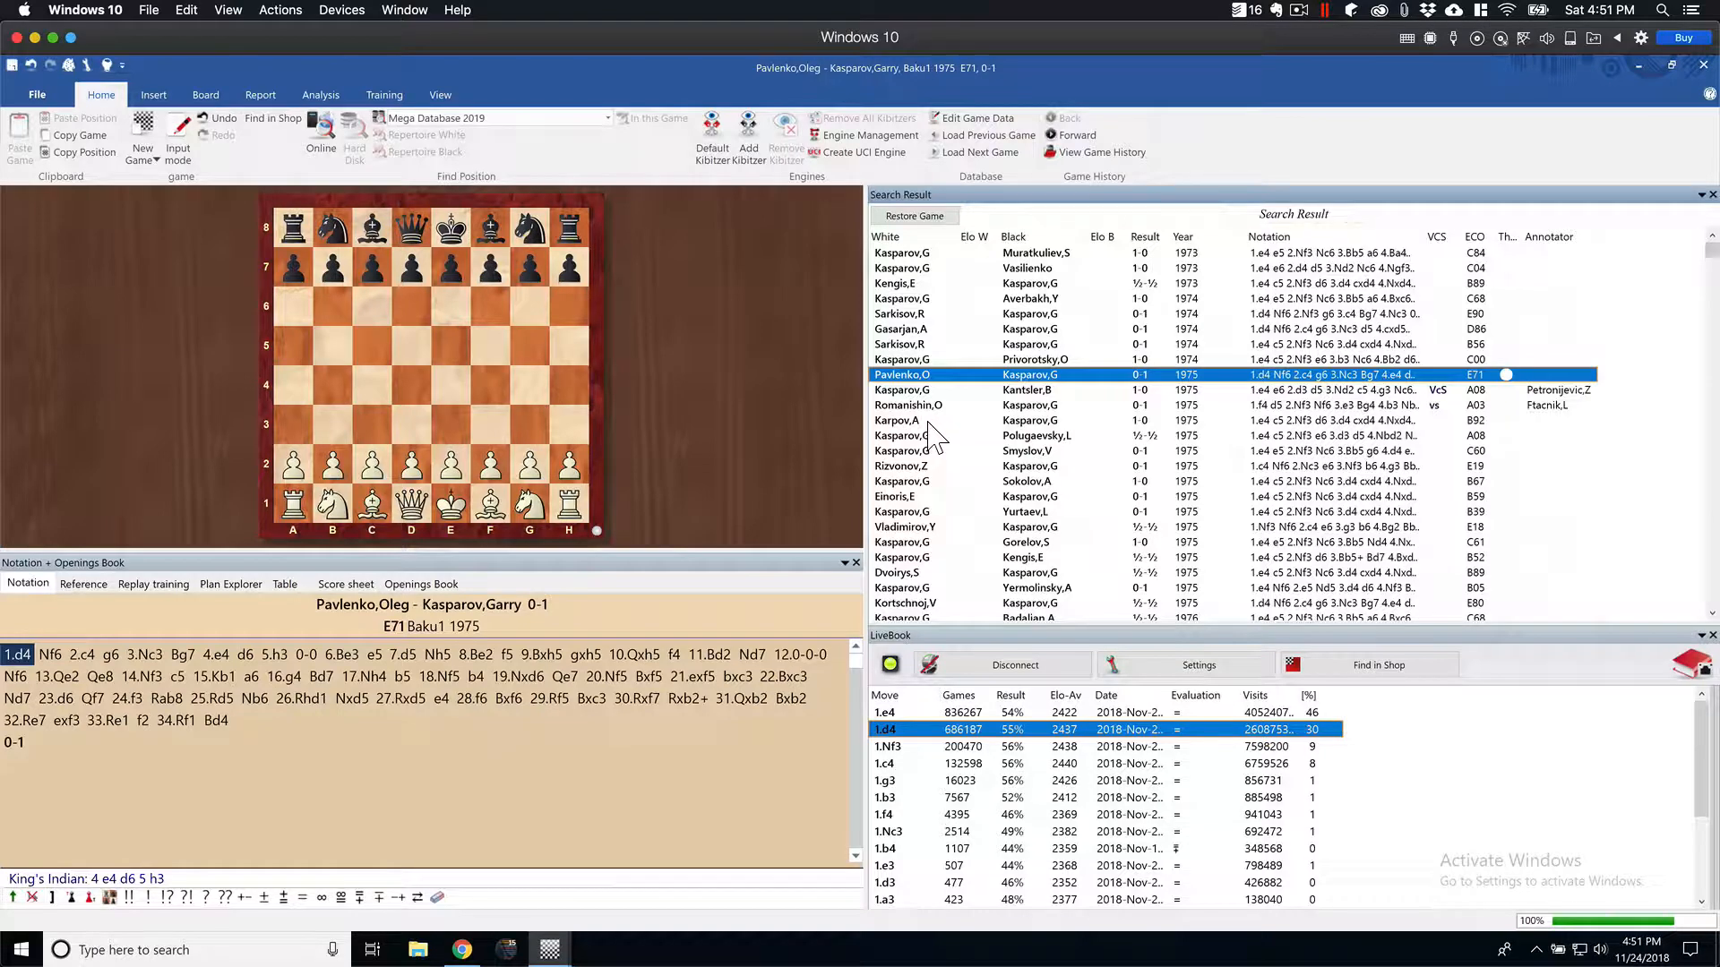
Replay the opening moves of the Pavlenko–Kasparov game up to 3...Bg7 and return to the starting position
key(Right)
key(Right)
key(Right)
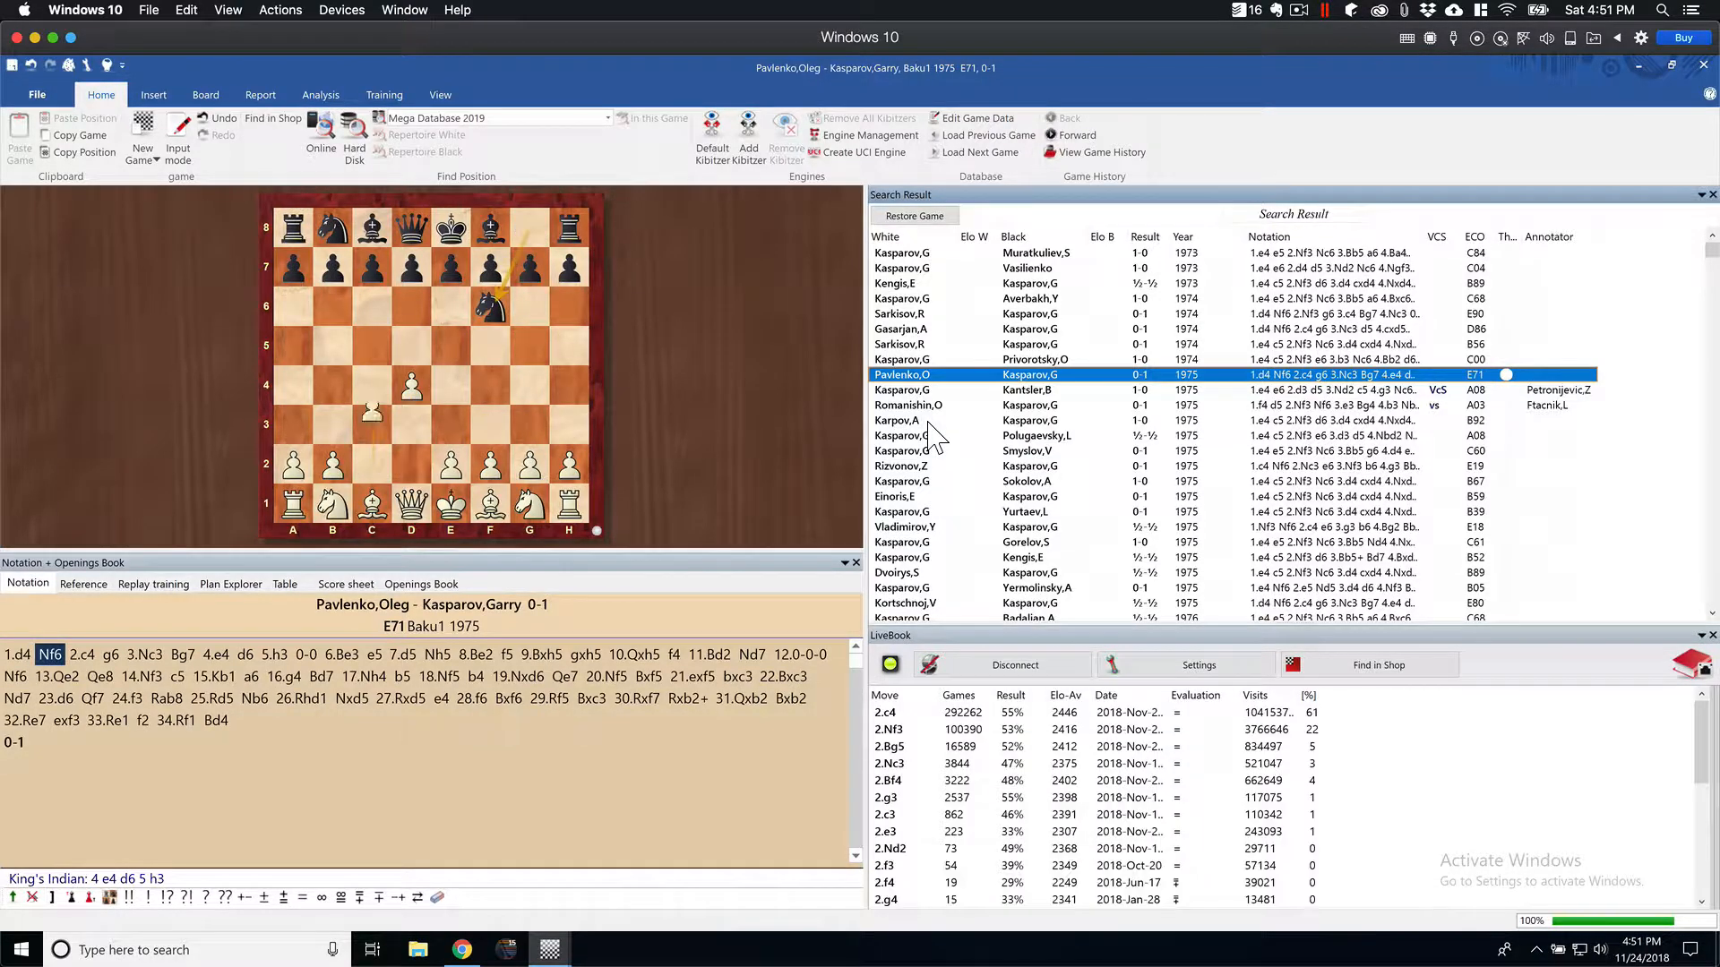
key(Right)
key(Right)
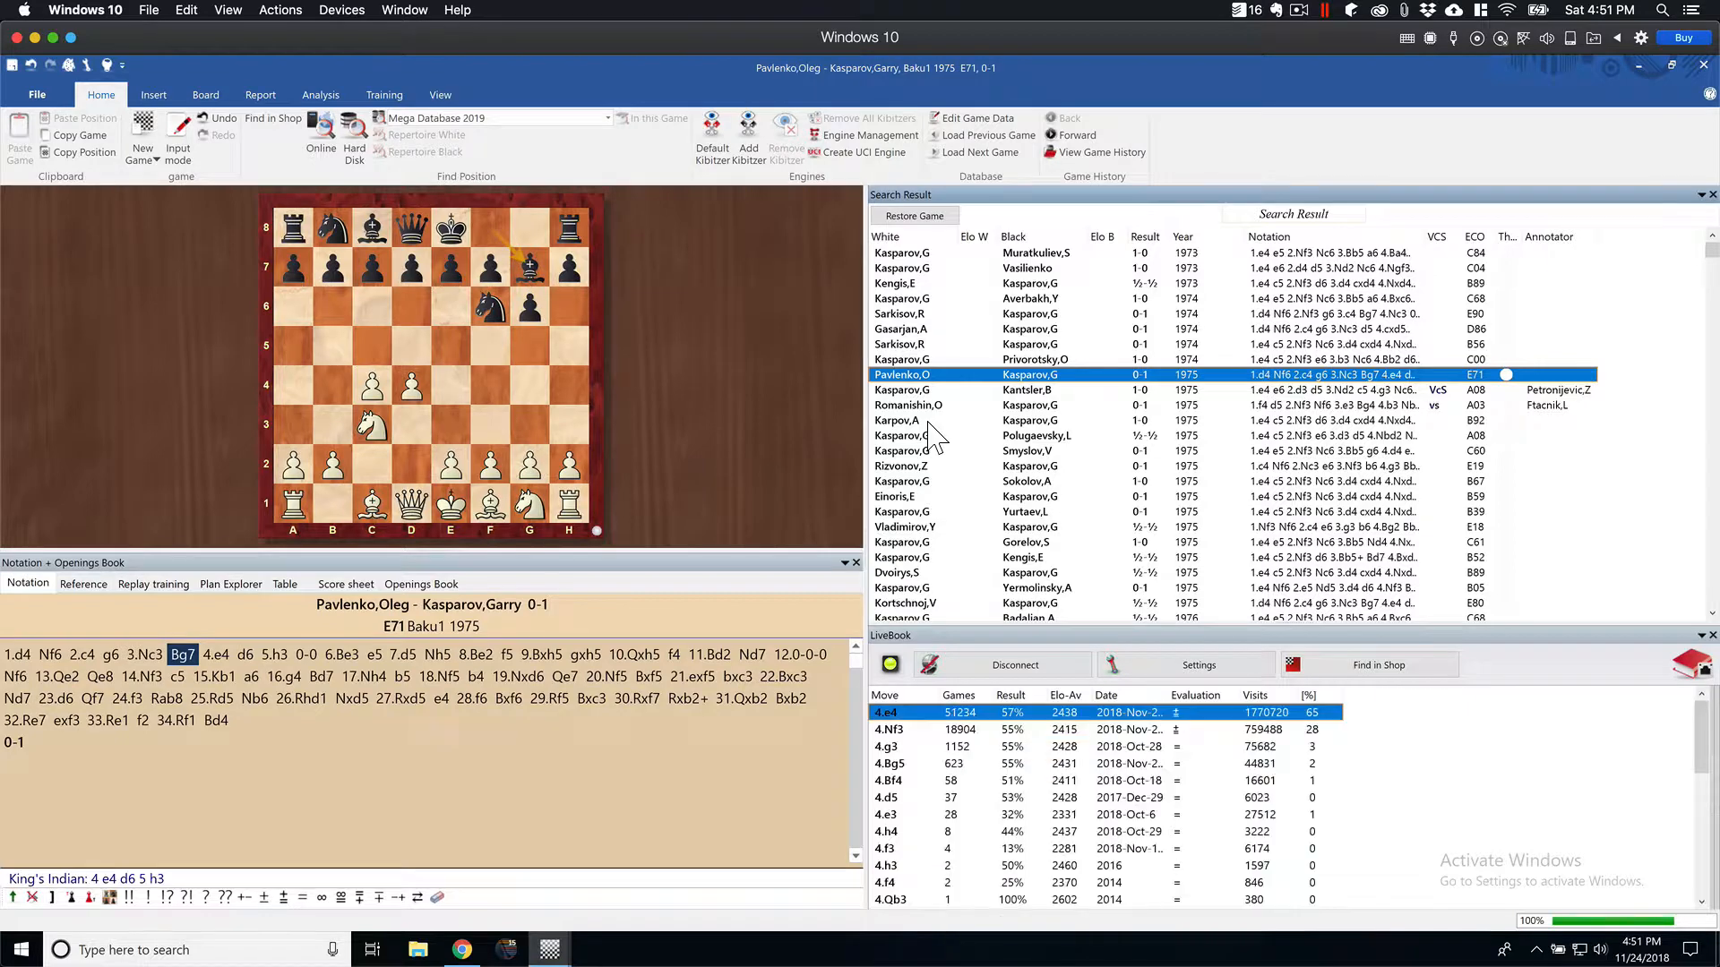
key(Left)
key(Left)
key(Left)
key(Left)
key(Left)
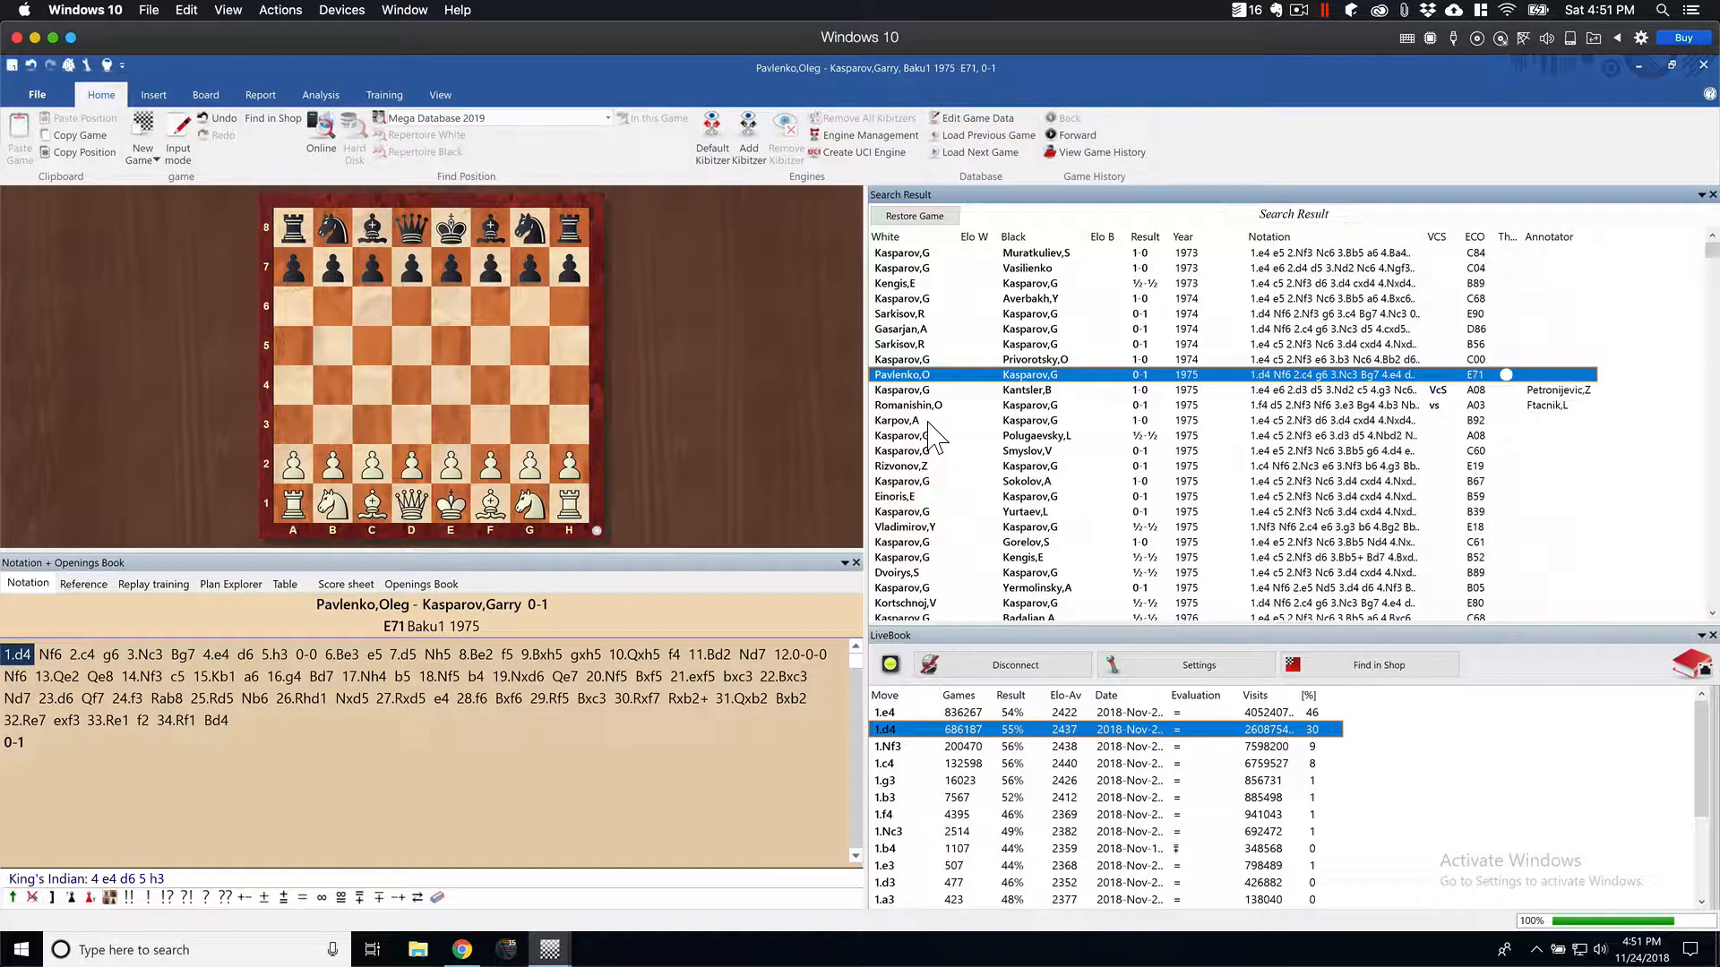
Set the replay arrows below the board to Buttons in the board design
right_click(462, 367)
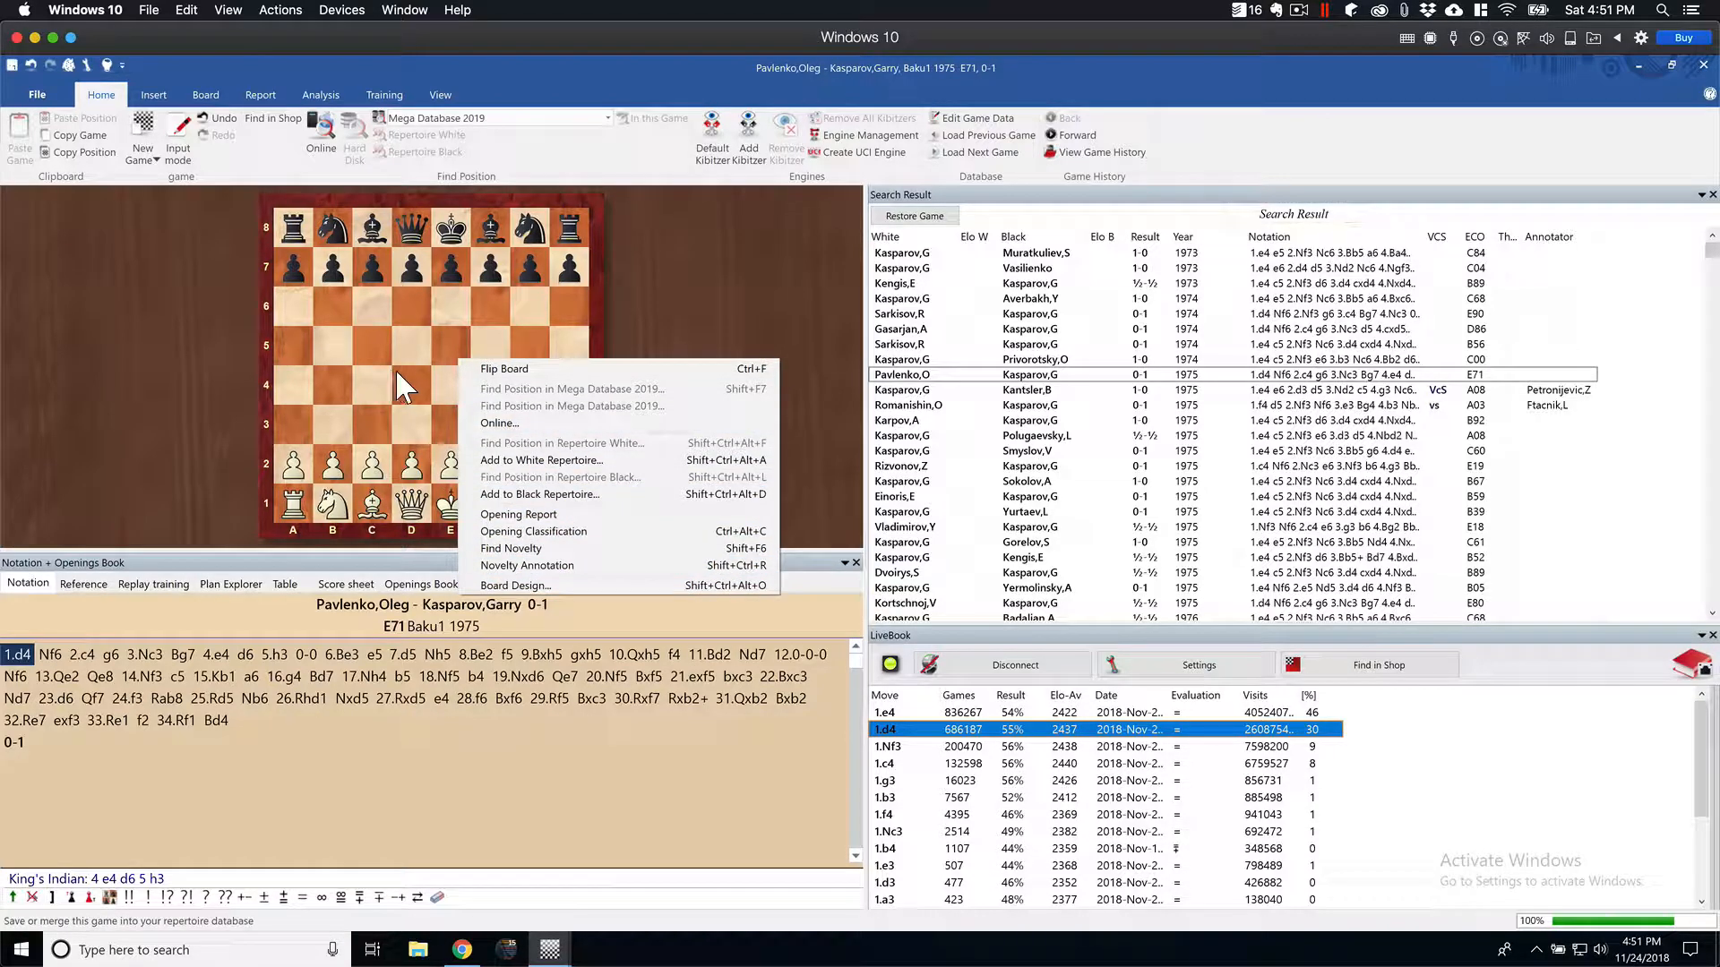
click(542, 586)
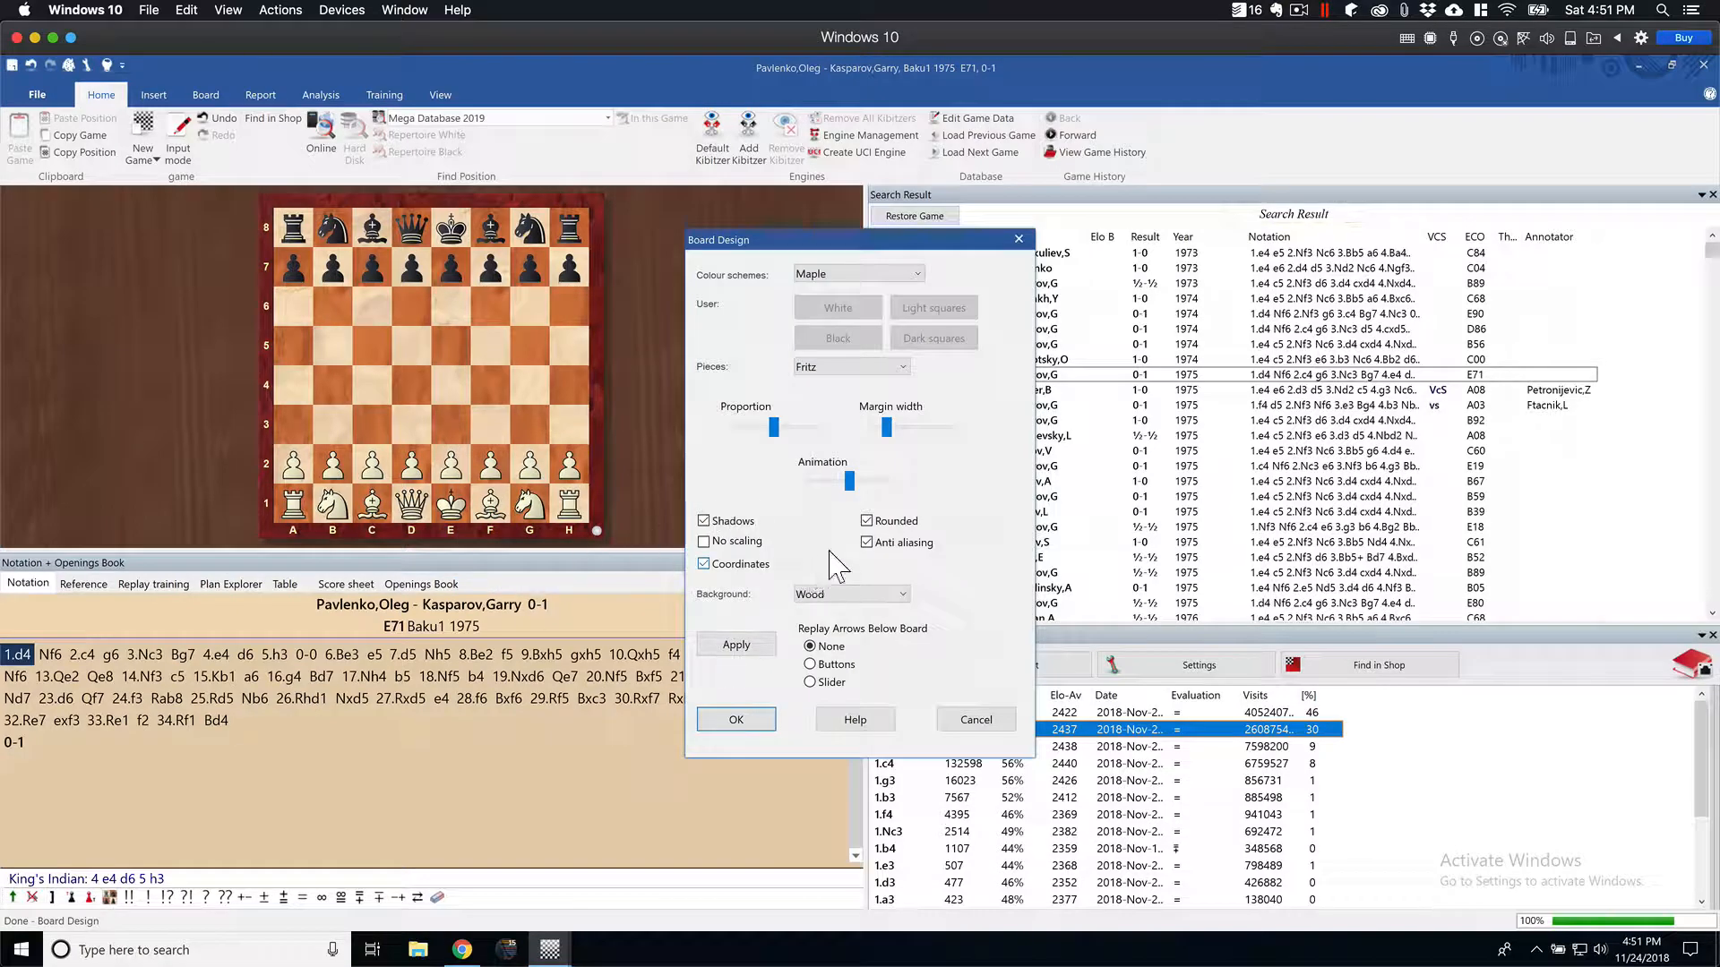
click(811, 665)
click(736, 719)
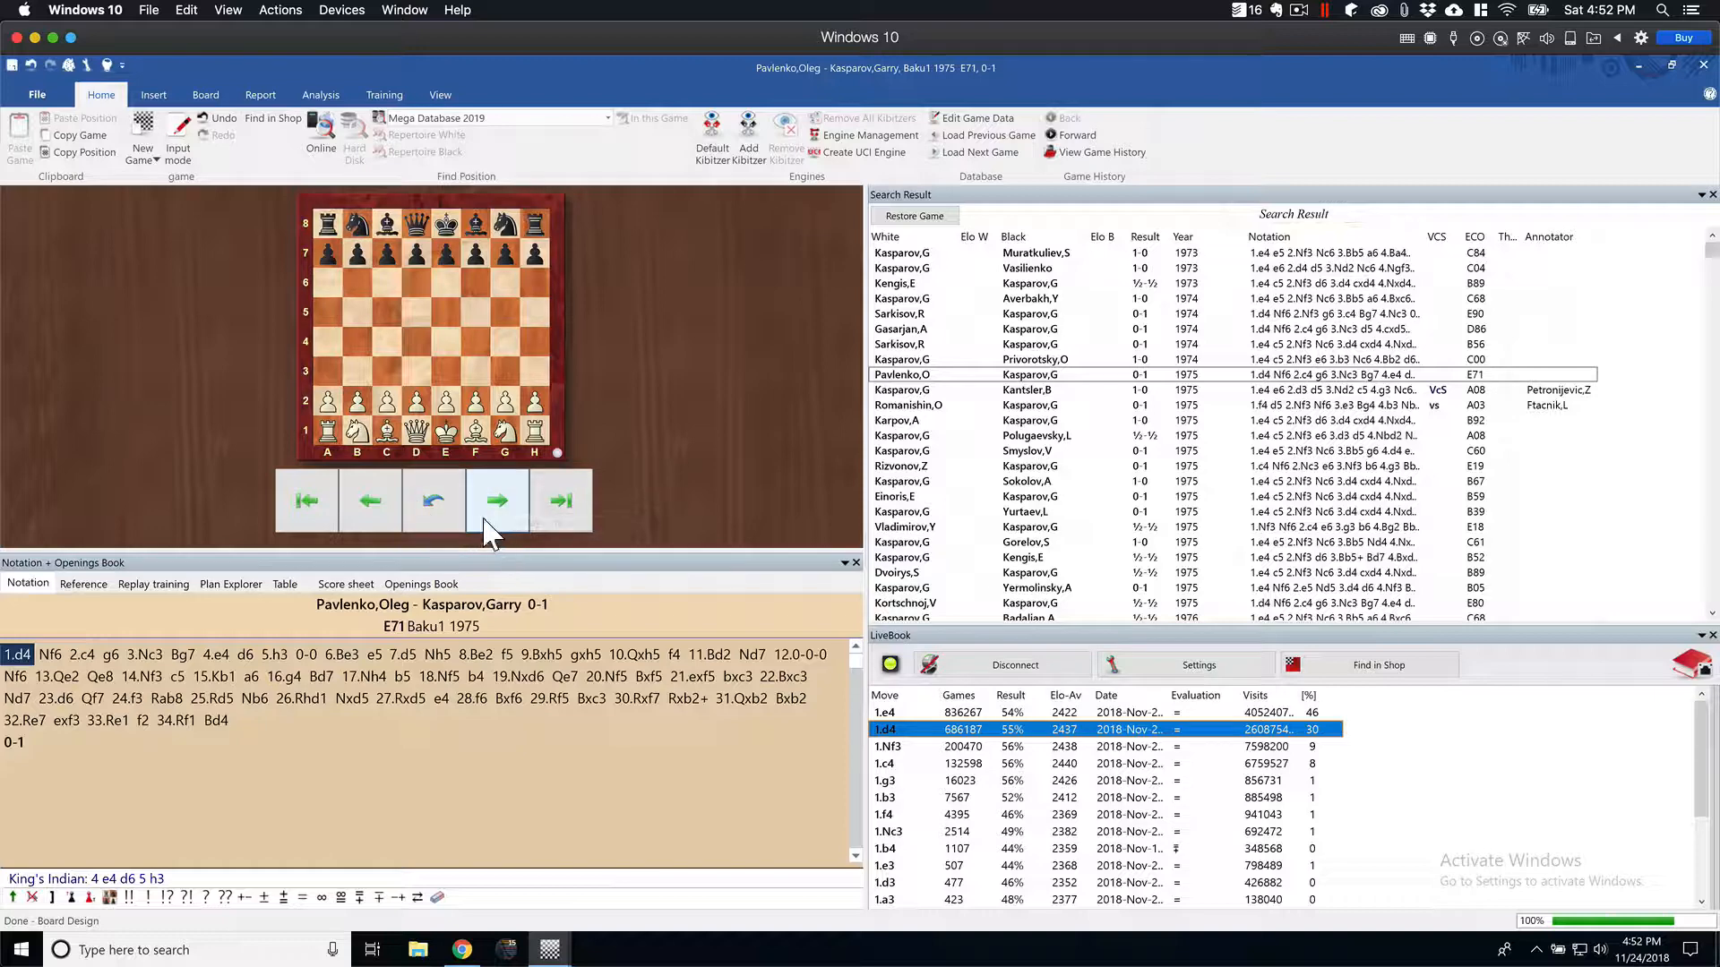
Change the replay arrows below the board to Slider and try the slider
right_click(465, 366)
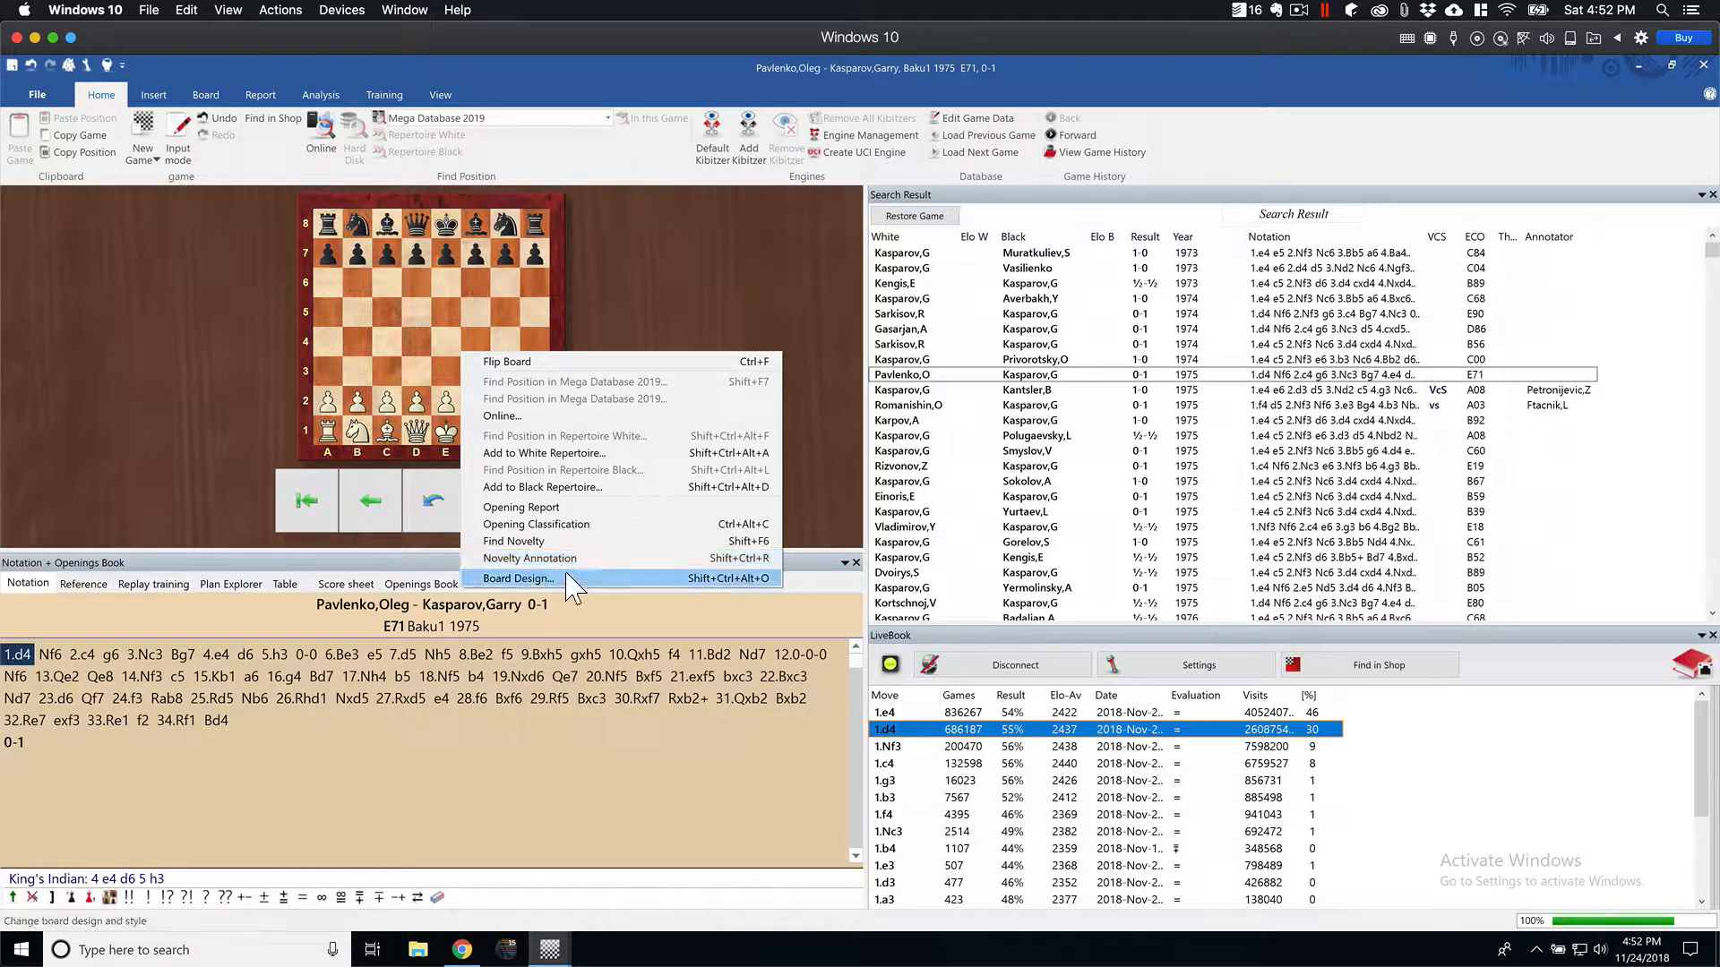
click(752, 598)
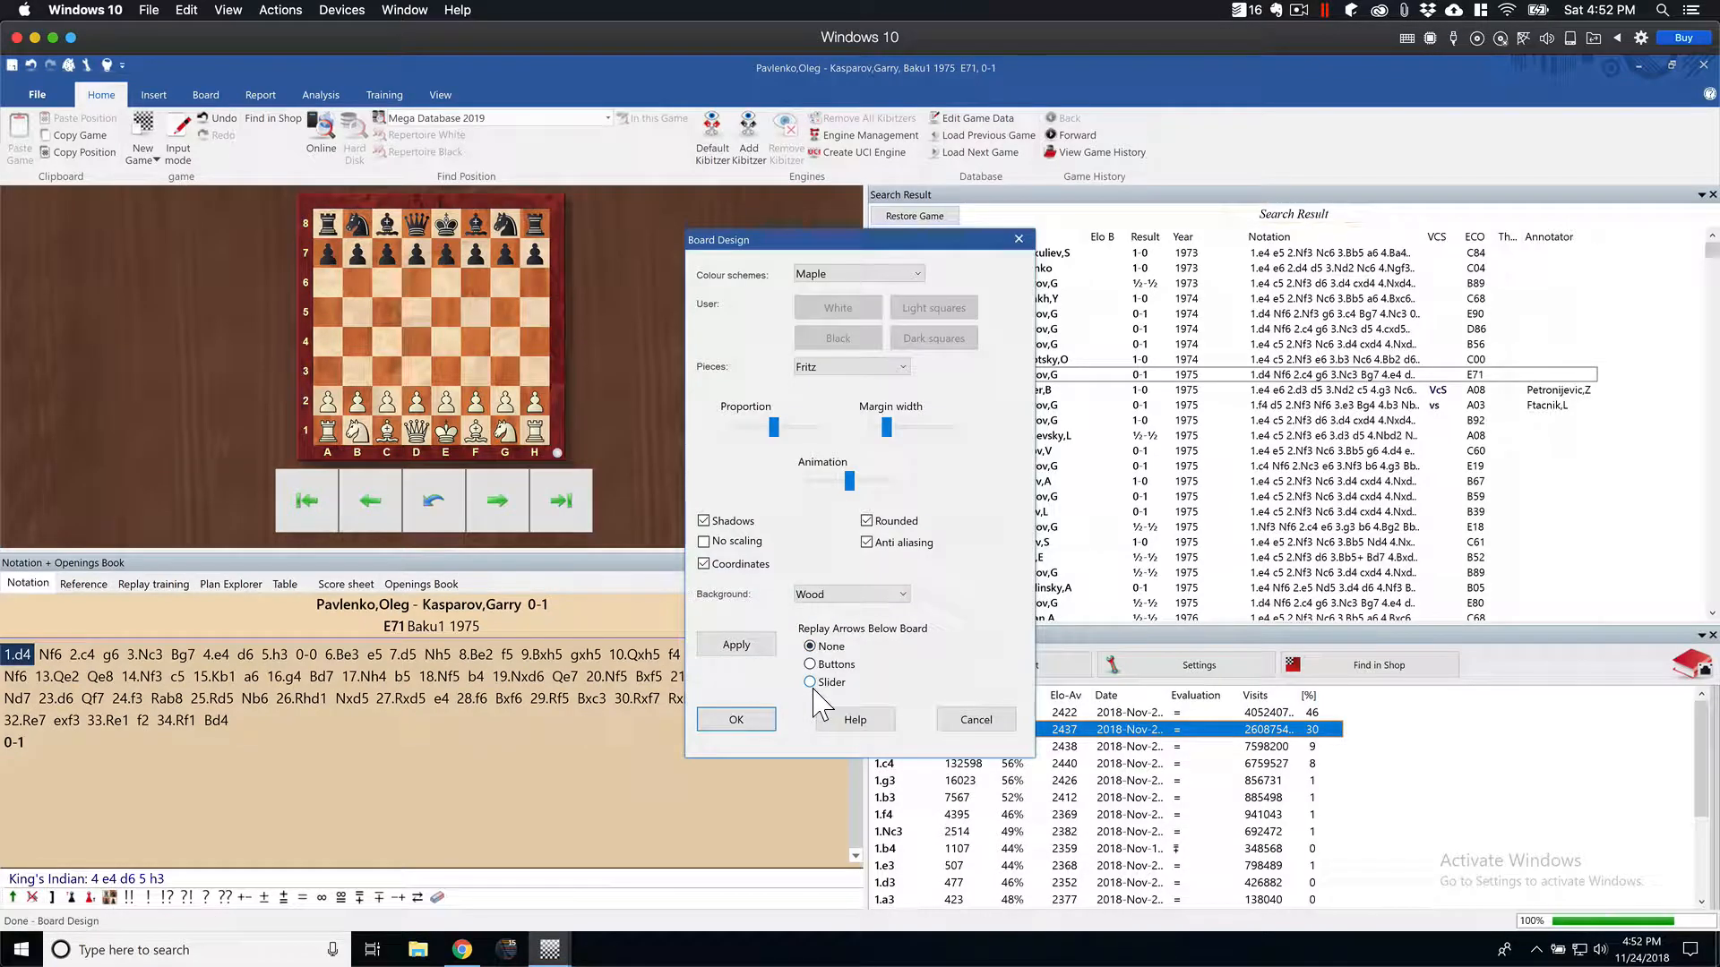
click(738, 721)
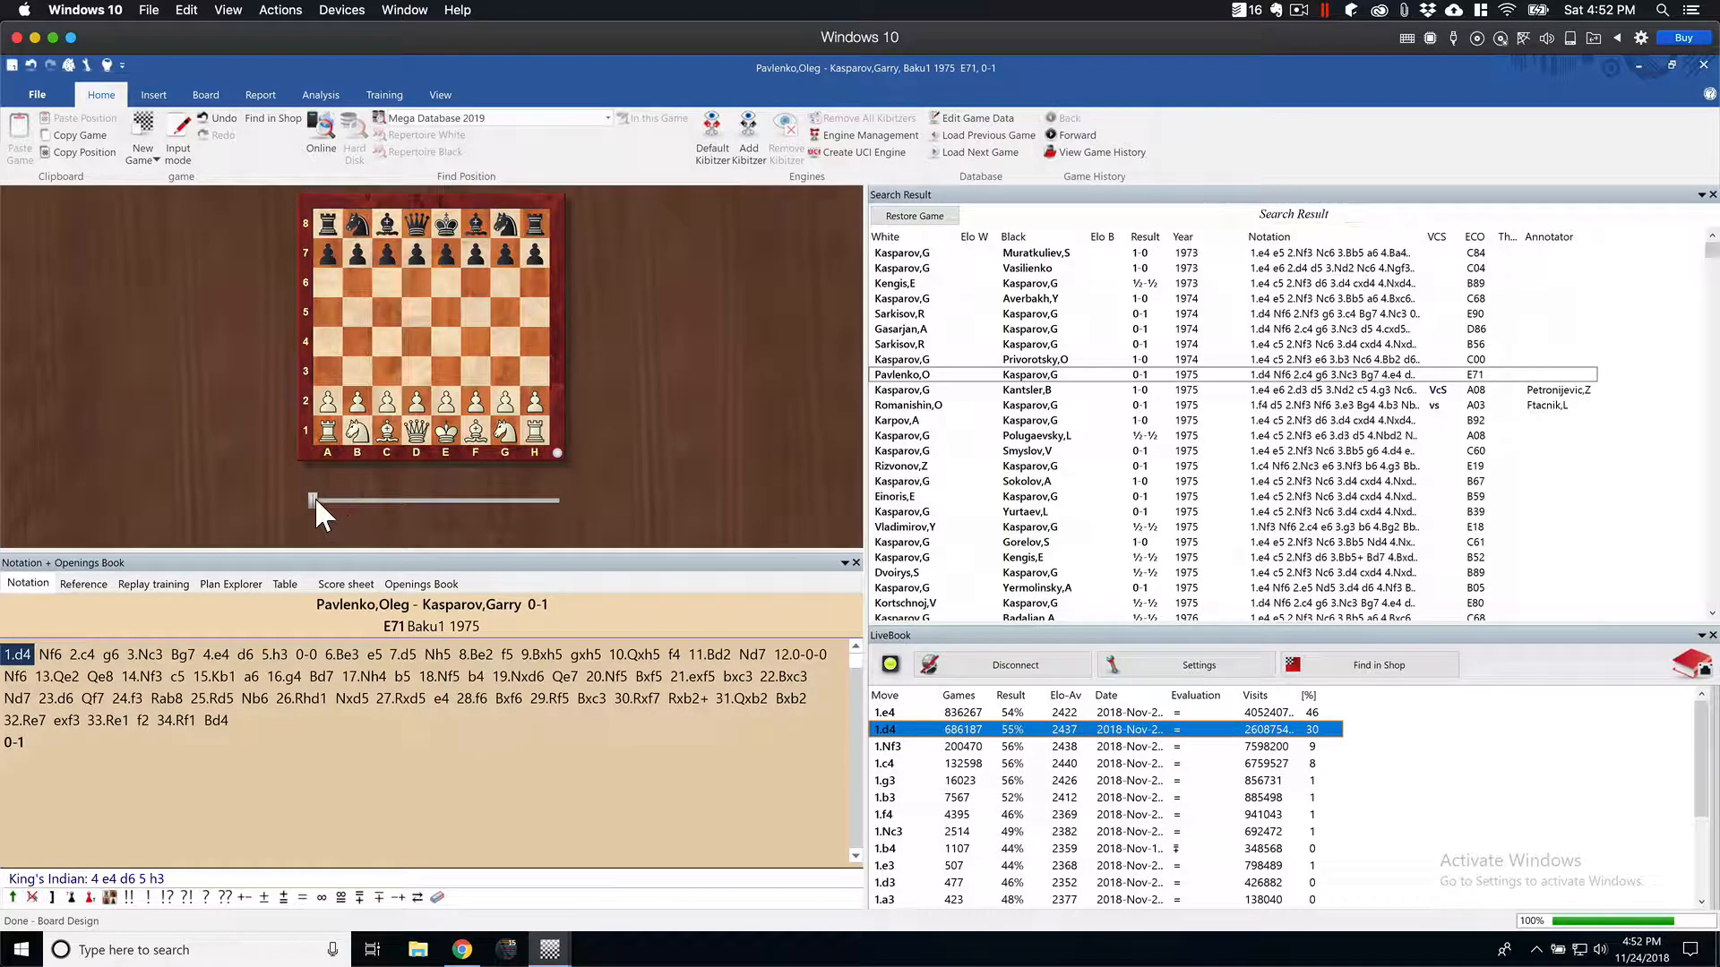
mouse_move(314, 497)
mouse_down()
mouse_move(390, 497)
mouse_move(308, 492)
mouse_up()
Set the replay arrows below the board back to None in the board design
right_click(394, 372)
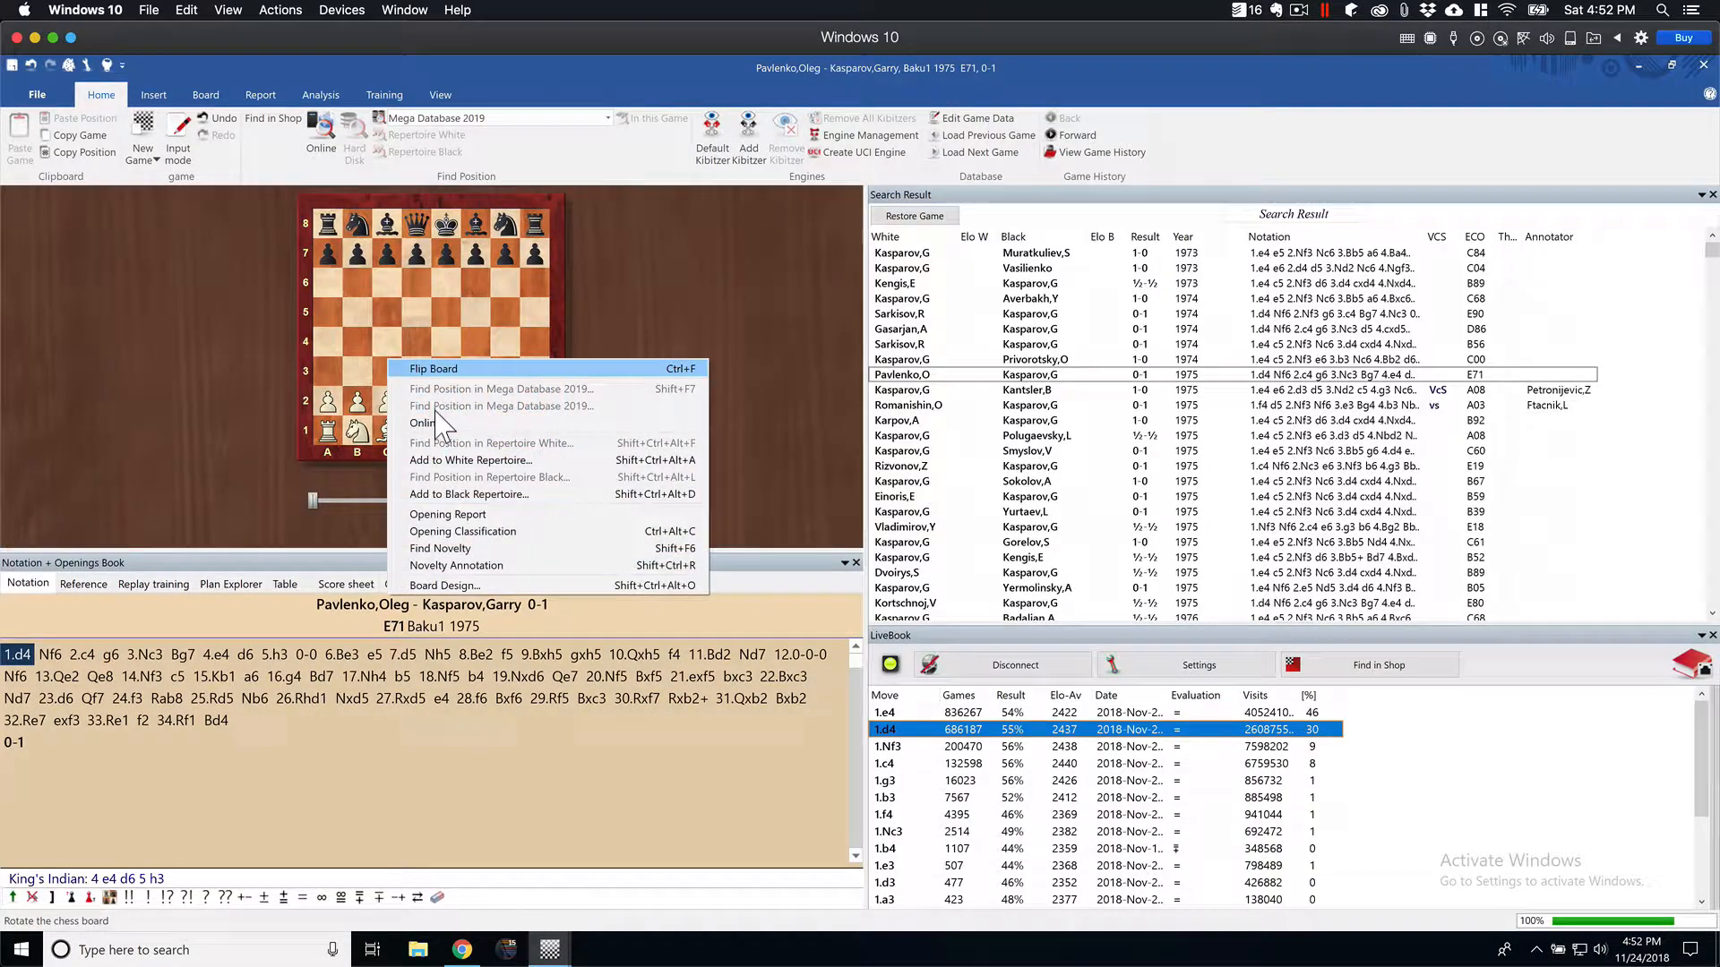
click(481, 586)
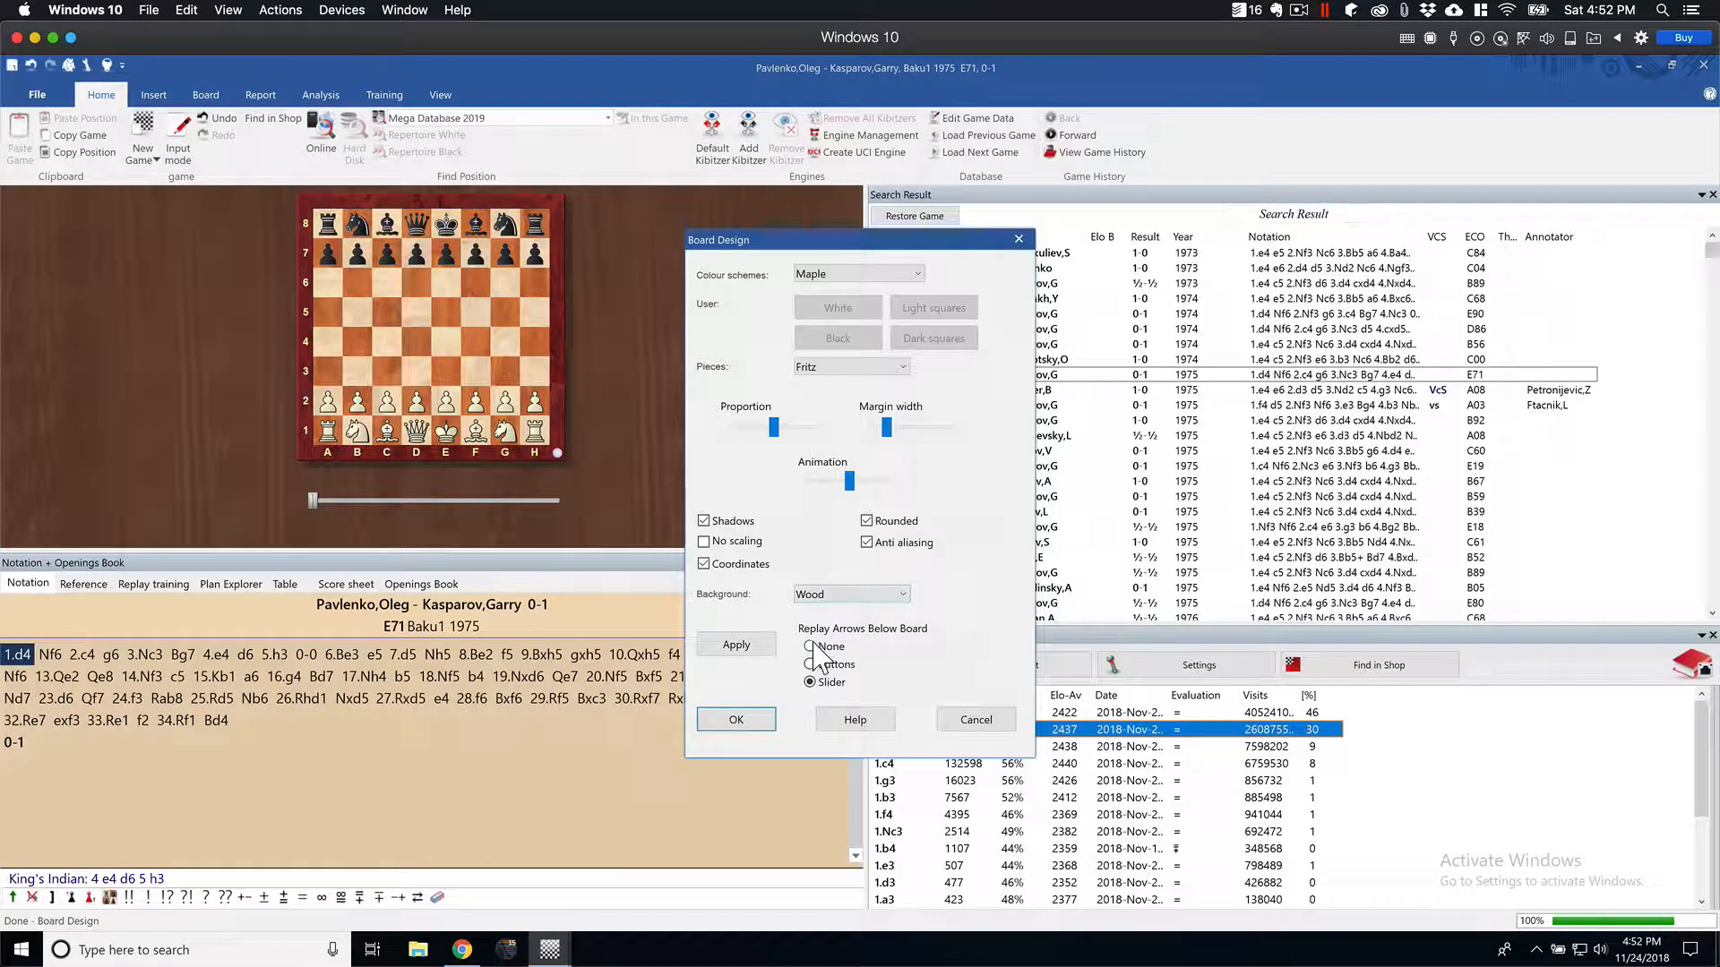
click(761, 725)
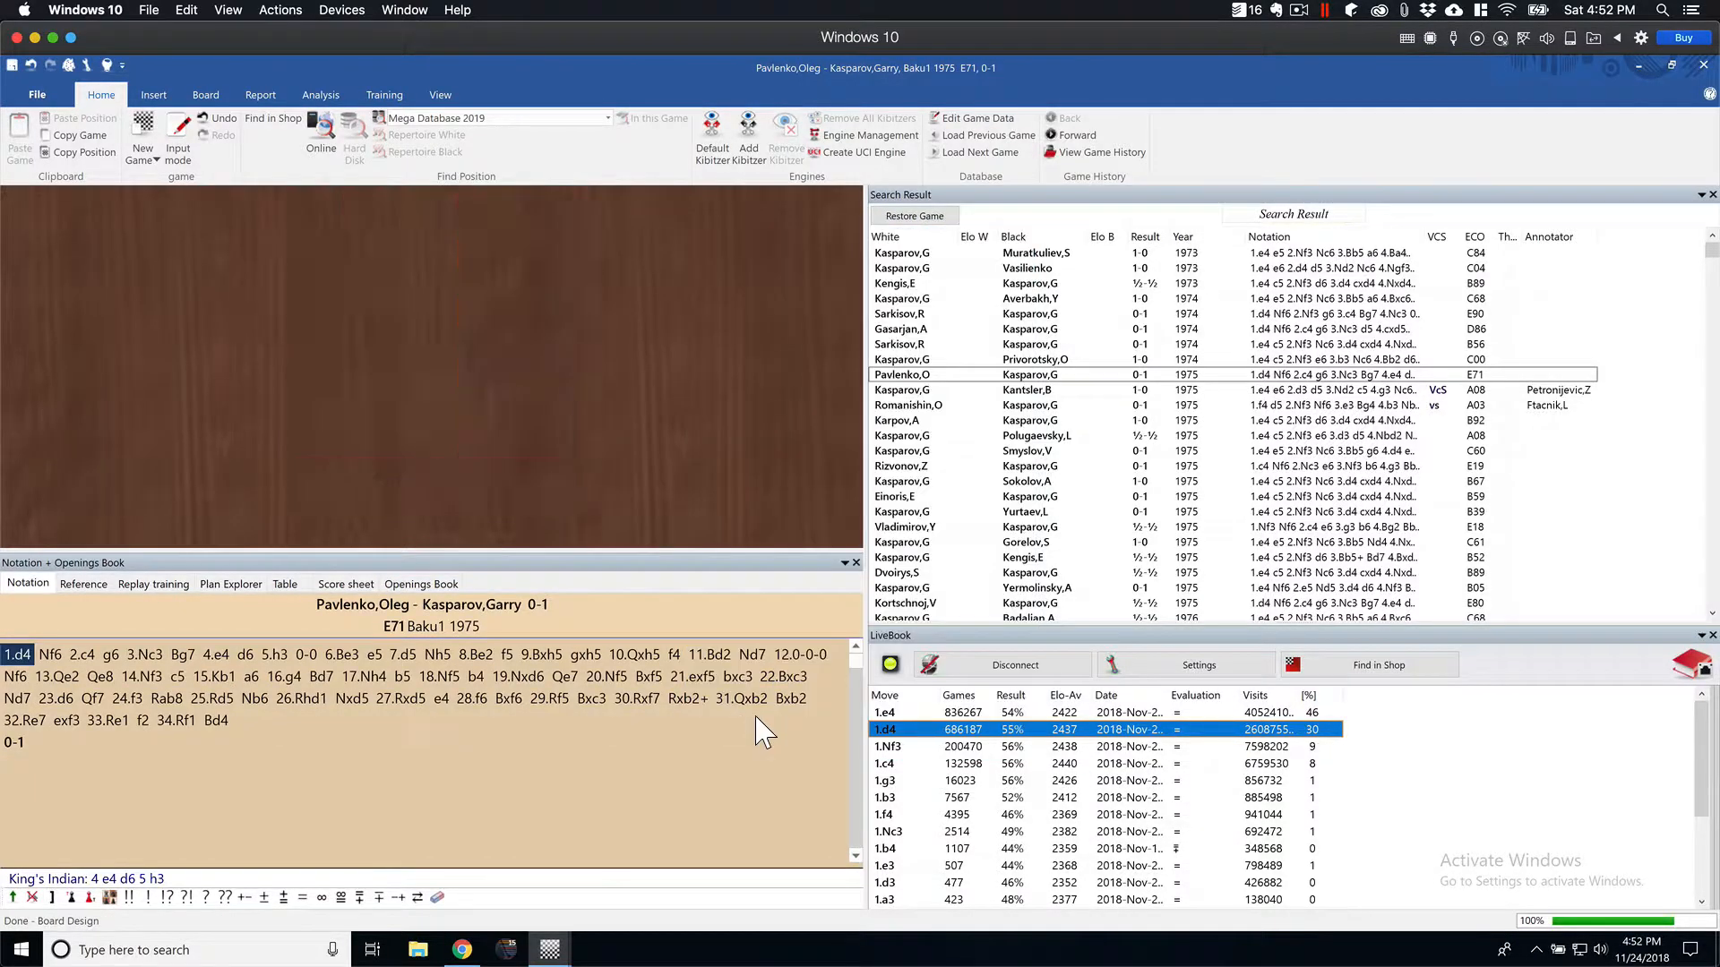
Load the 1975 Karpov–Kasparov game, then open the Kasparov–Yurtaev game in its own board window
double_click(928, 408)
double_click(928, 420)
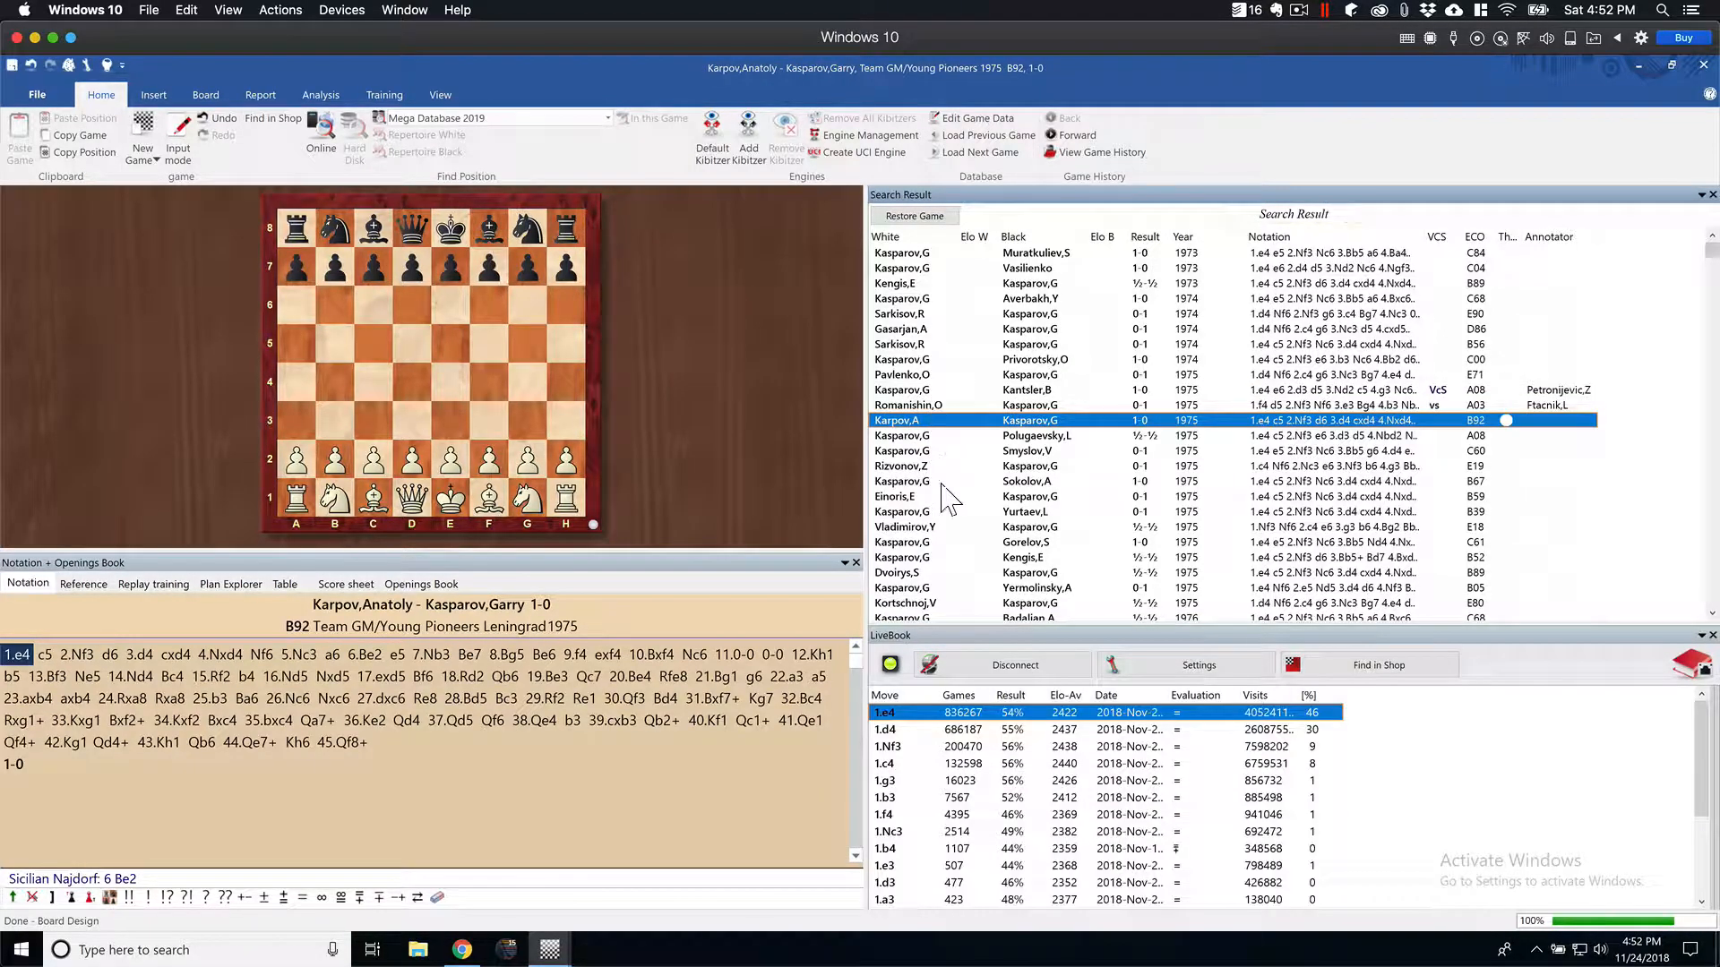
click(919, 513)
double_click(916, 512)
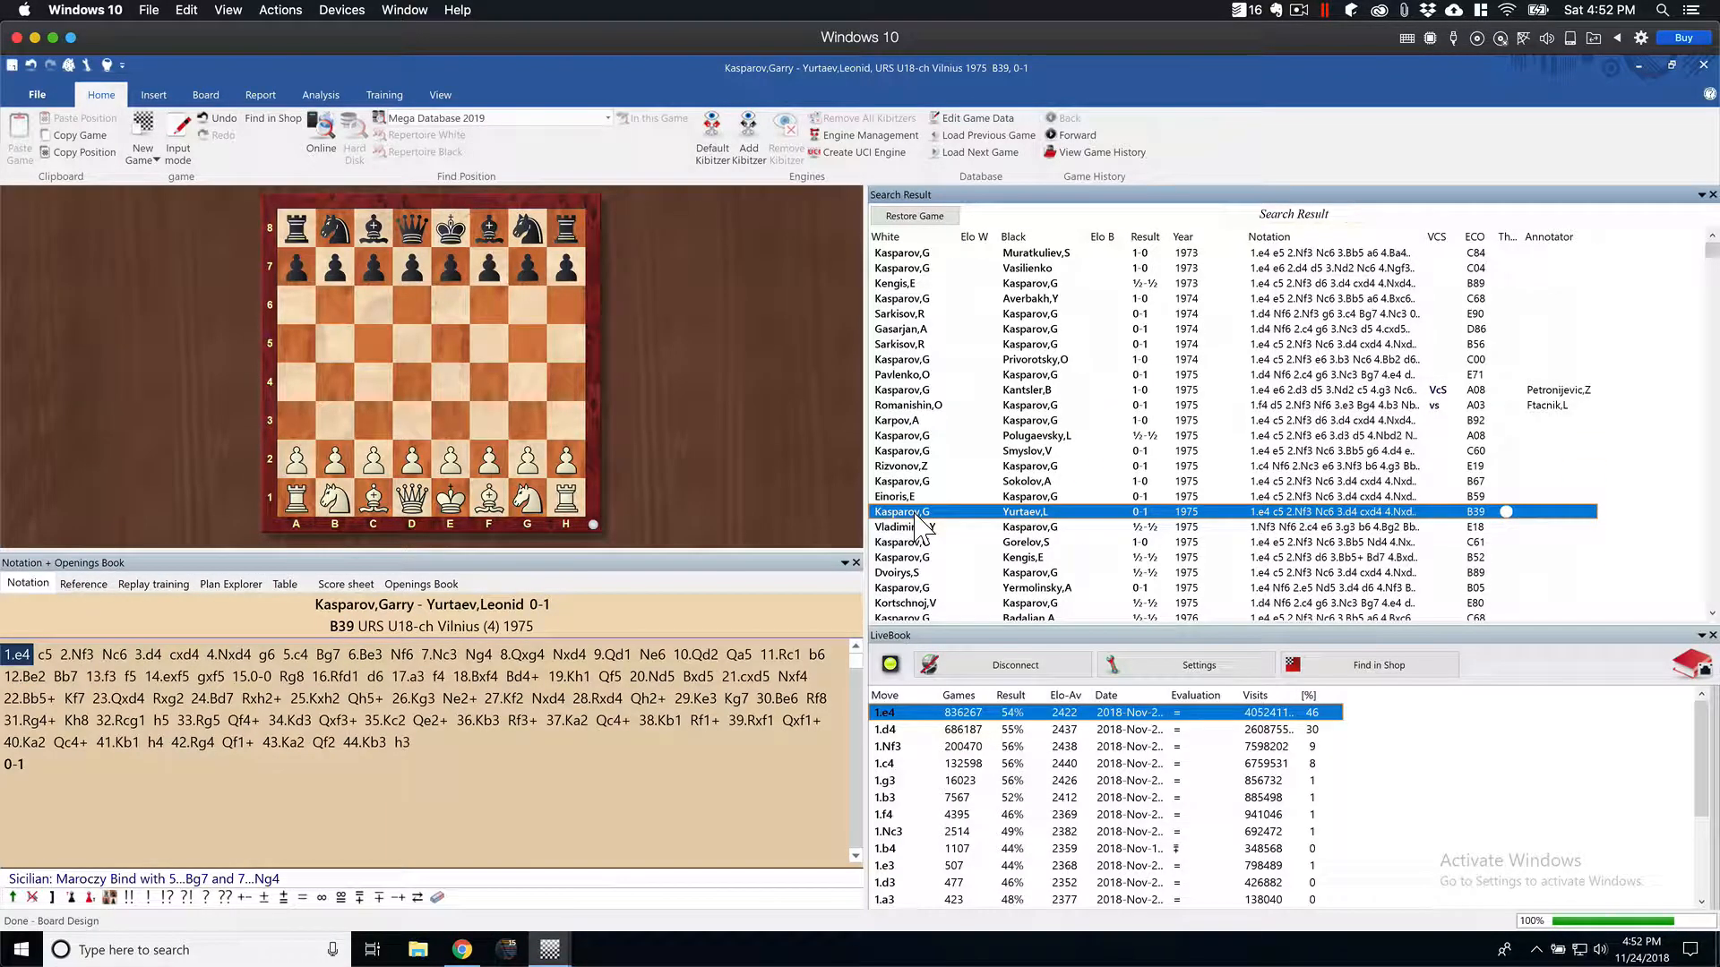
double_click(915, 513)
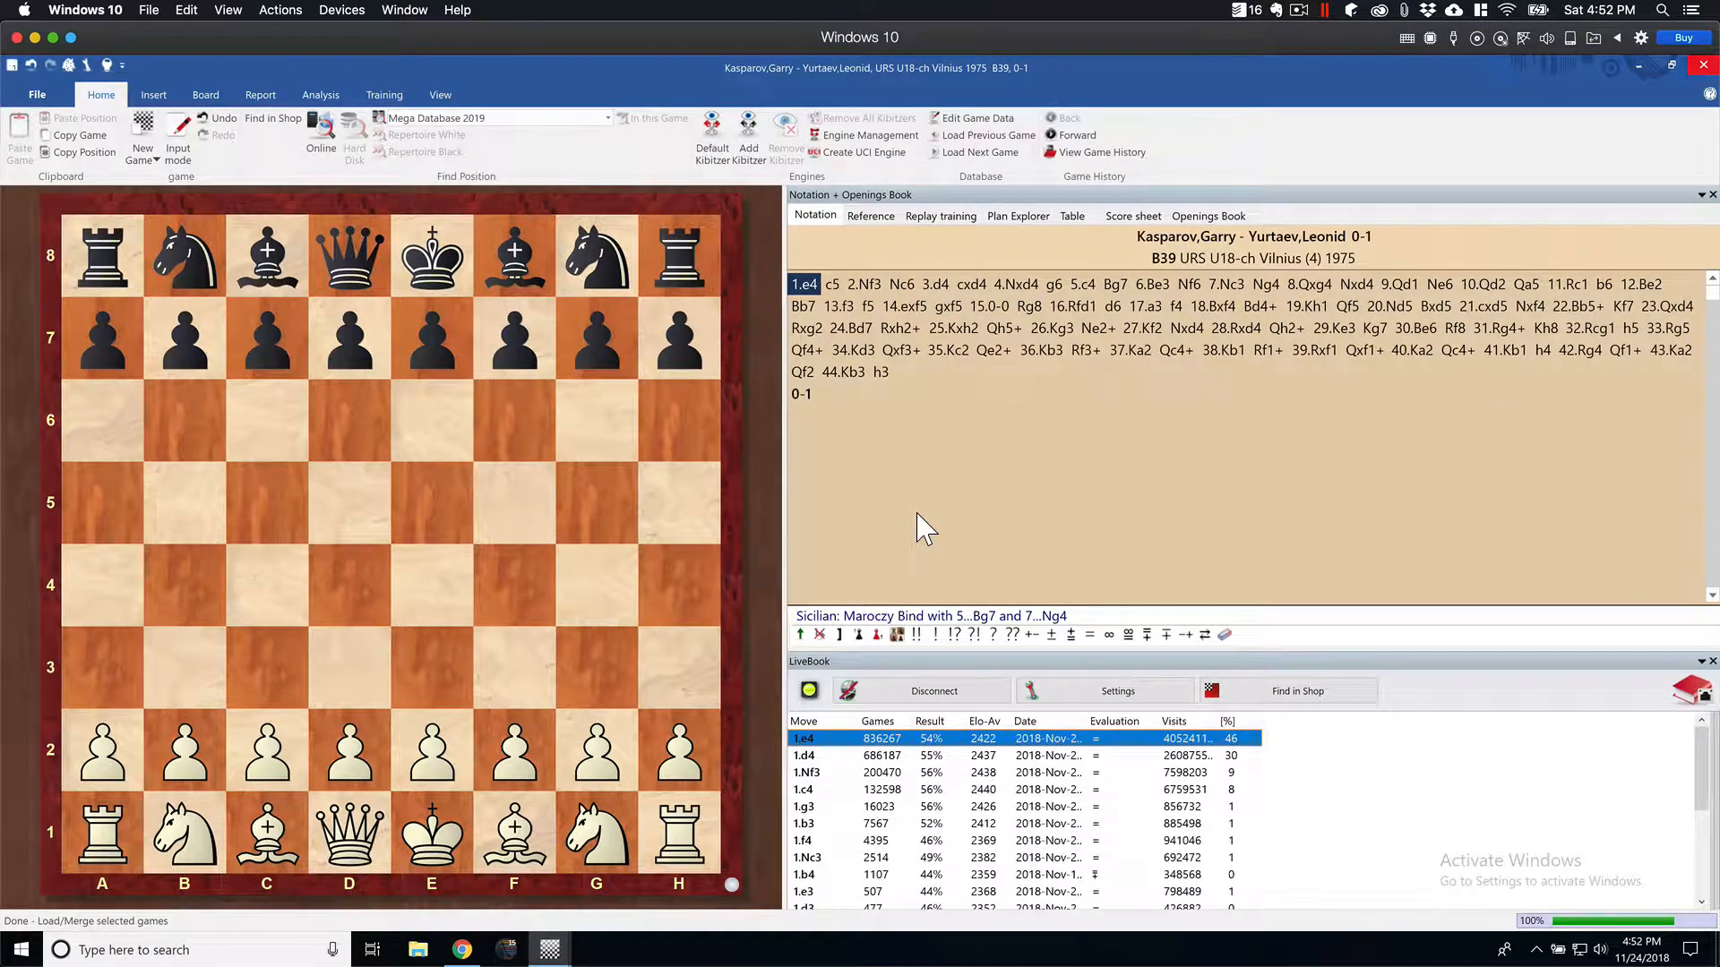
Replay the Kasparov–Yurtaev game up to 4.Nxd4 and back to the start, then close the game and search result windows
key(Right)
key(Right)
key(Right)
key(Right)
key(Right)
key(Right)
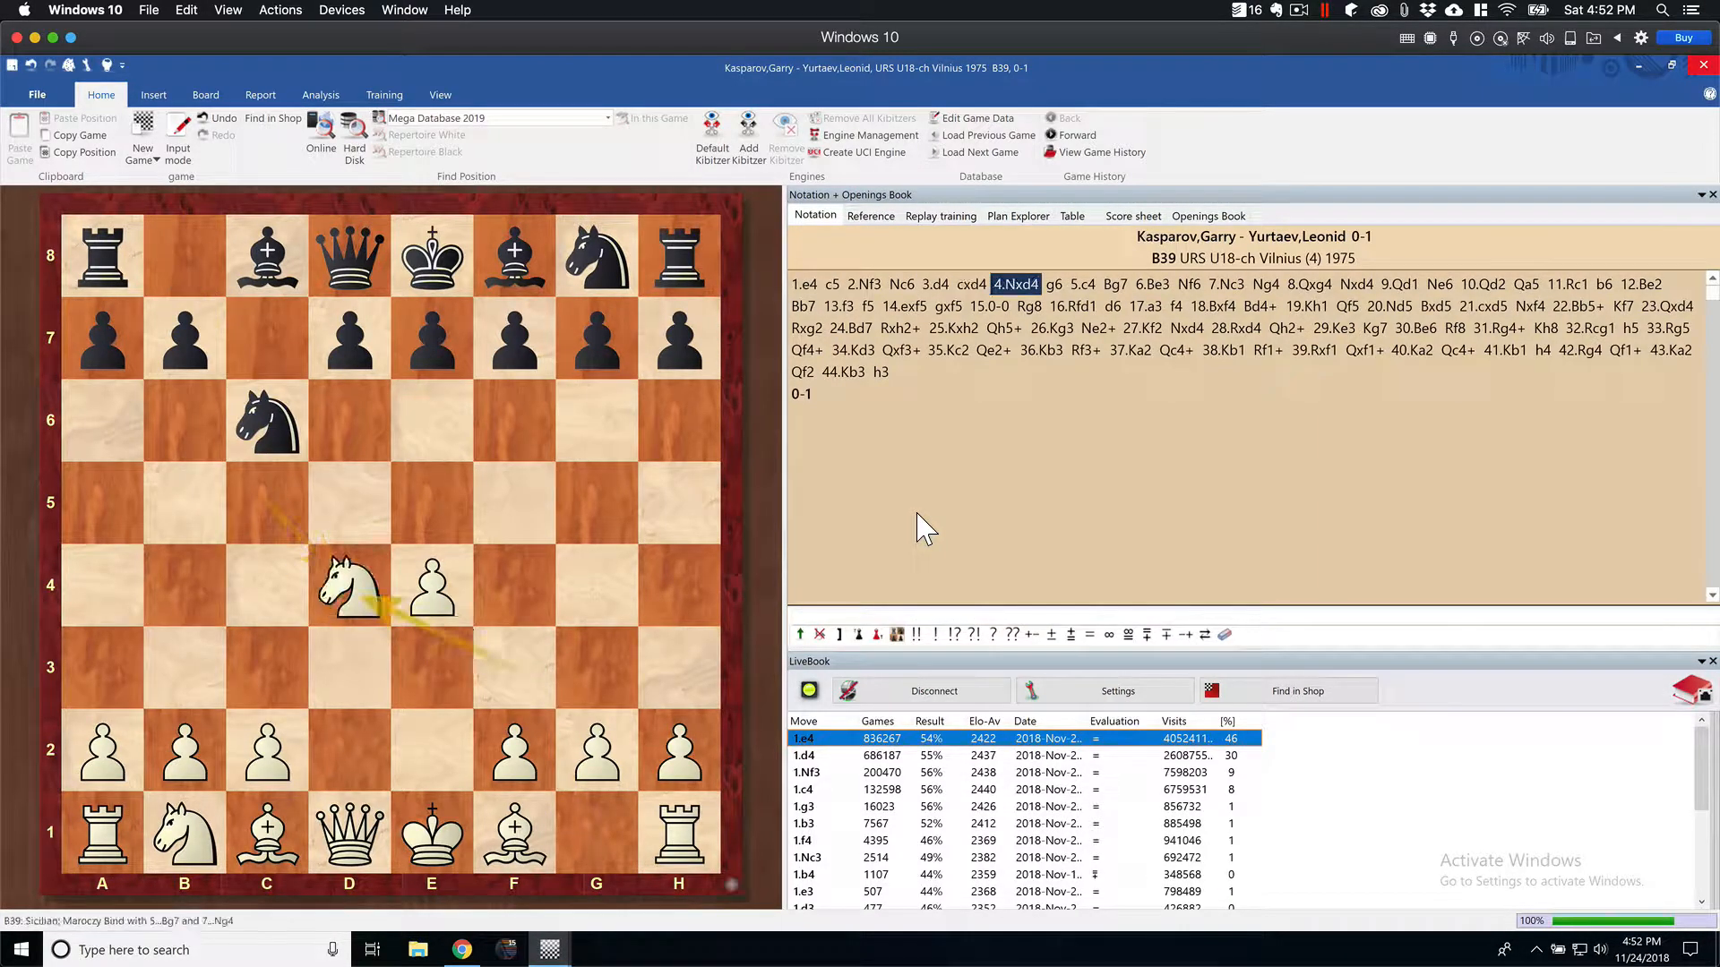
key(Left)
key(Left)
key(Left)
key(Left)
key(Left)
key(Left)
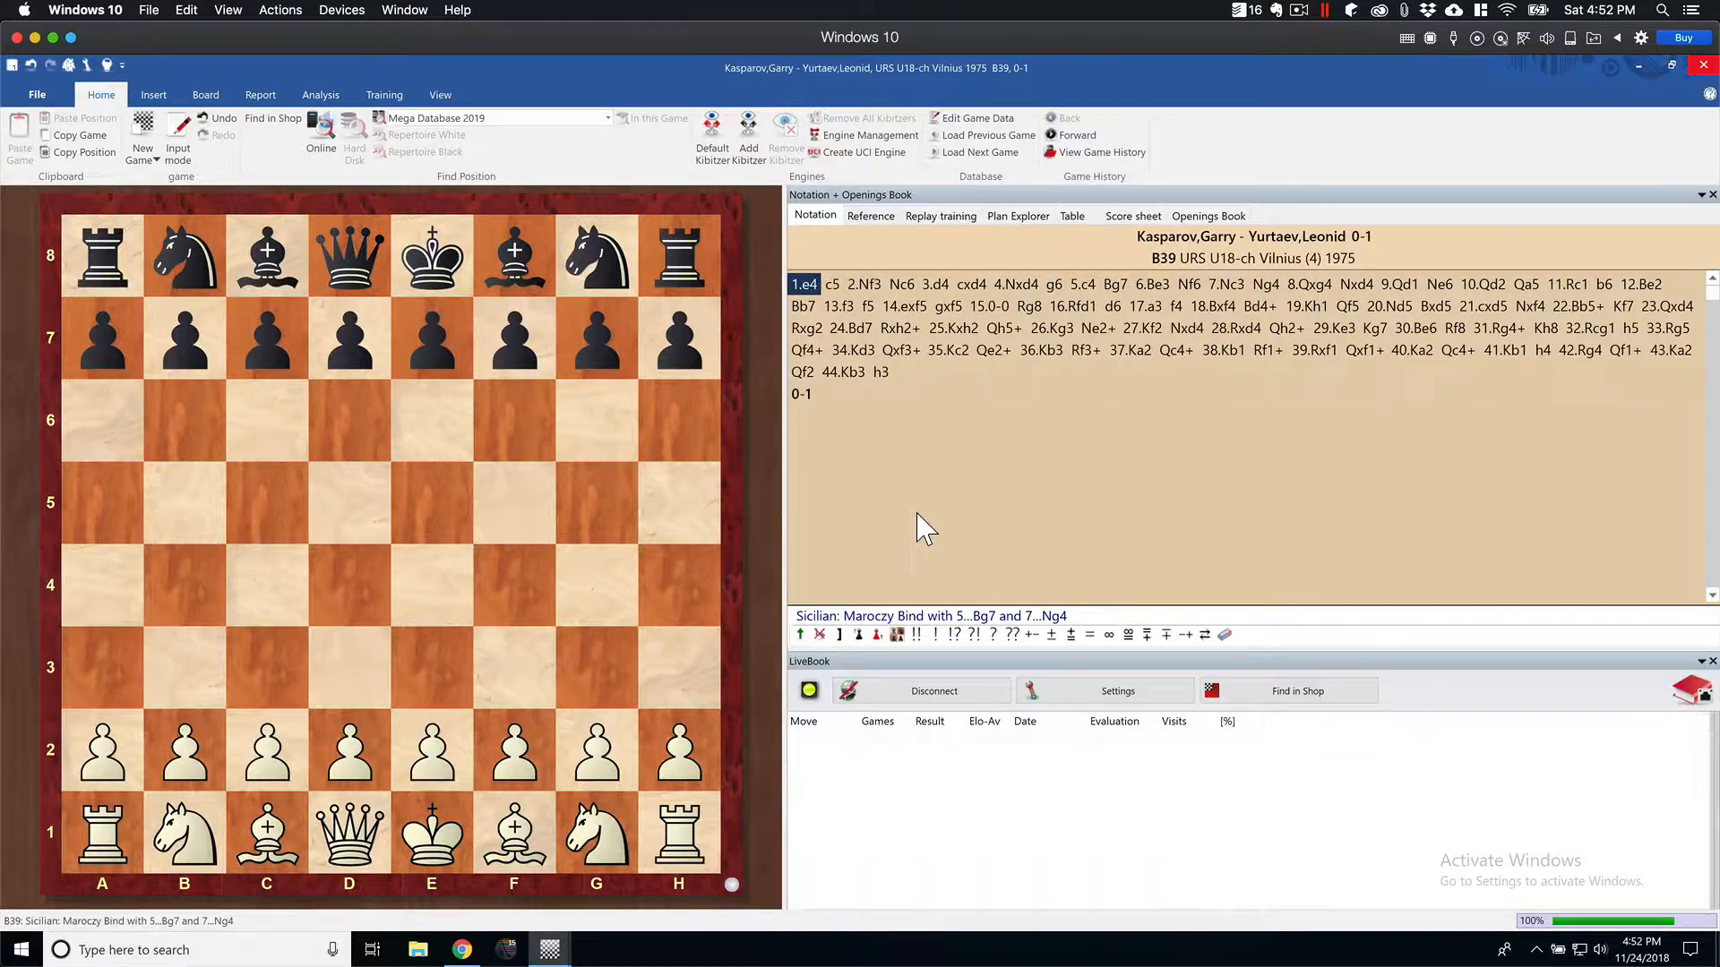
click(1673, 68)
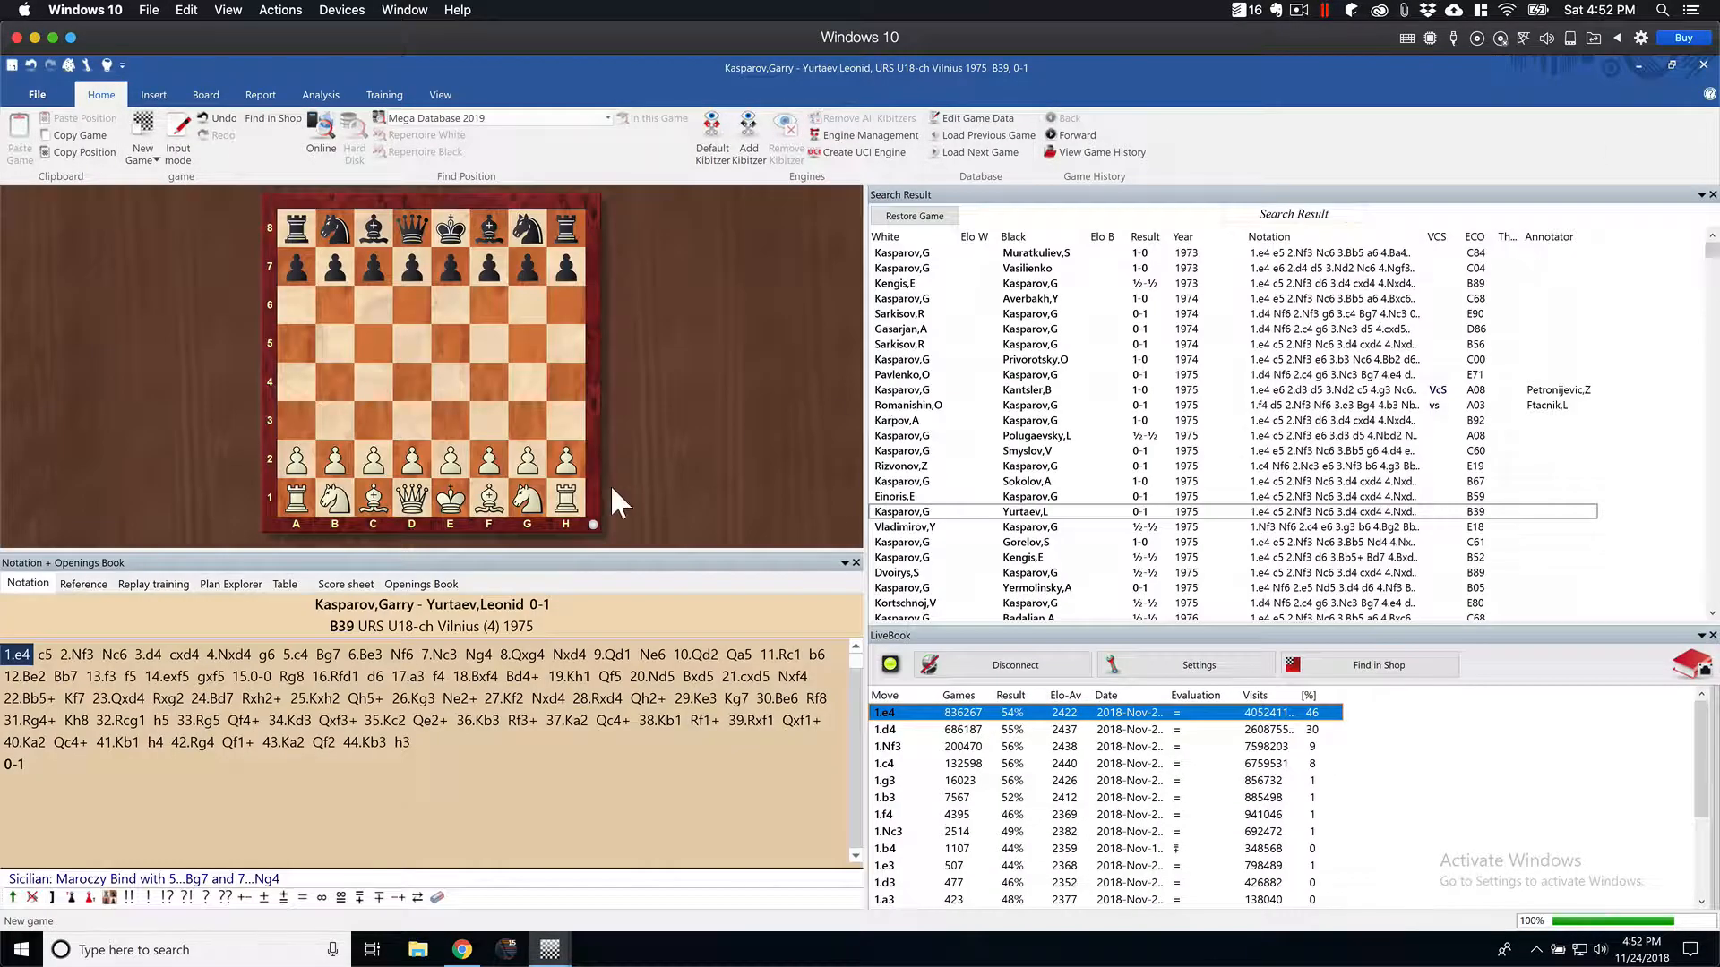
click(1702, 67)
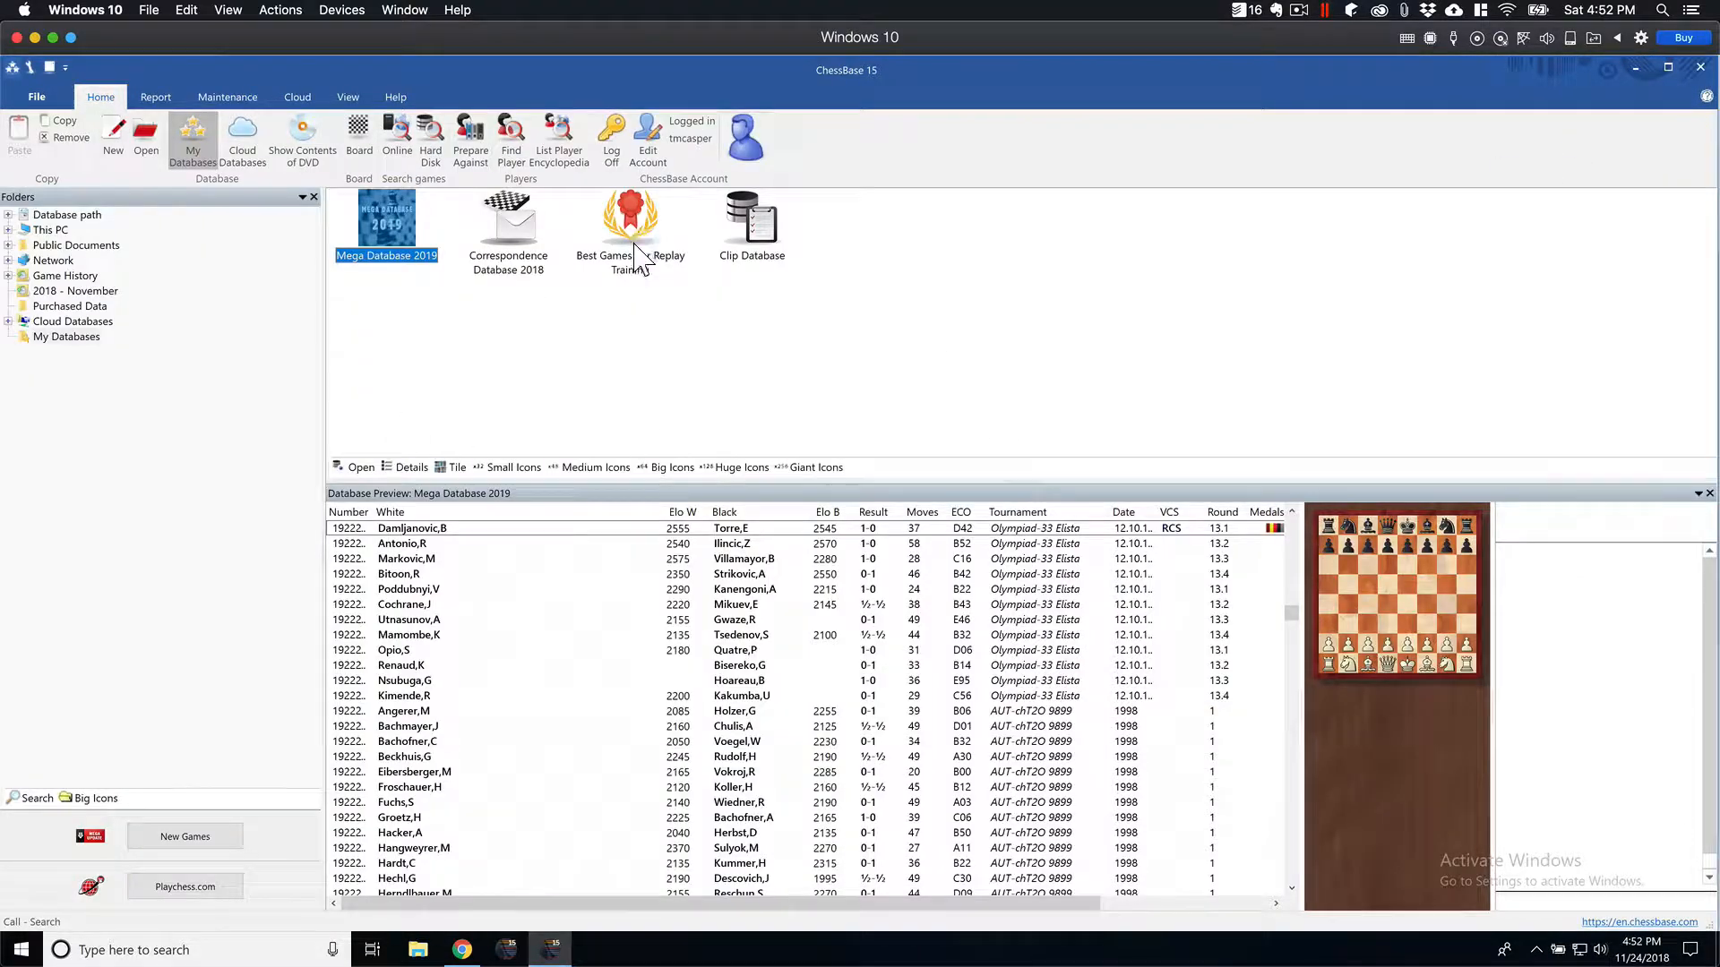
Search Mega Database 2019 again with the White player's name entered in lowercase as "kasparov", "g"
right_click(412, 224)
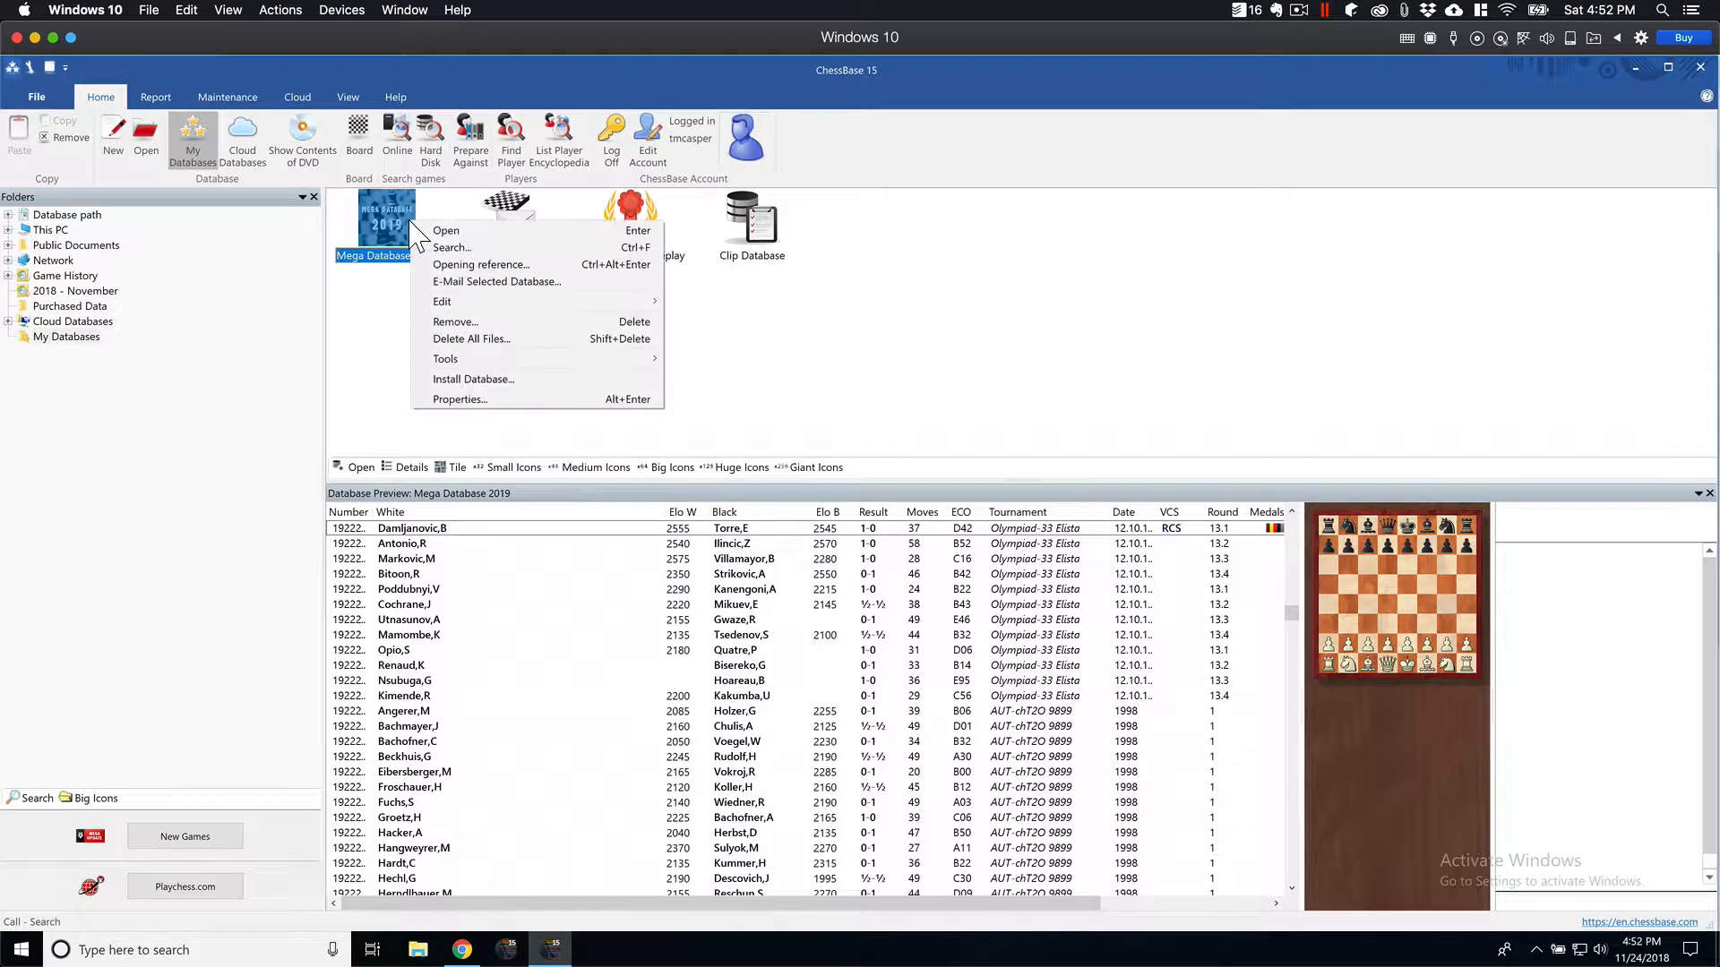
click(461, 249)
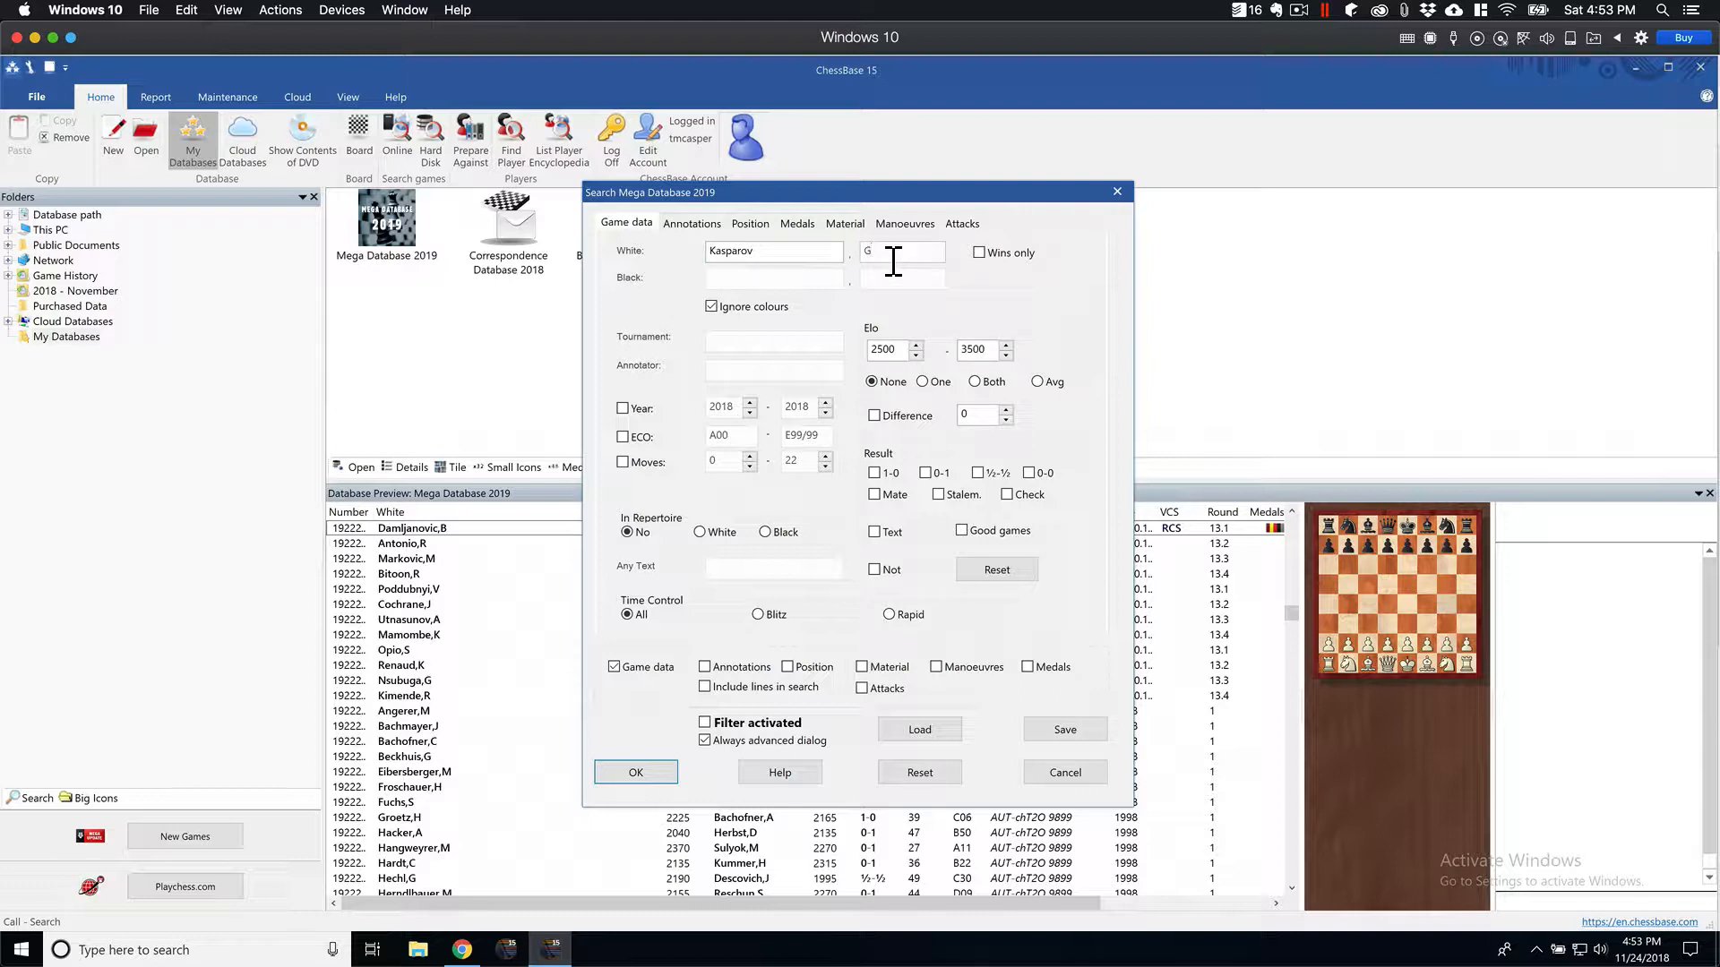
text(arry)
click(777, 263)
double_click(743, 260)
text(k)
double_click(883, 260)
text(g)
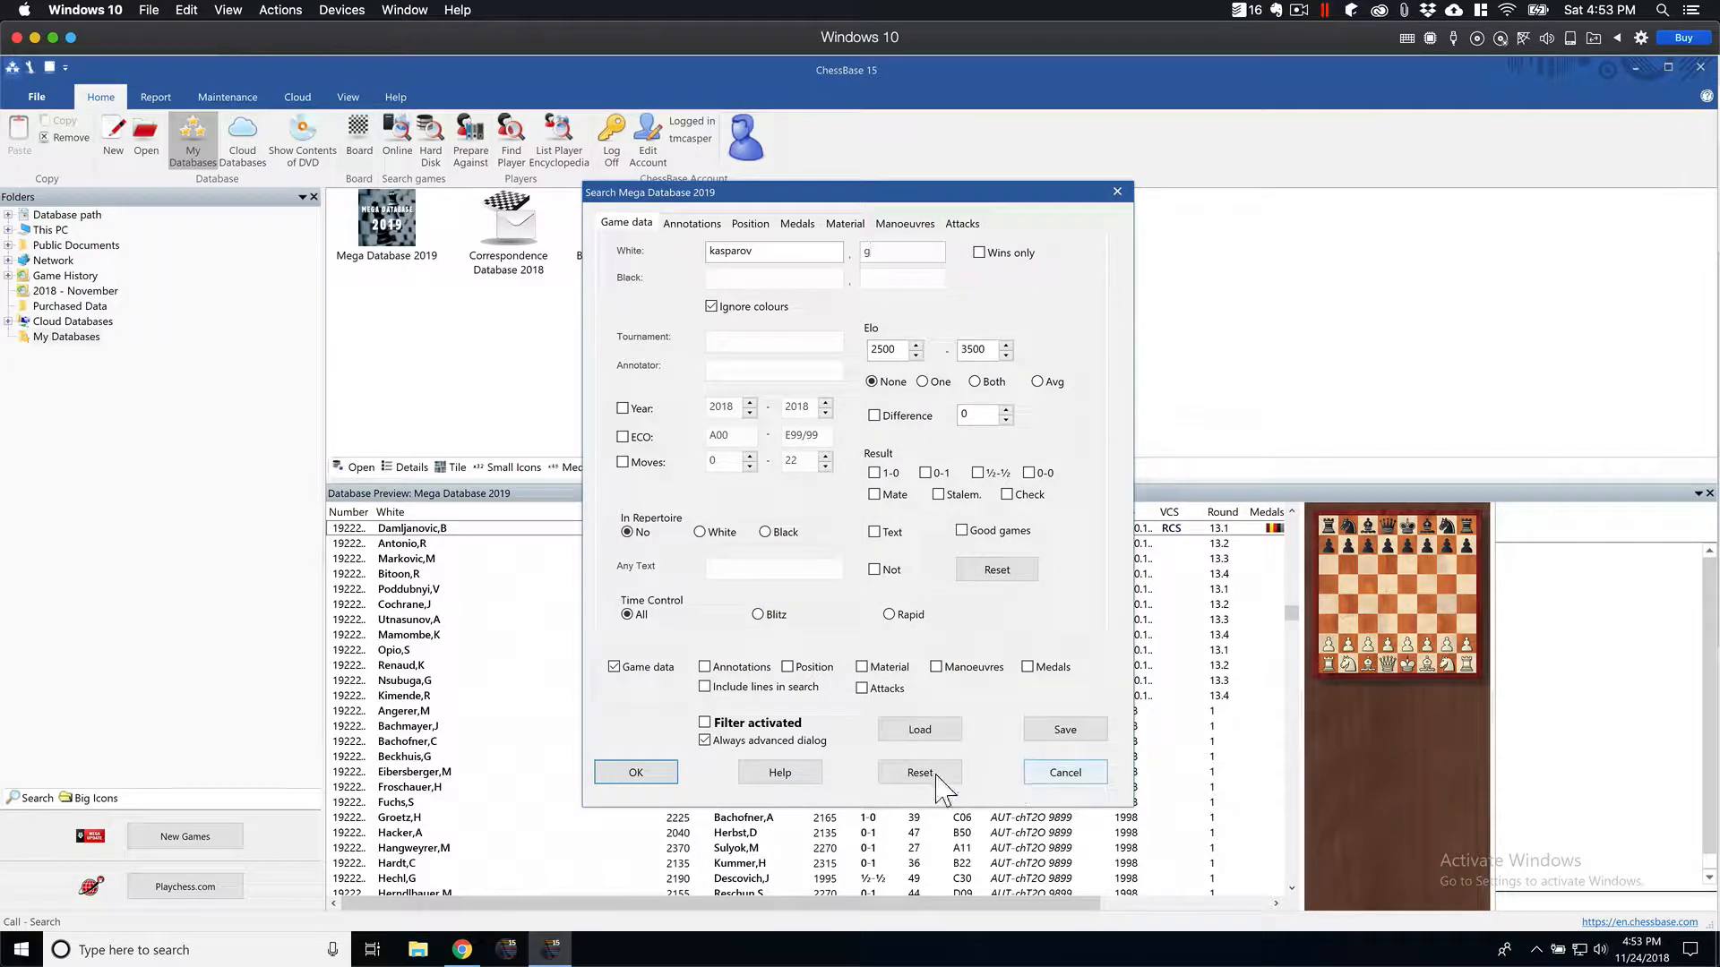
click(659, 780)
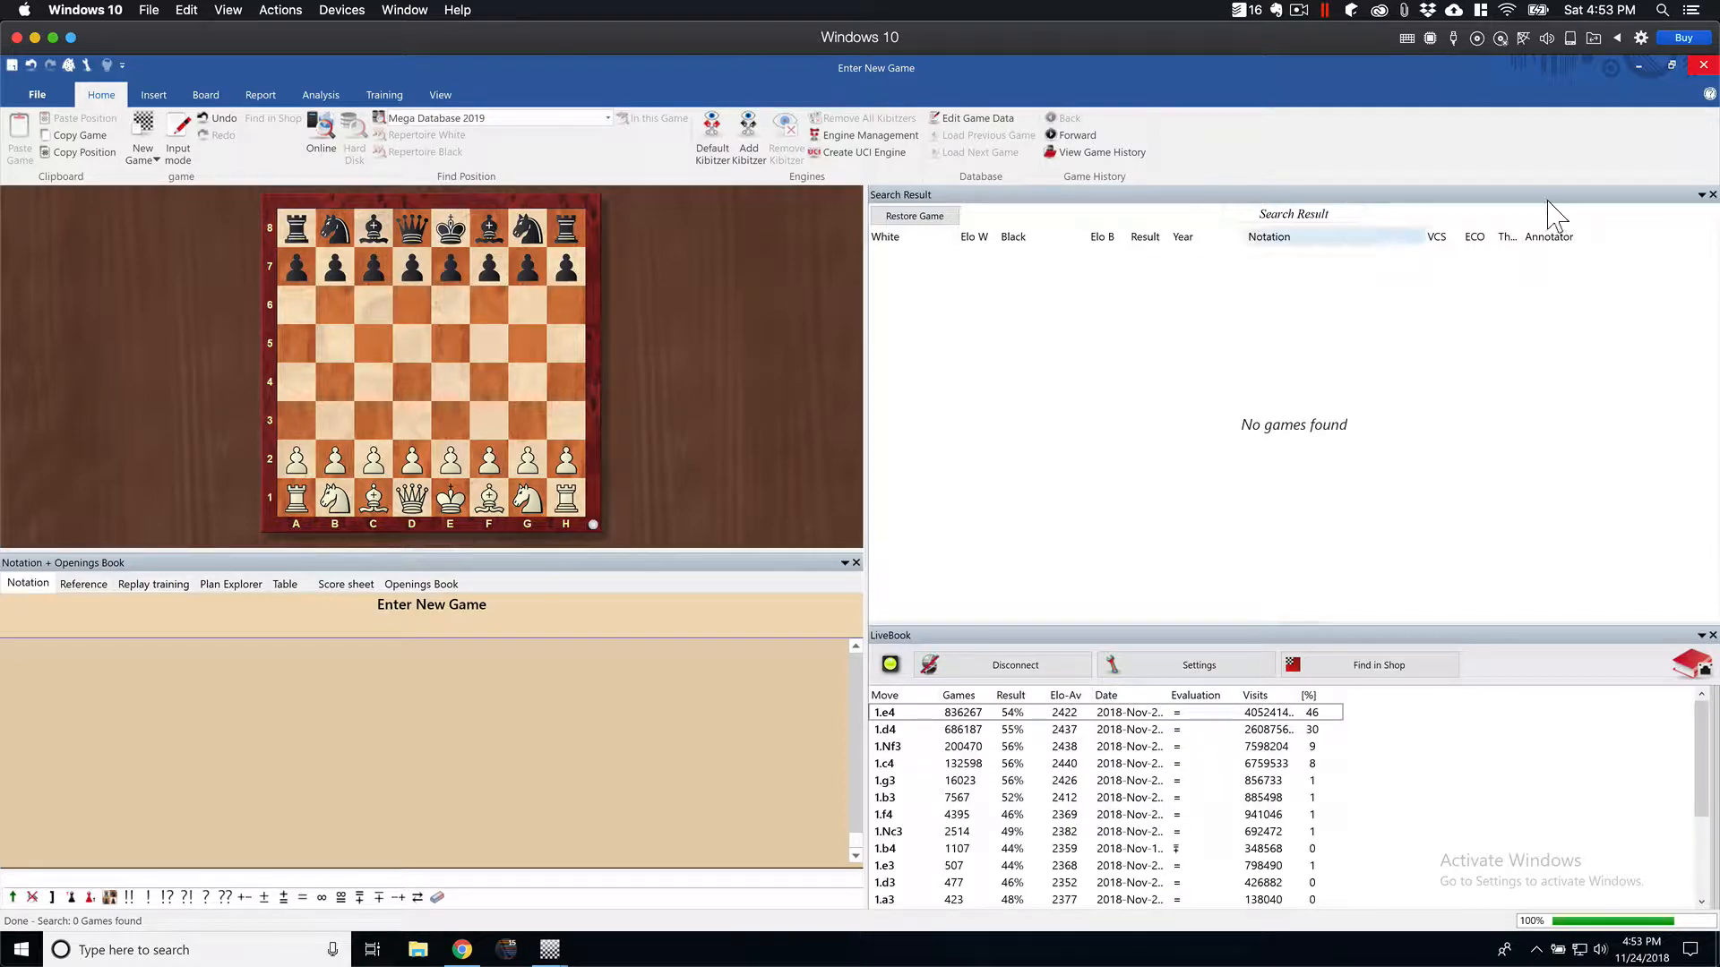
Close the empty result and search Mega Database 2019 for White player "Kasparov", "Garry" with Ignore colours turned off
click(1702, 68)
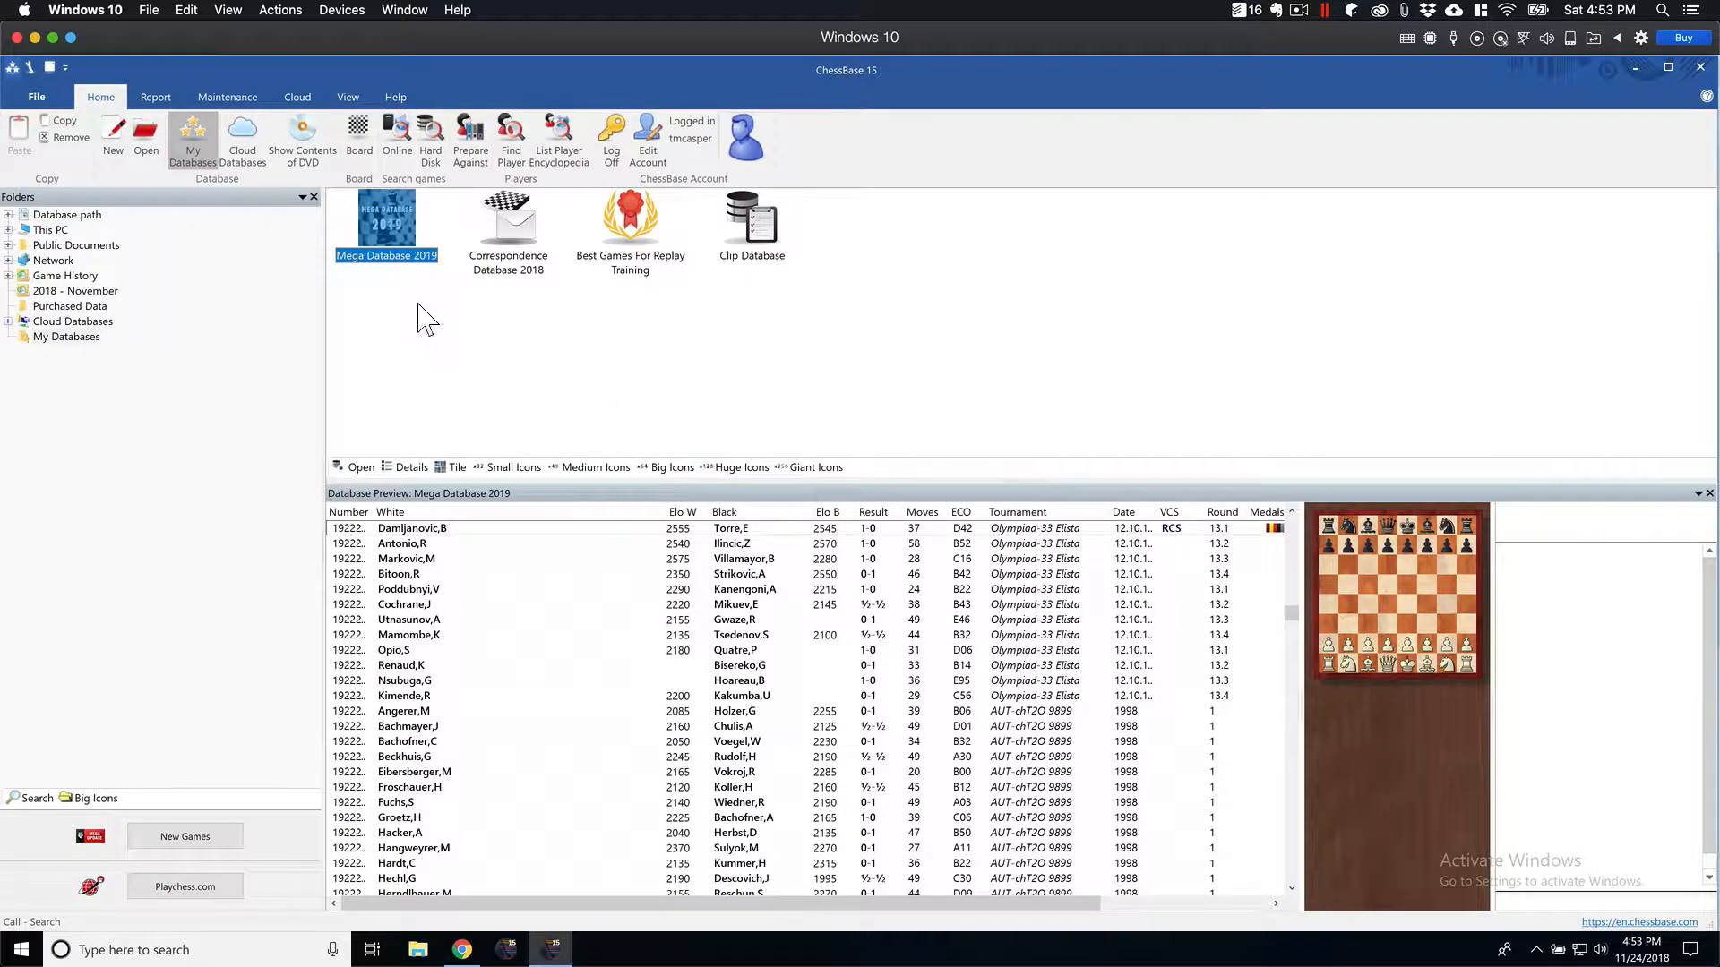
right_click(398, 223)
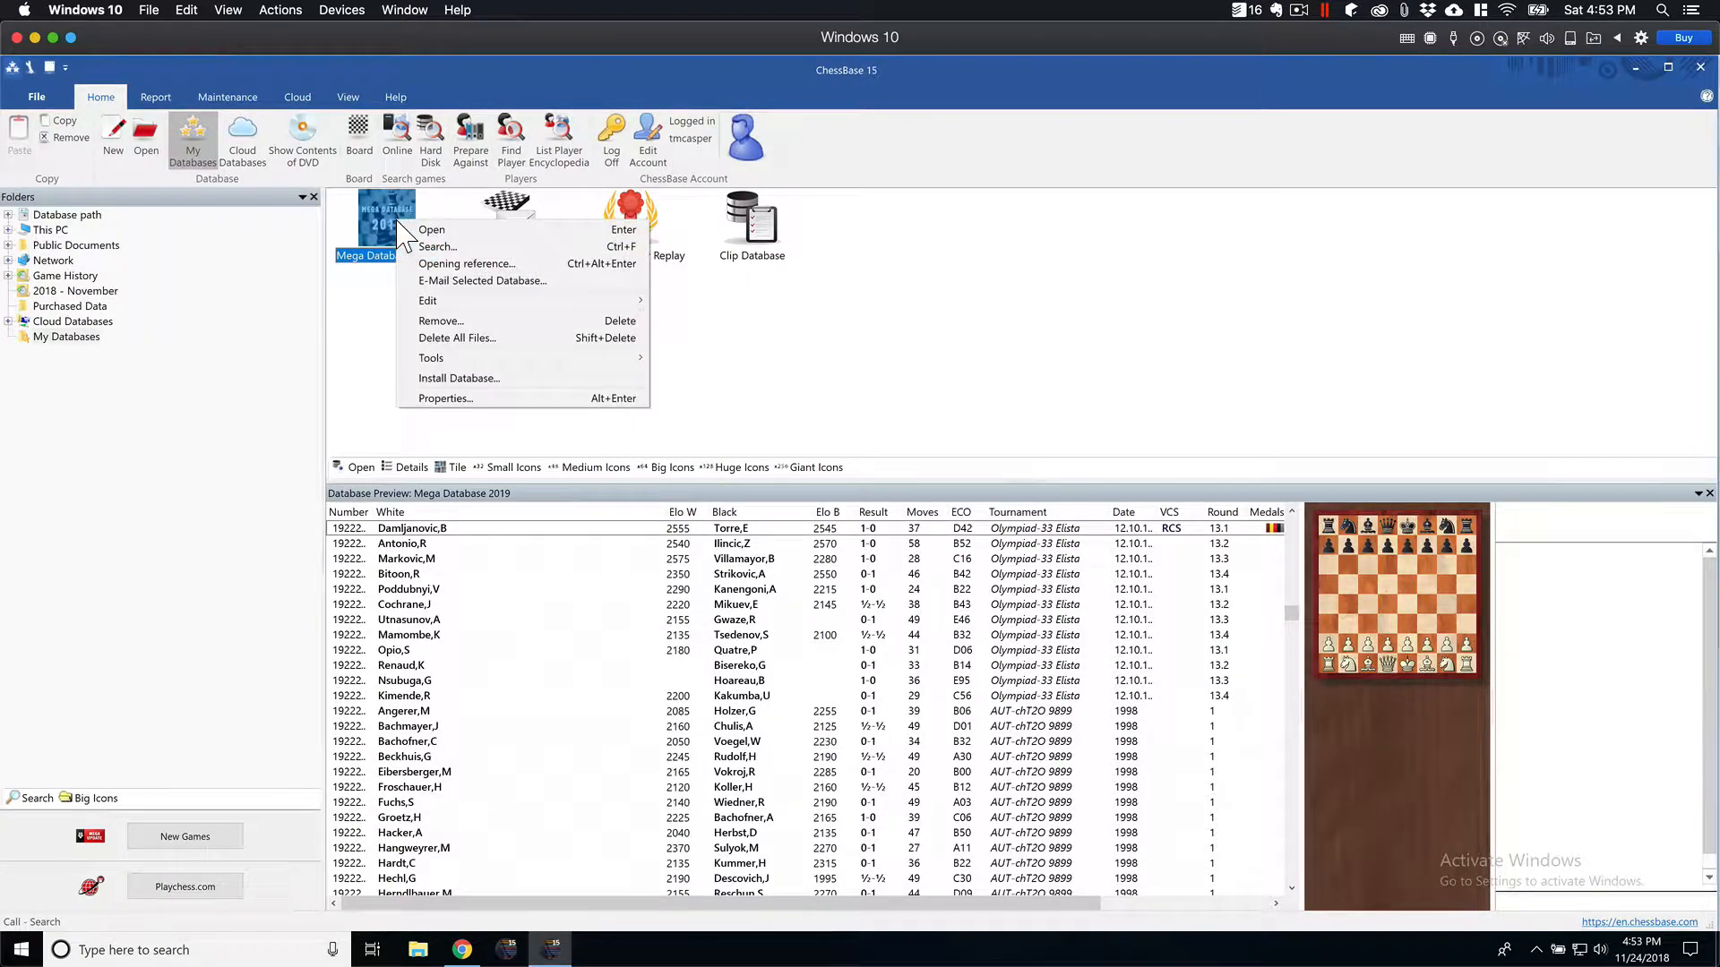
click(448, 247)
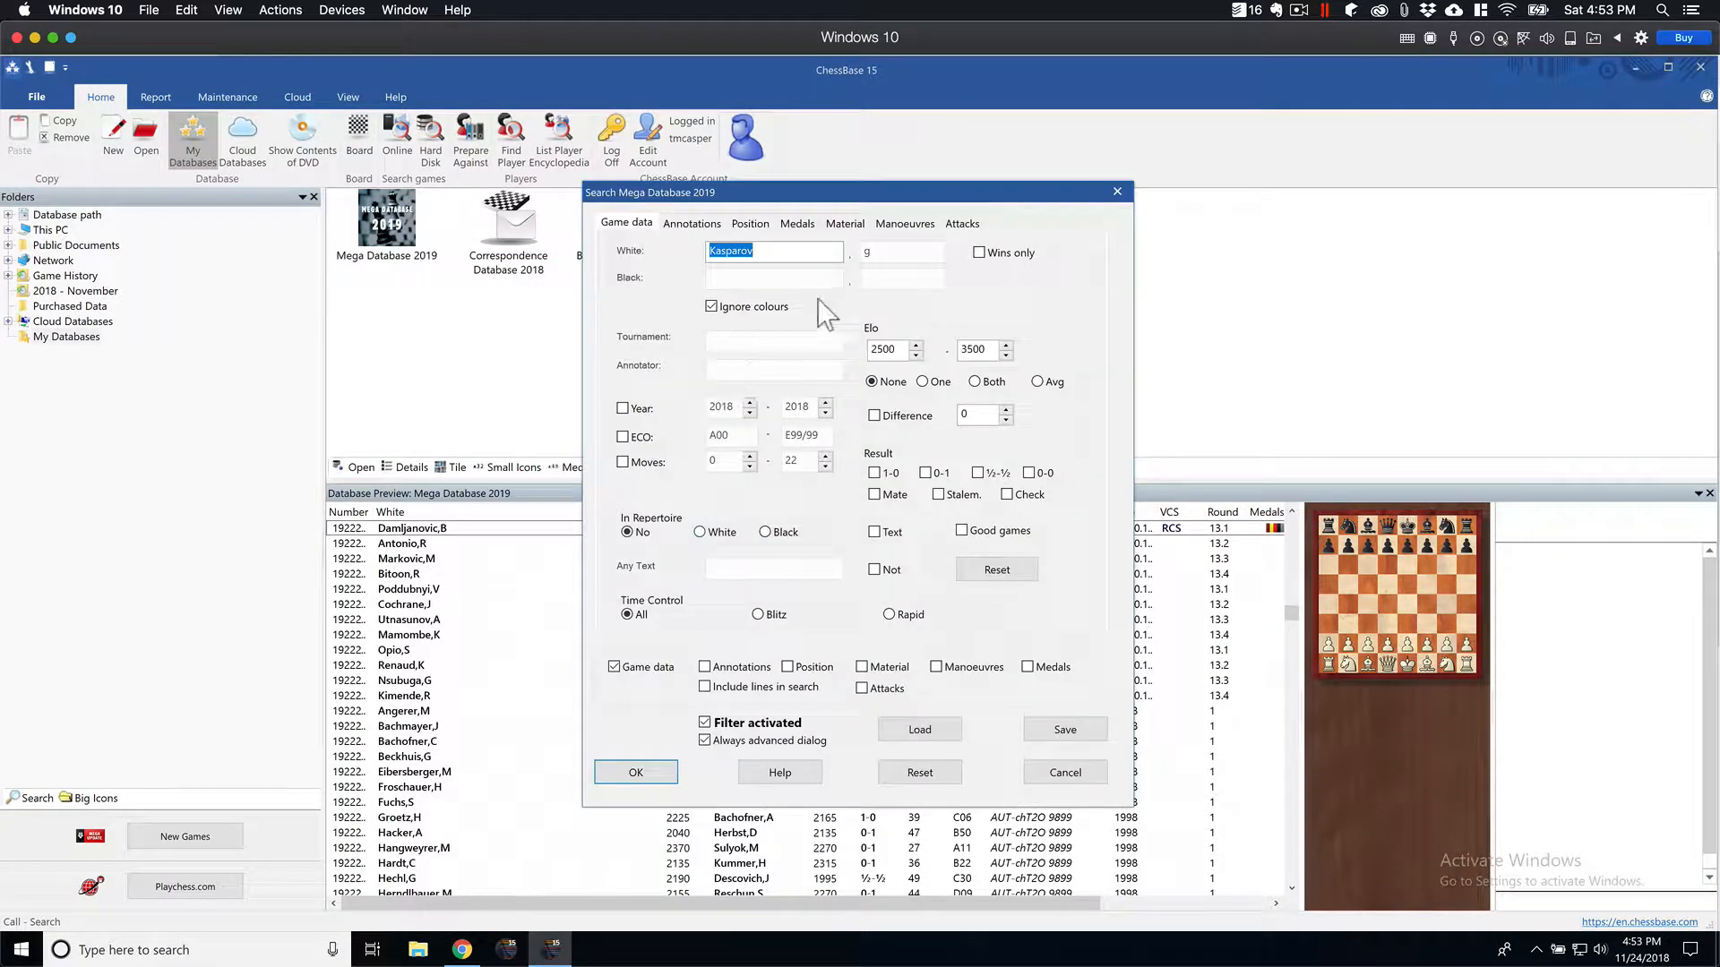
click(896, 260)
click(895, 260)
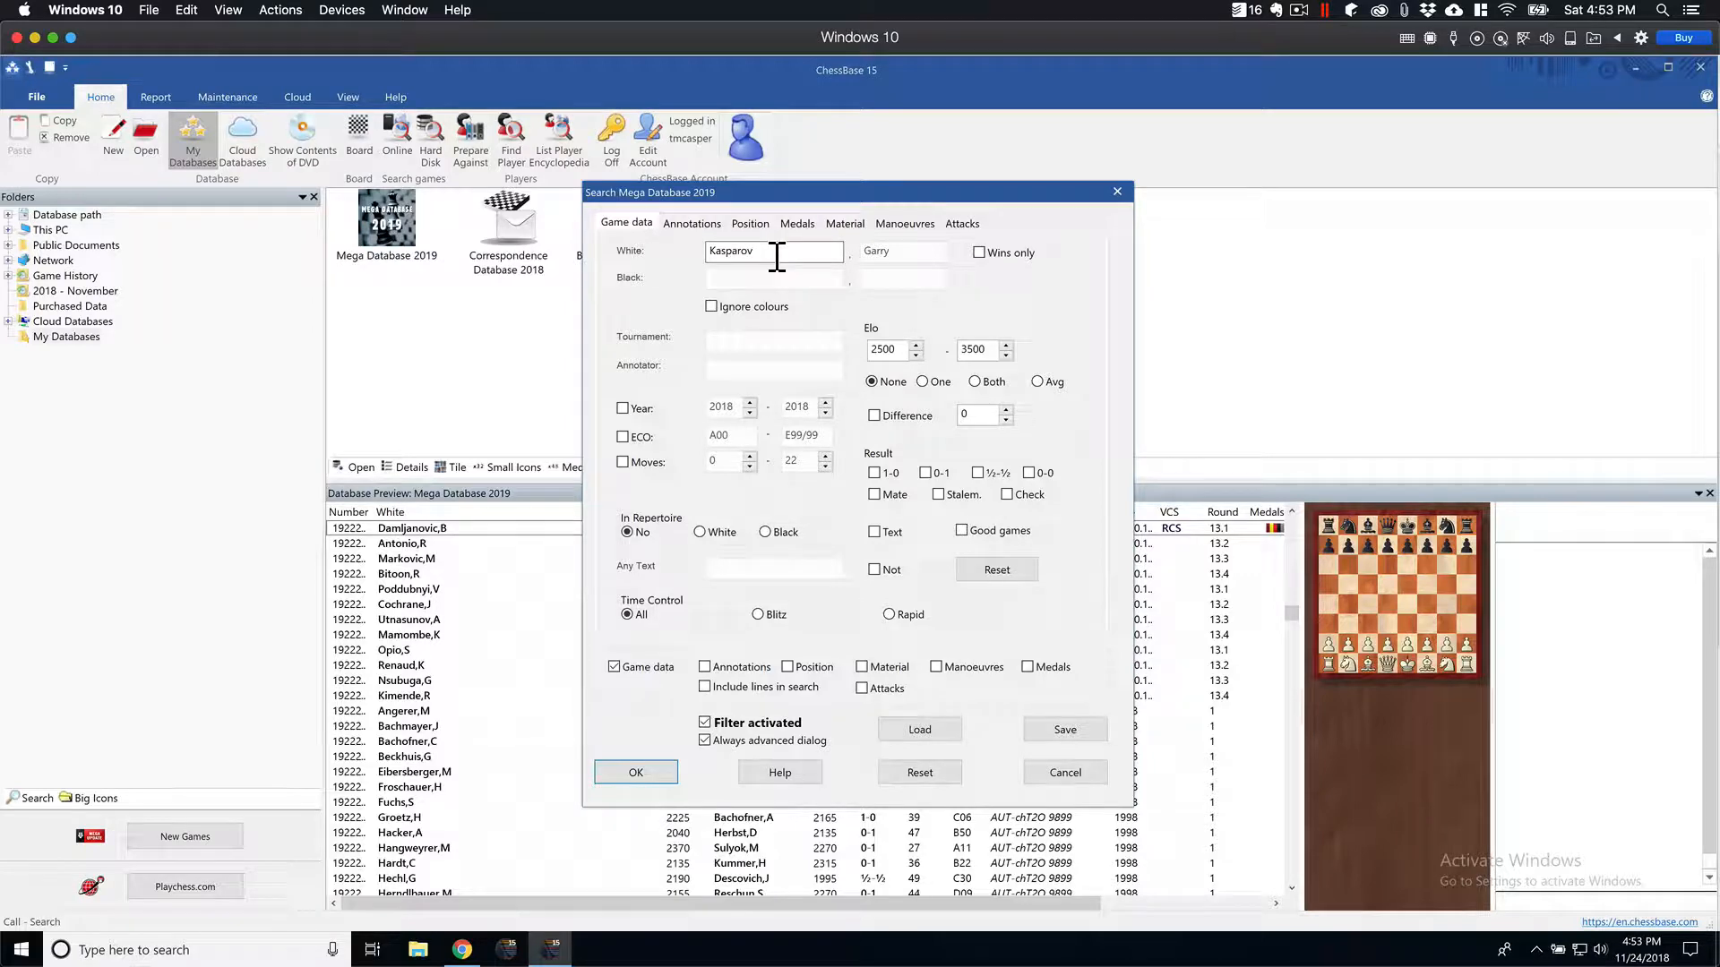
click(635, 772)
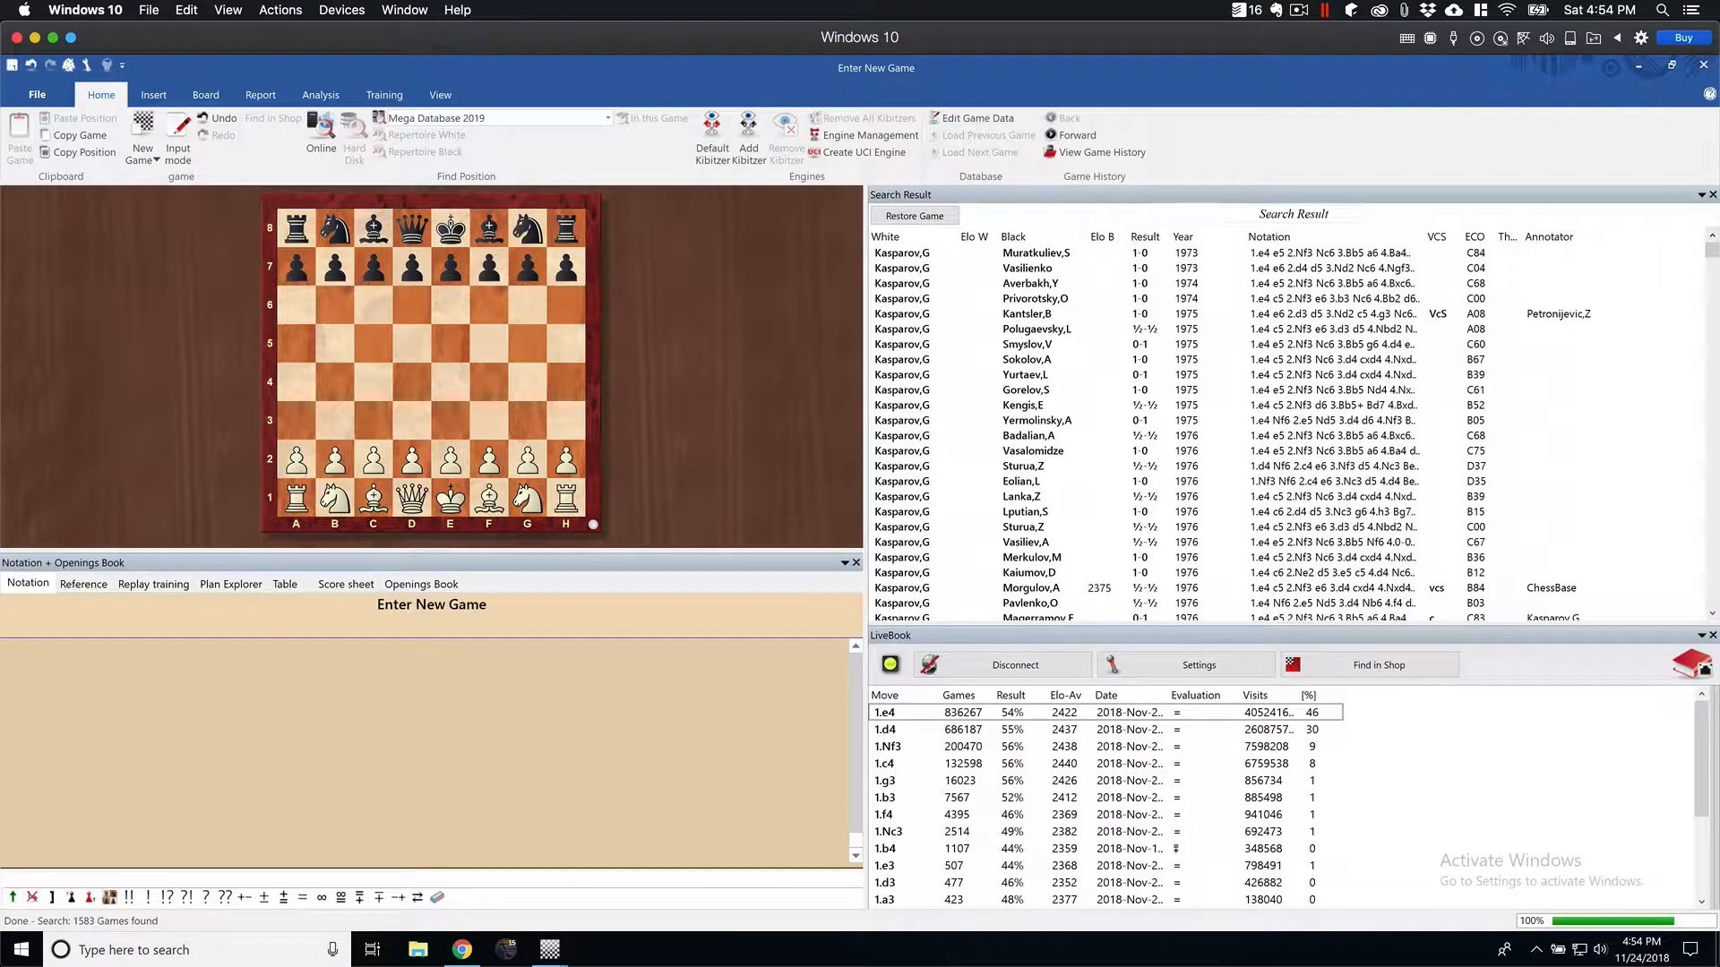
Close the results and search Mega Database 2019 again for Kasparov's White games restricted to Wins only
click(1704, 65)
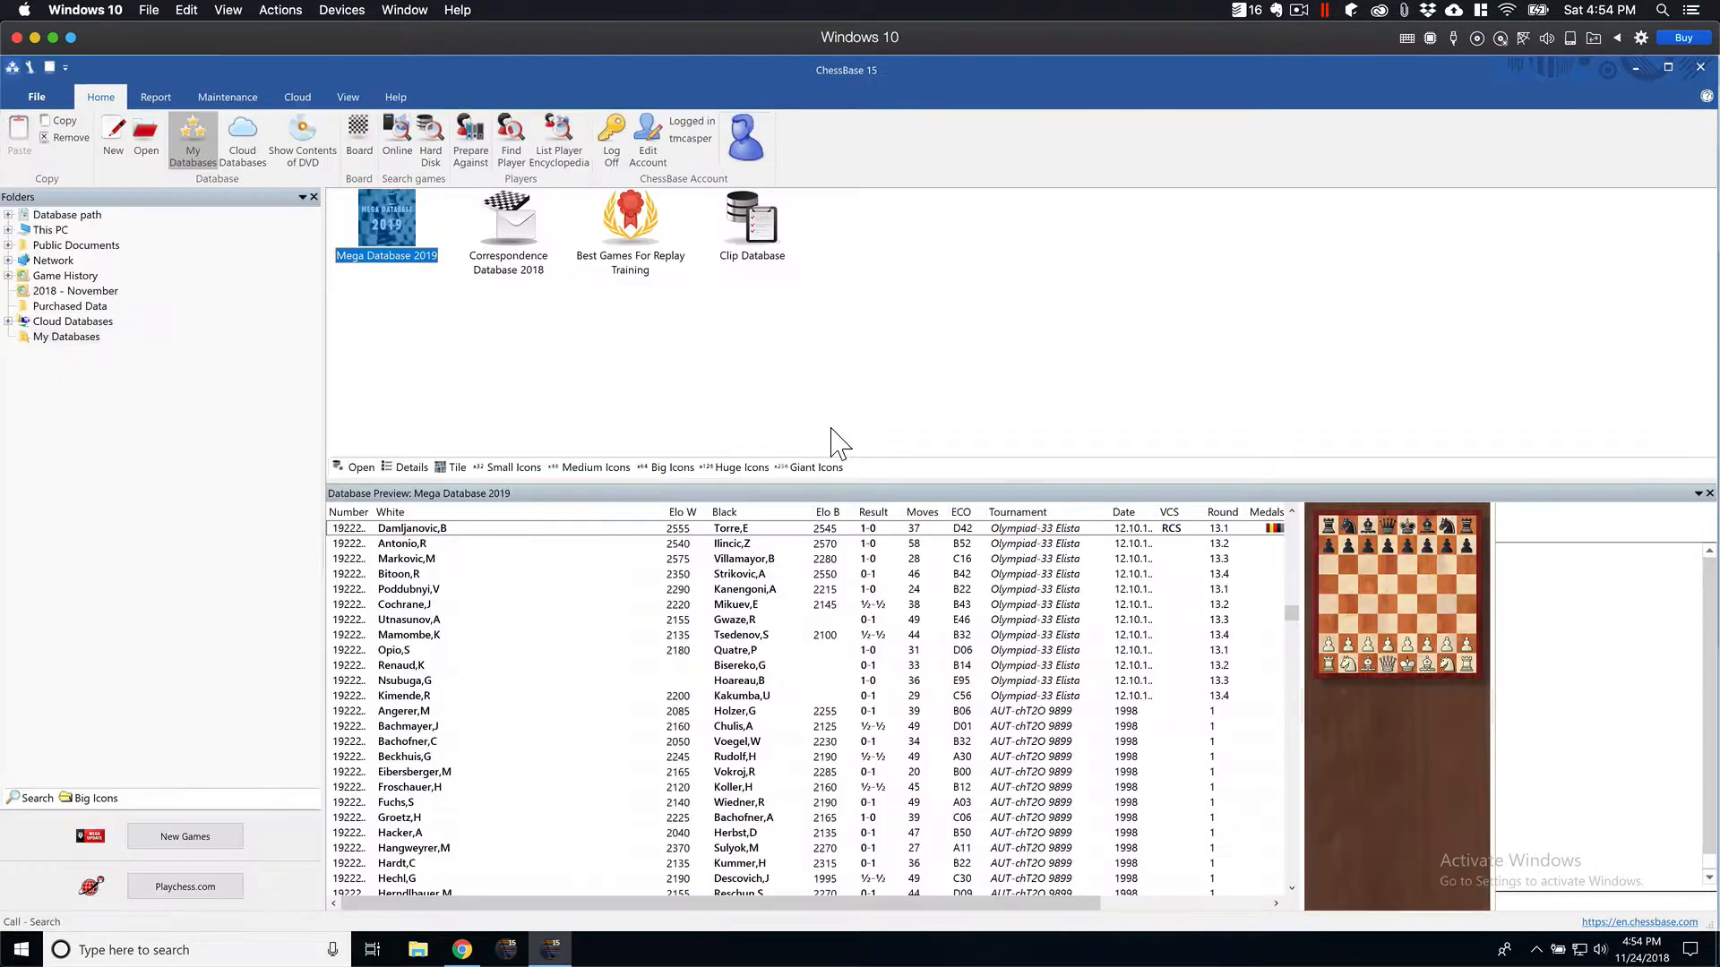
right_click(385, 211)
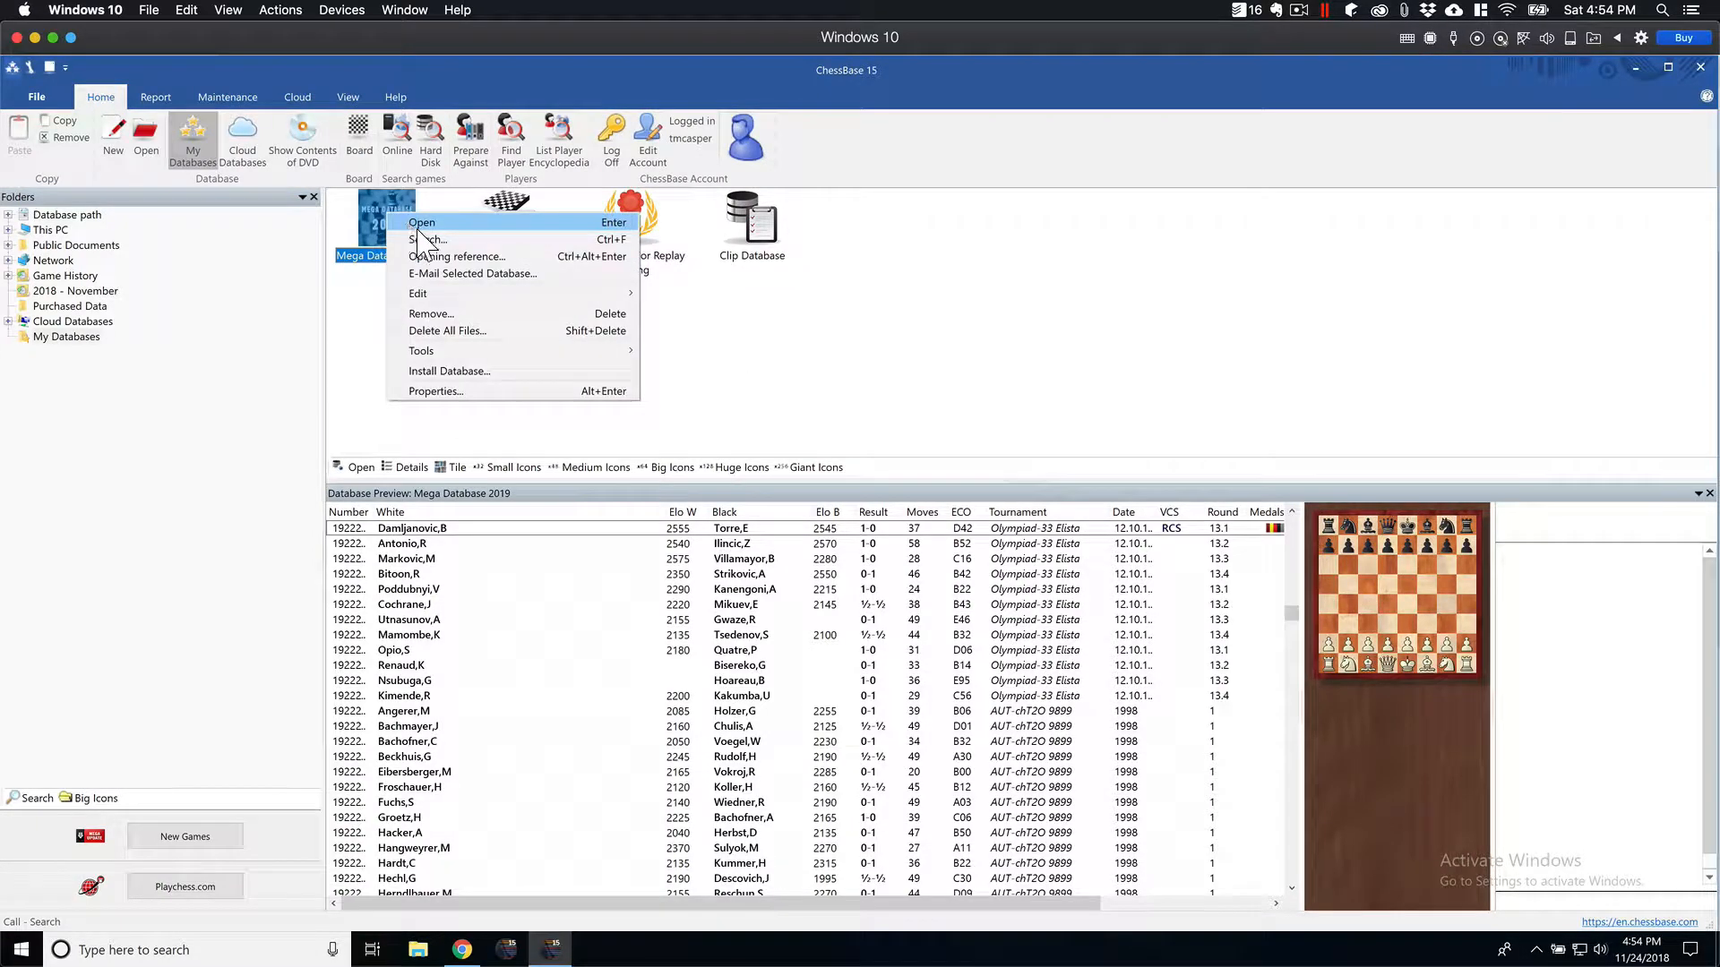
click(426, 239)
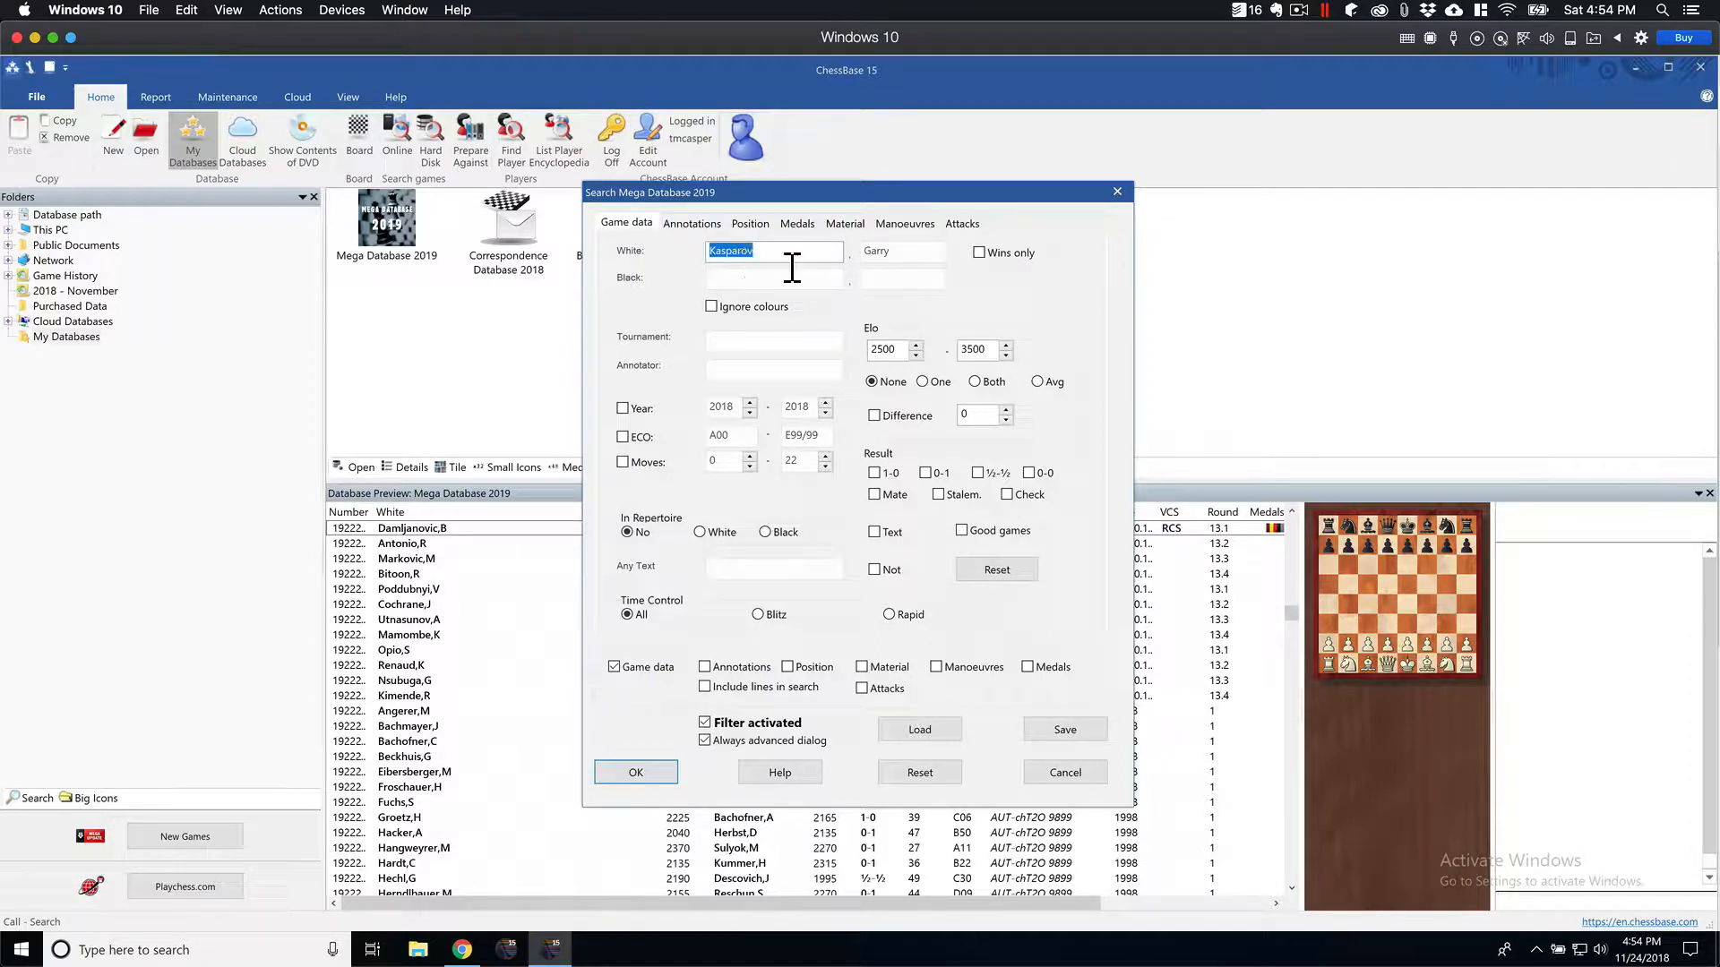
click(981, 255)
click(637, 774)
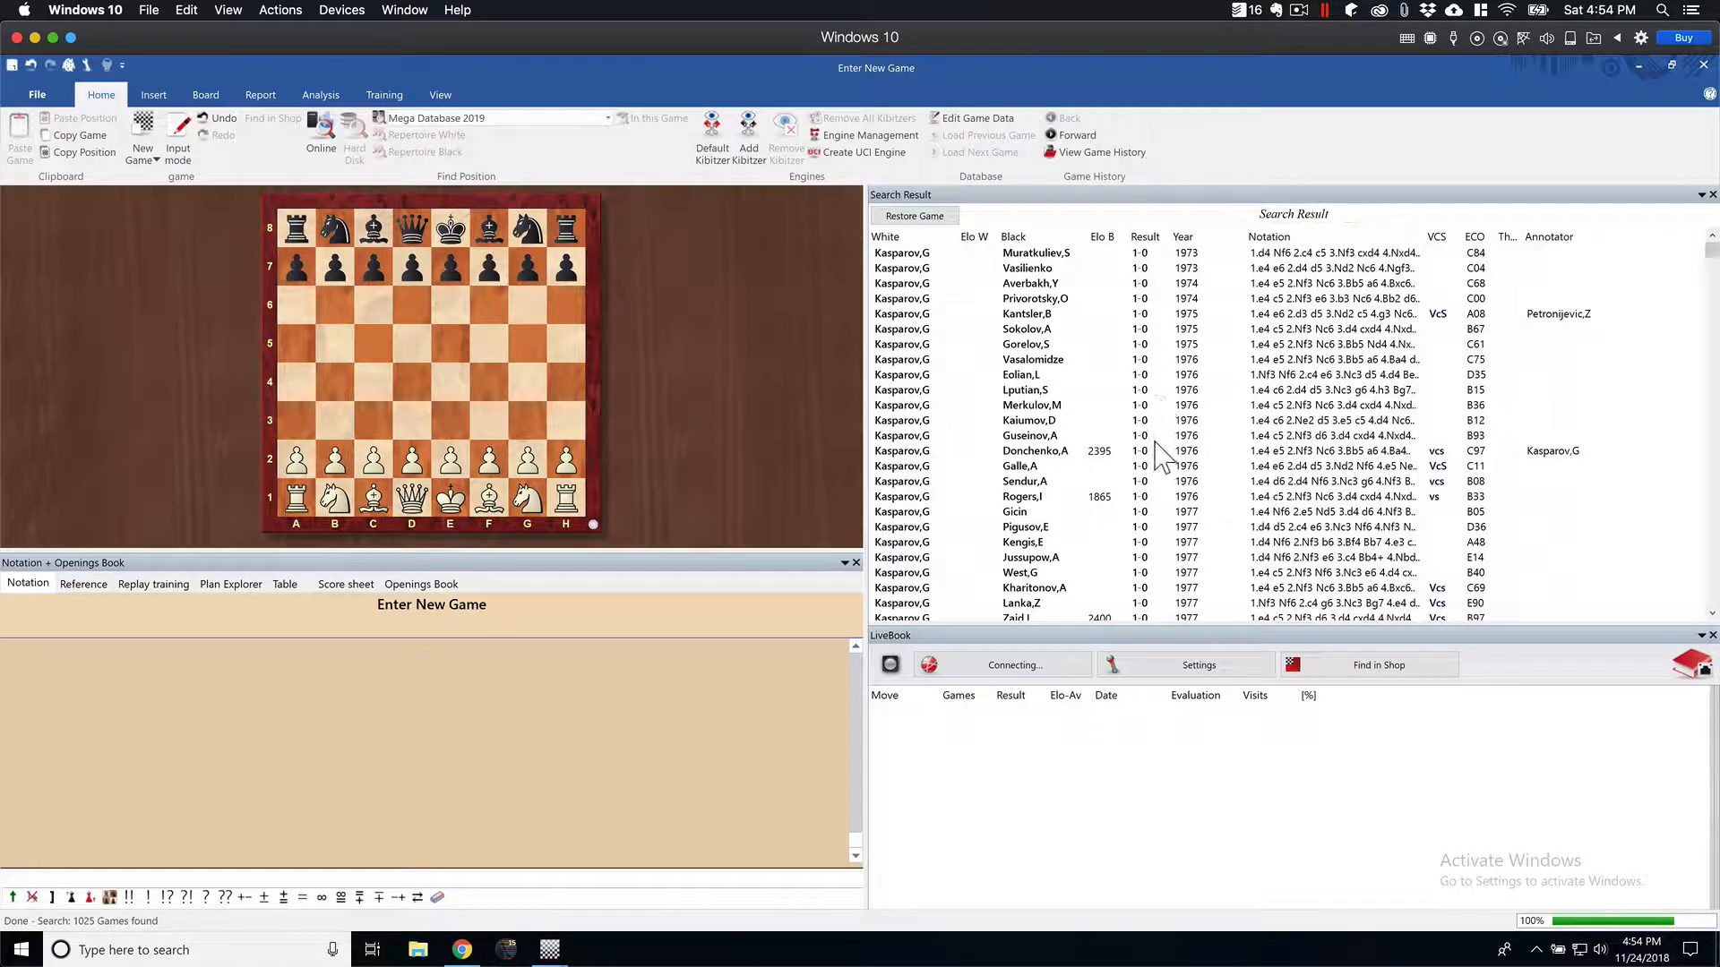
Close the results and search Mega Database 2019 for Kasparov's White losses, using result 0-1 instead of Wins only
click(1705, 68)
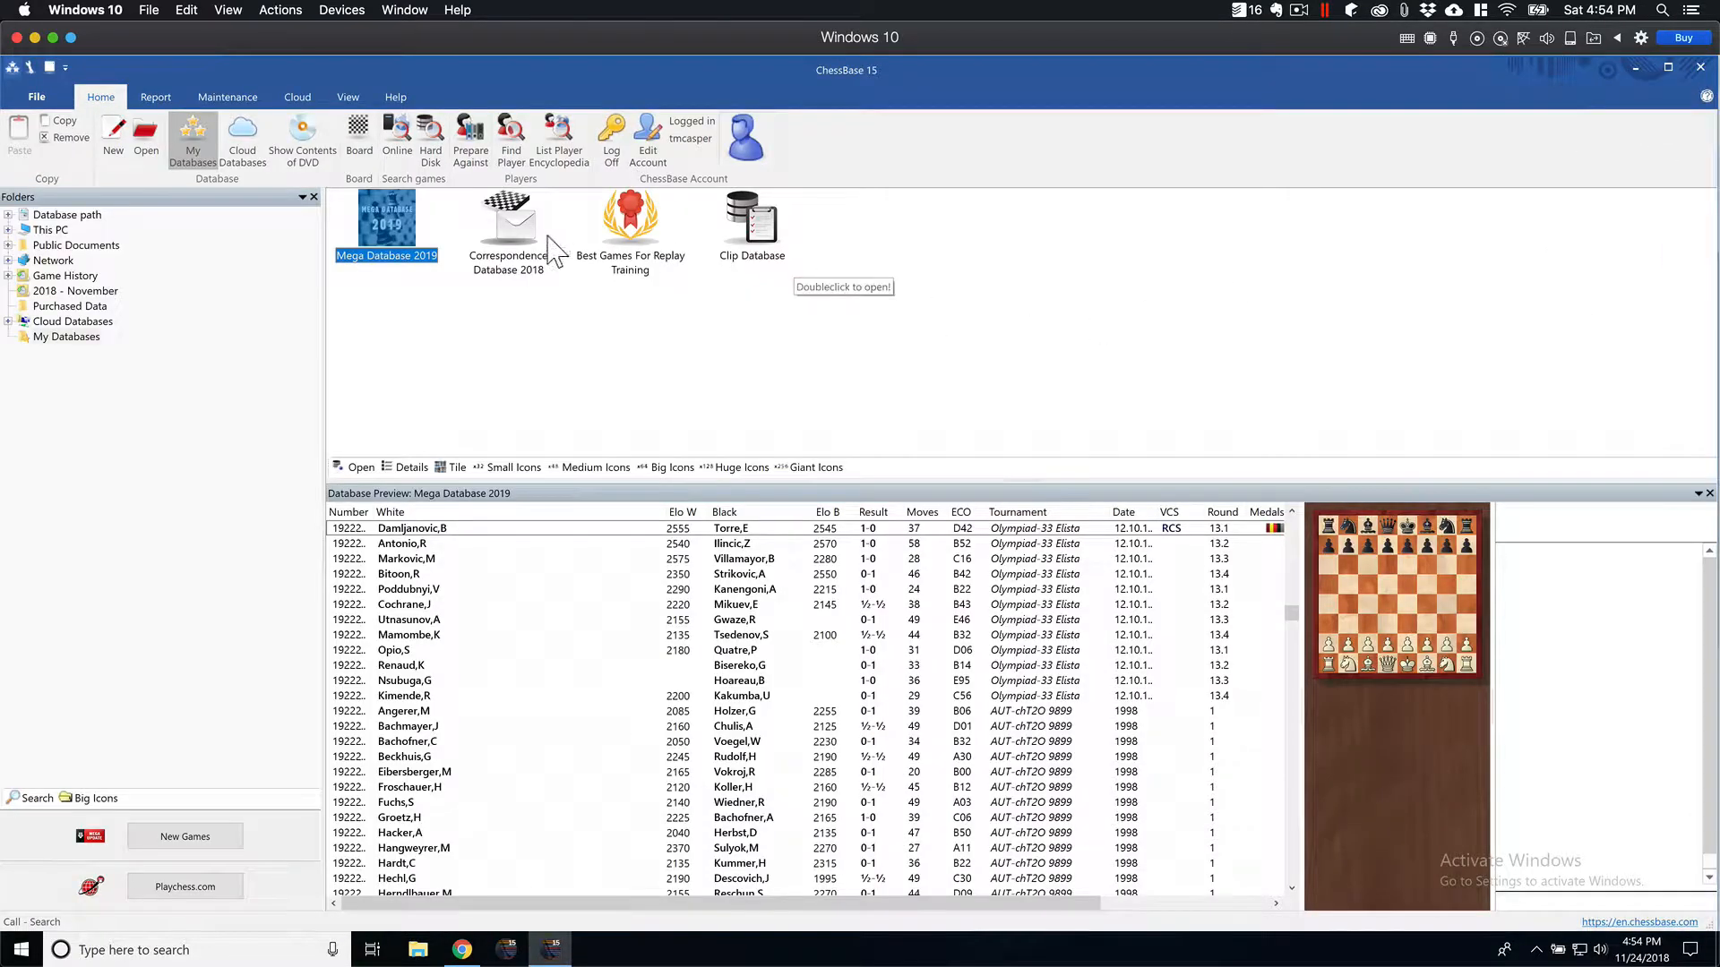
right_click(405, 217)
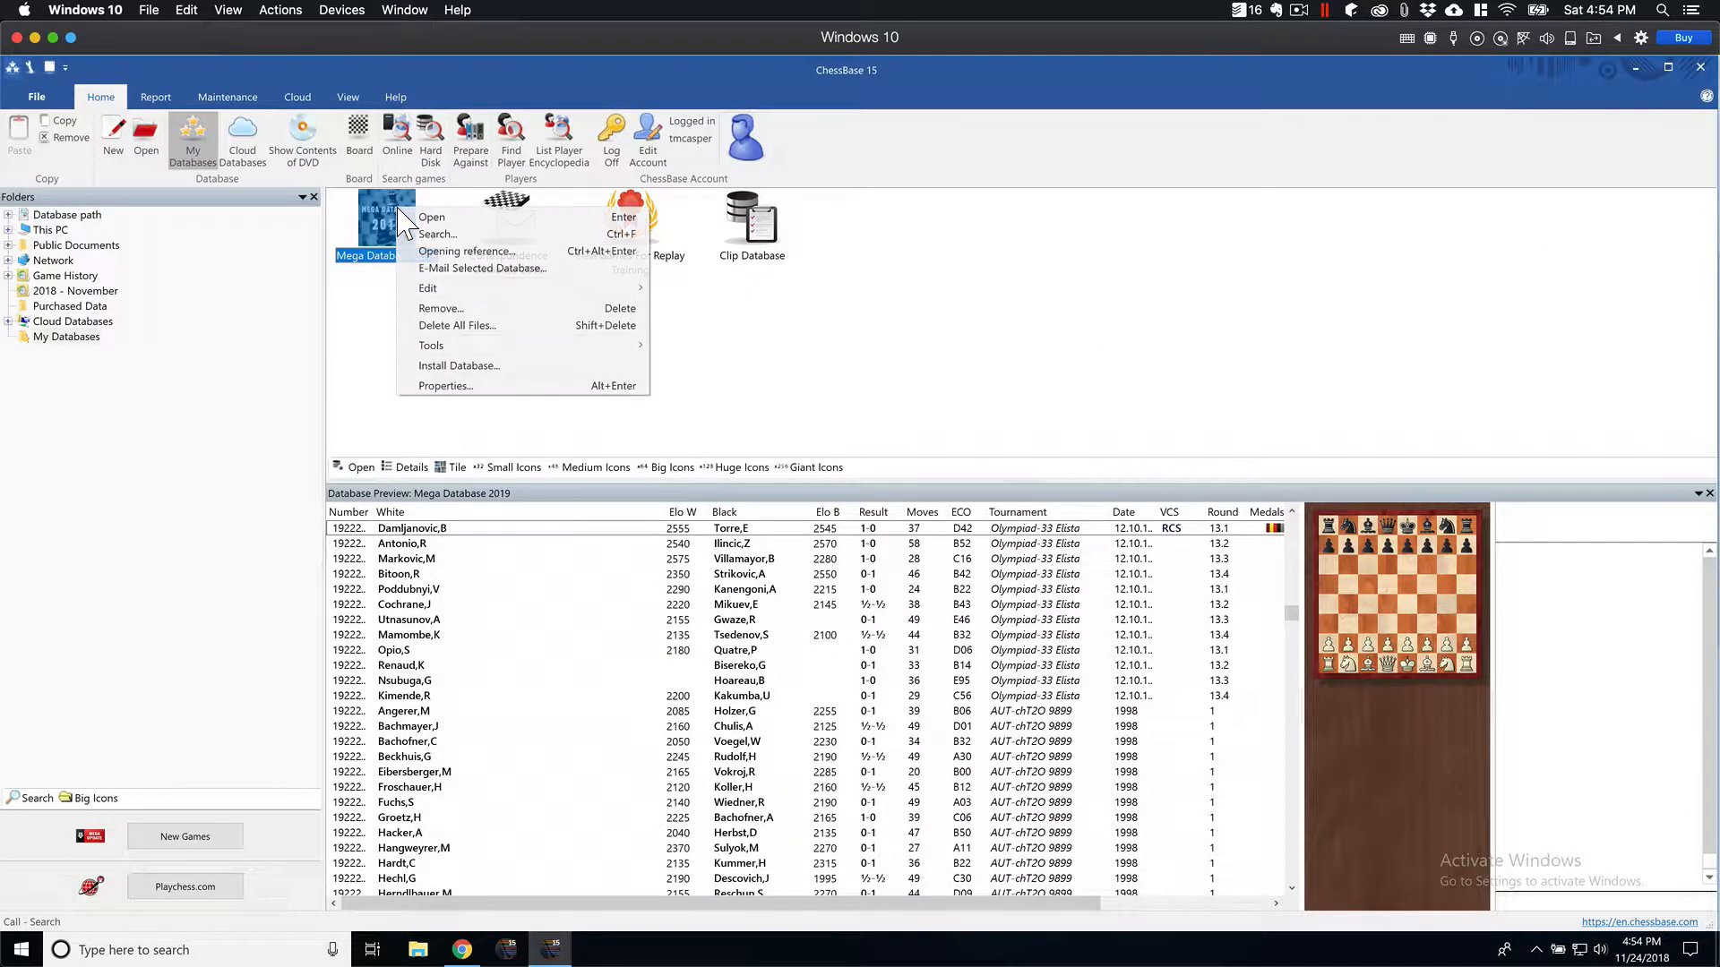
click(444, 231)
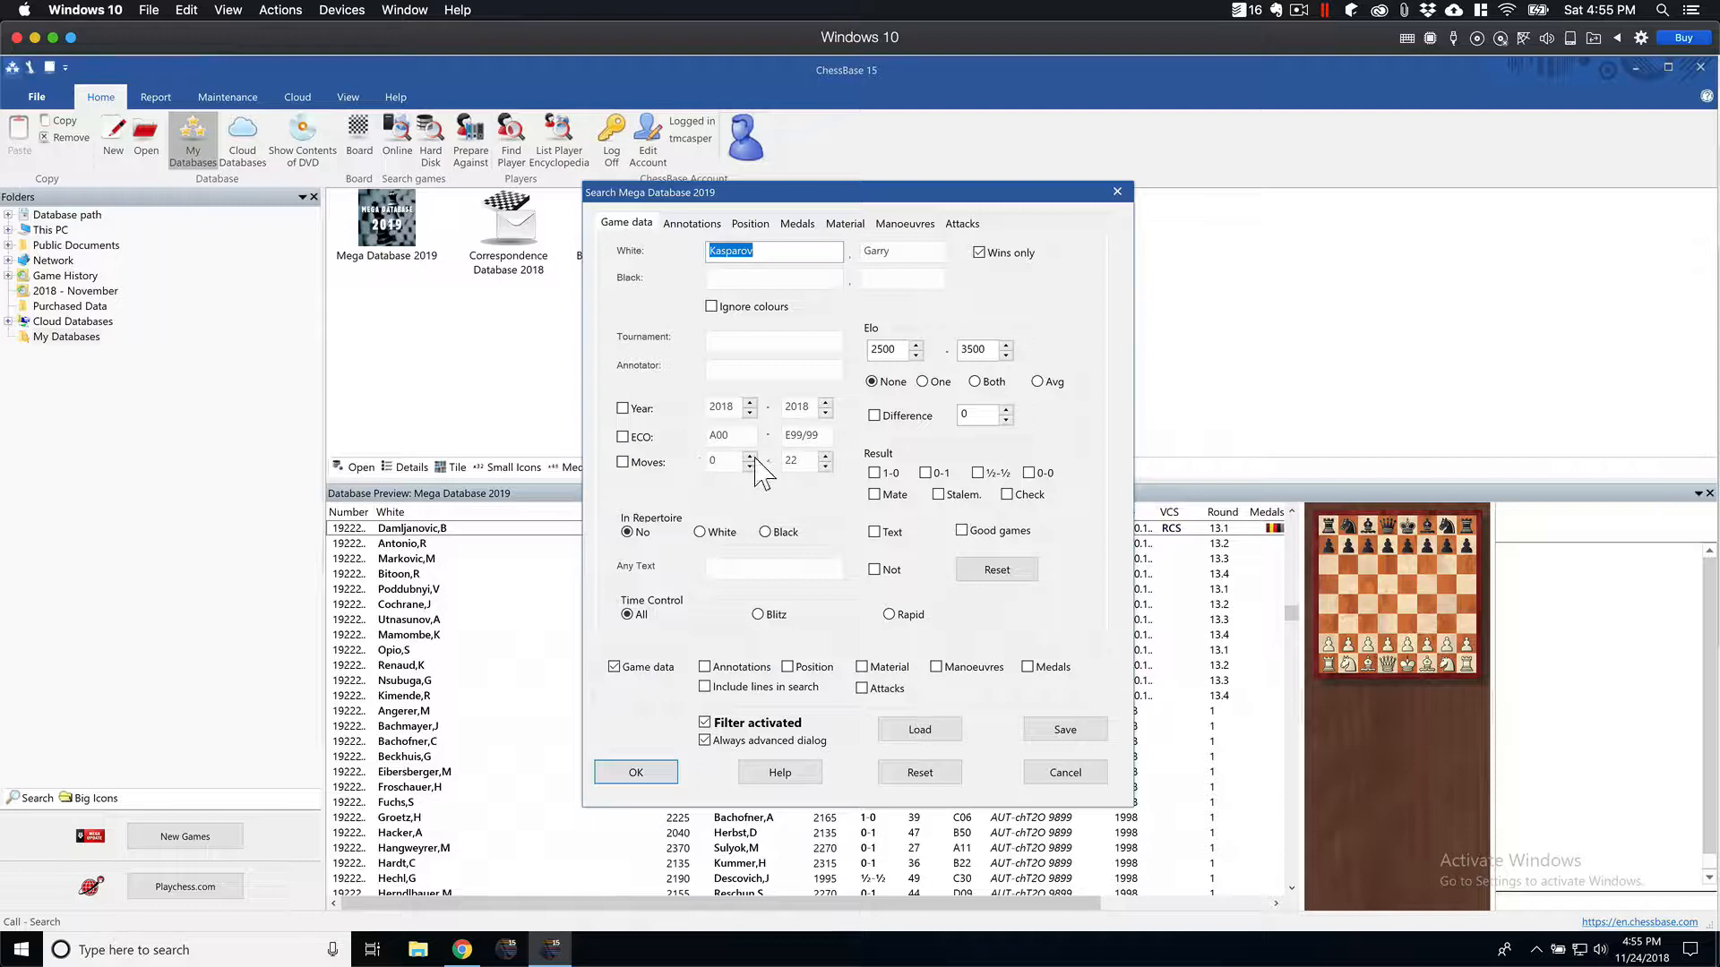
click(926, 474)
click(636, 773)
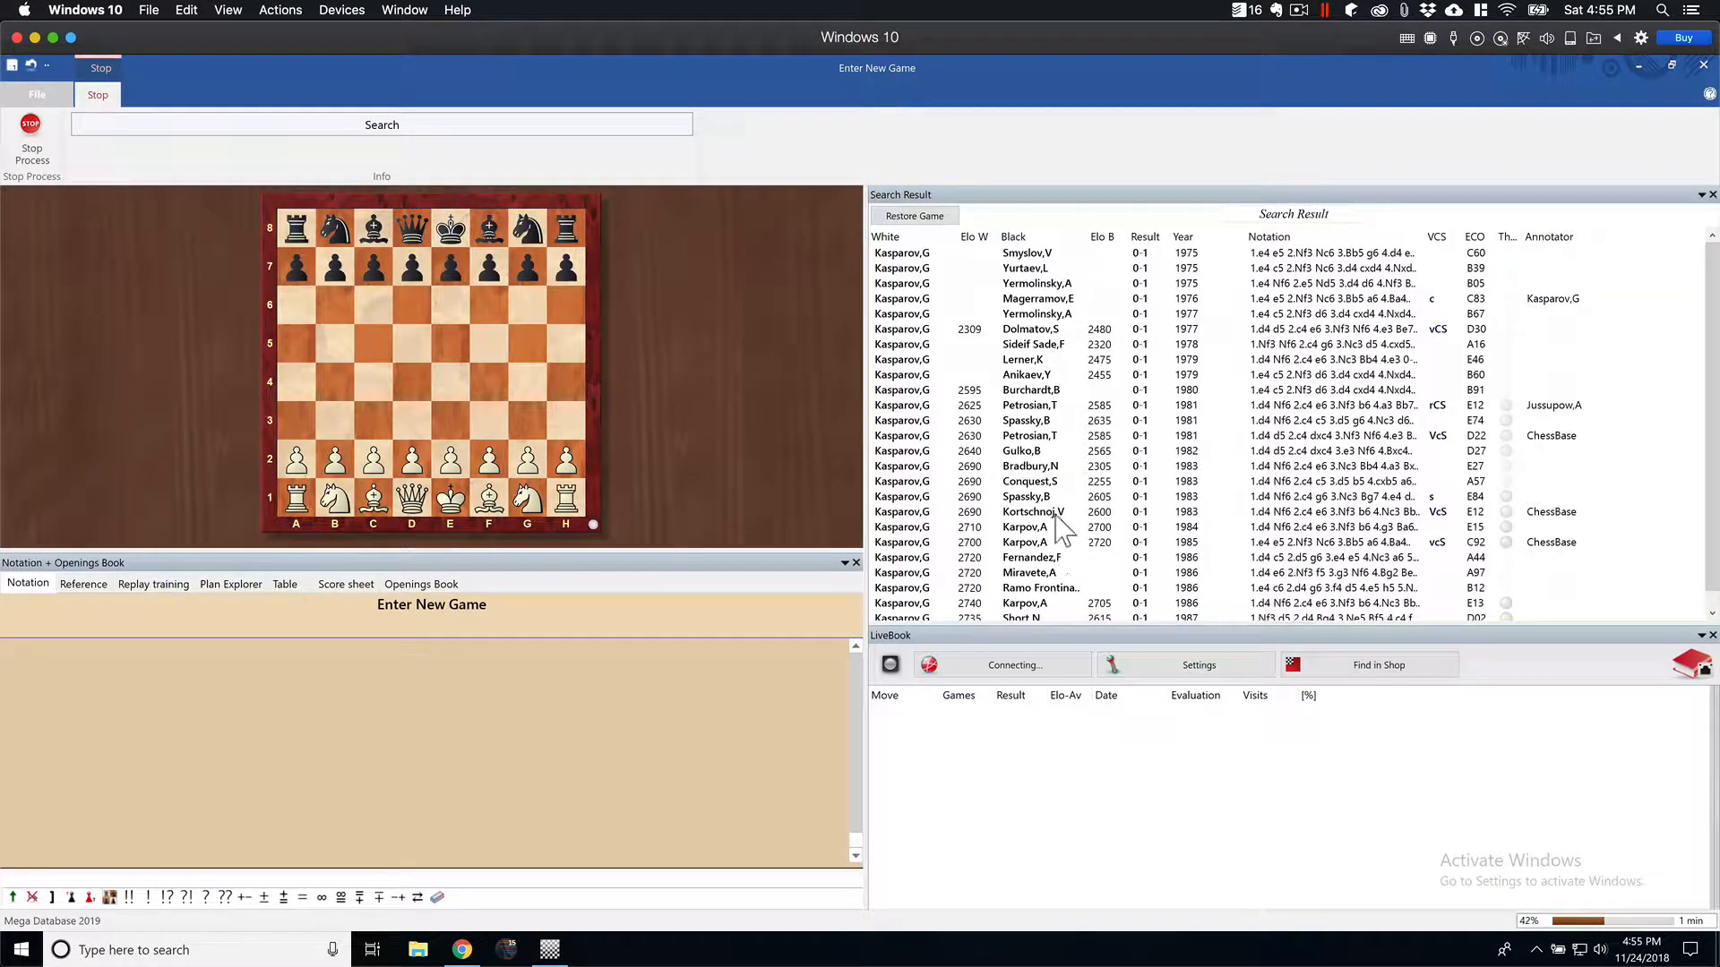
Close the search result window and reopen the search dialog for Mega Database 2019
click(1702, 66)
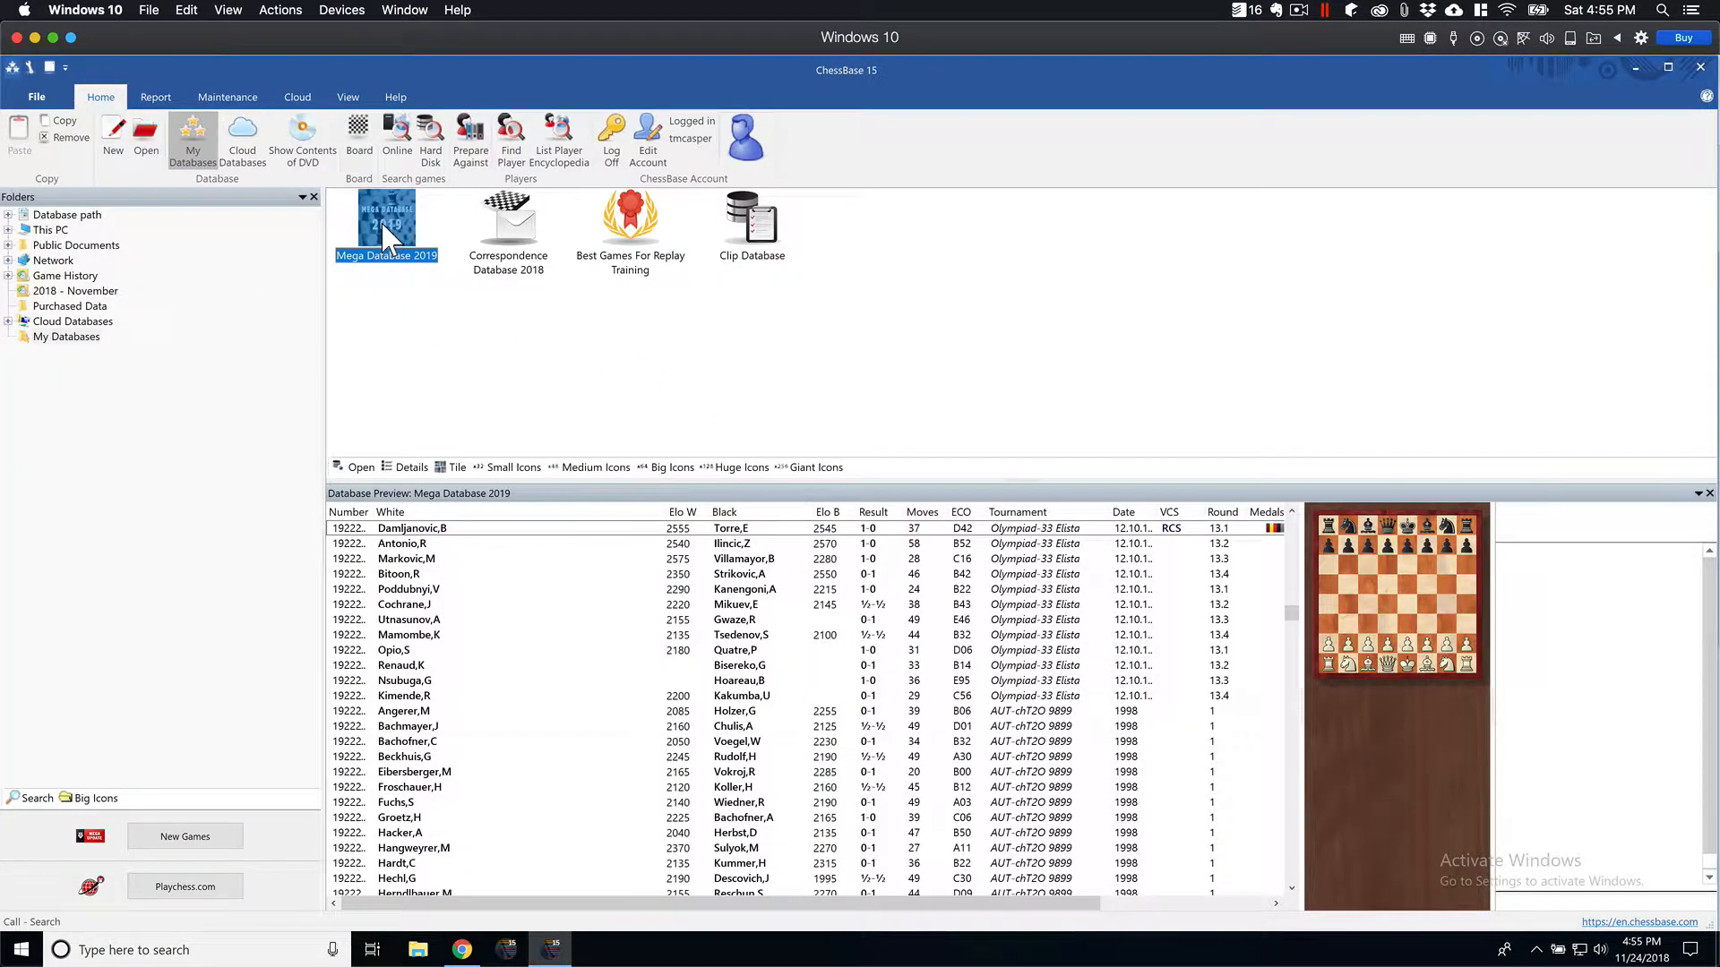
right_click(383, 225)
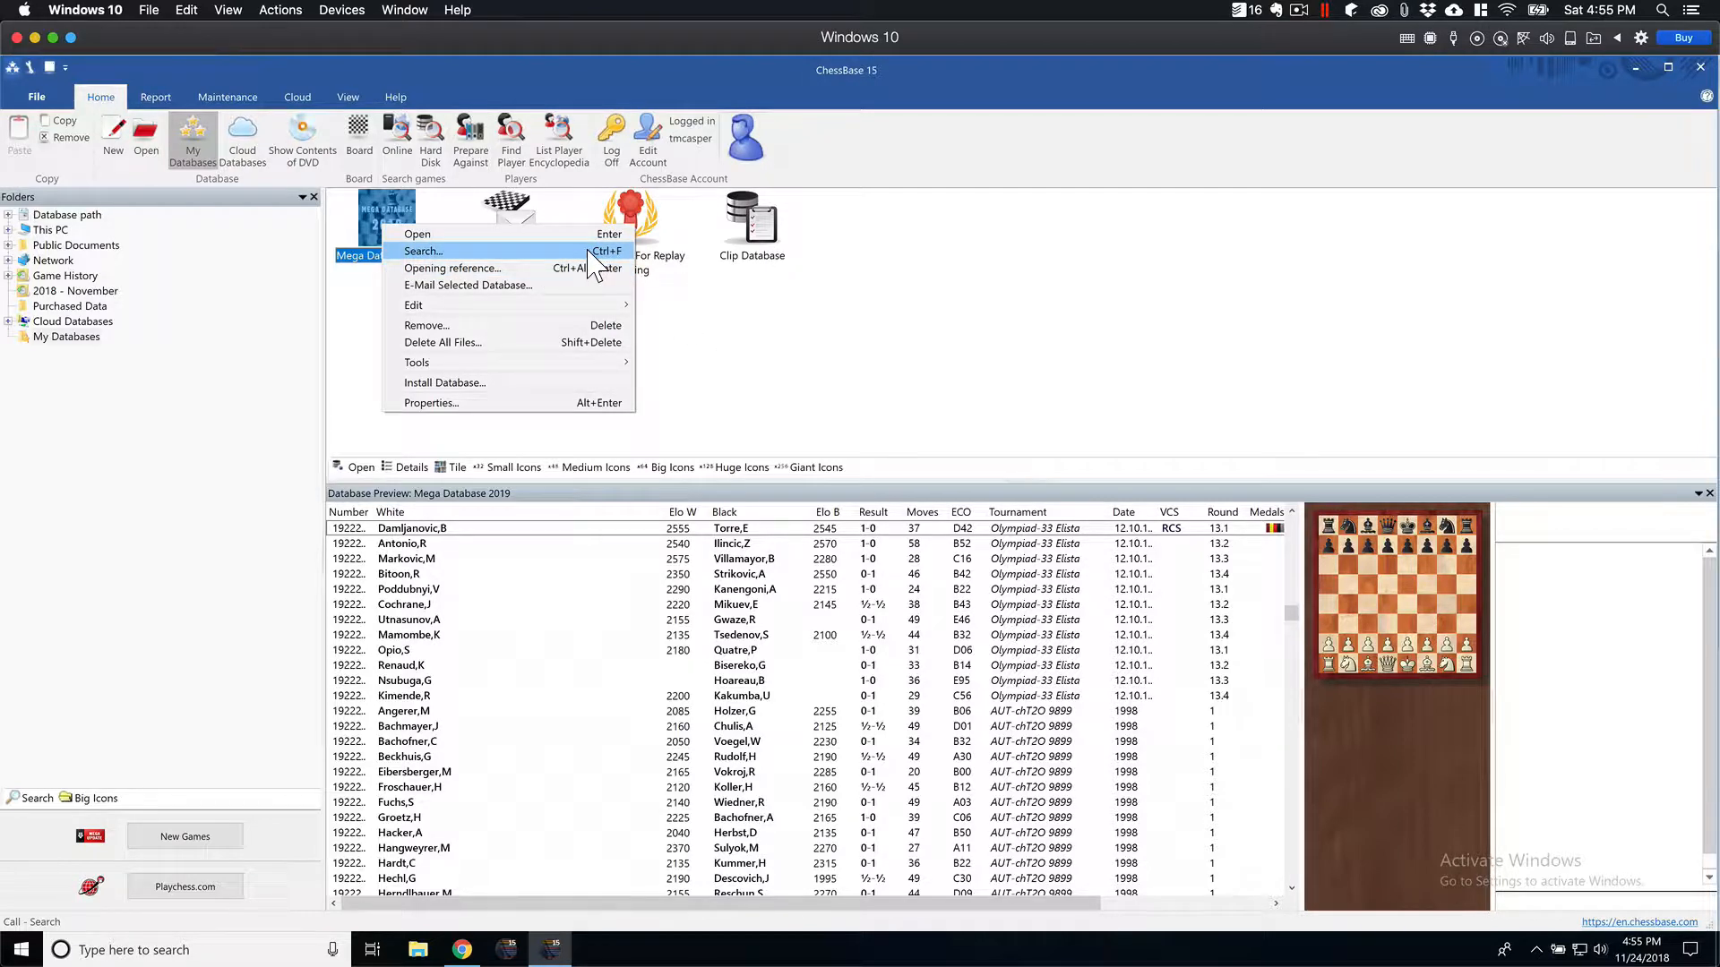
click(724, 315)
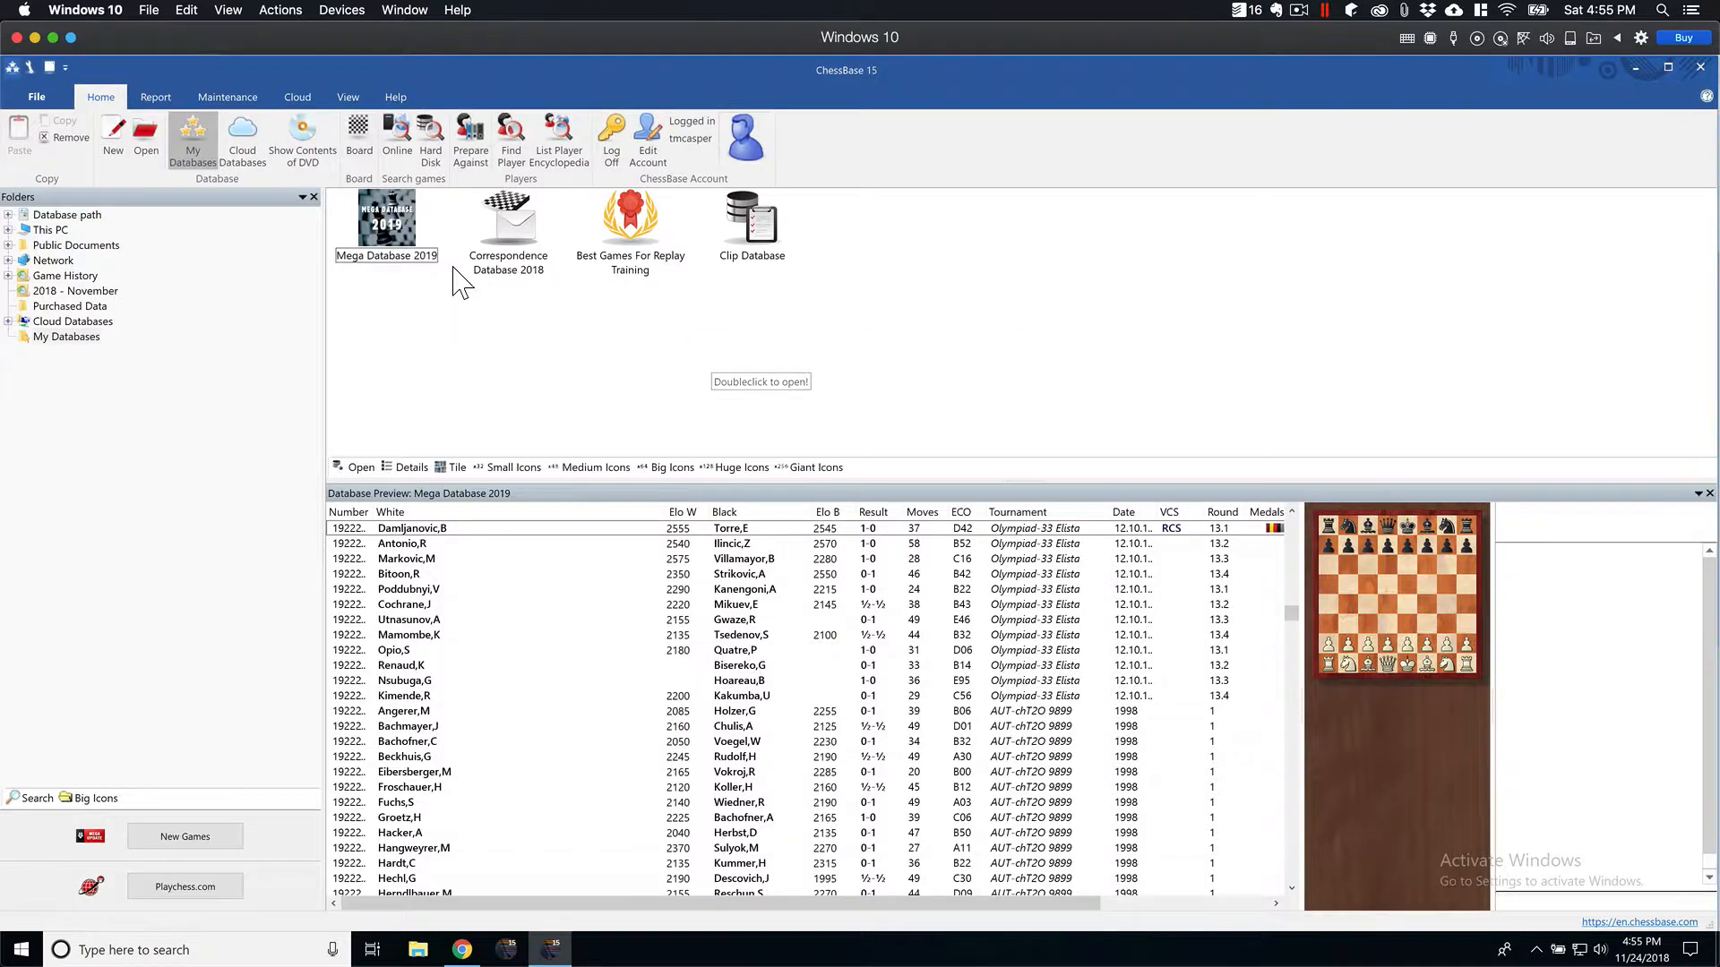
right_click(402, 235)
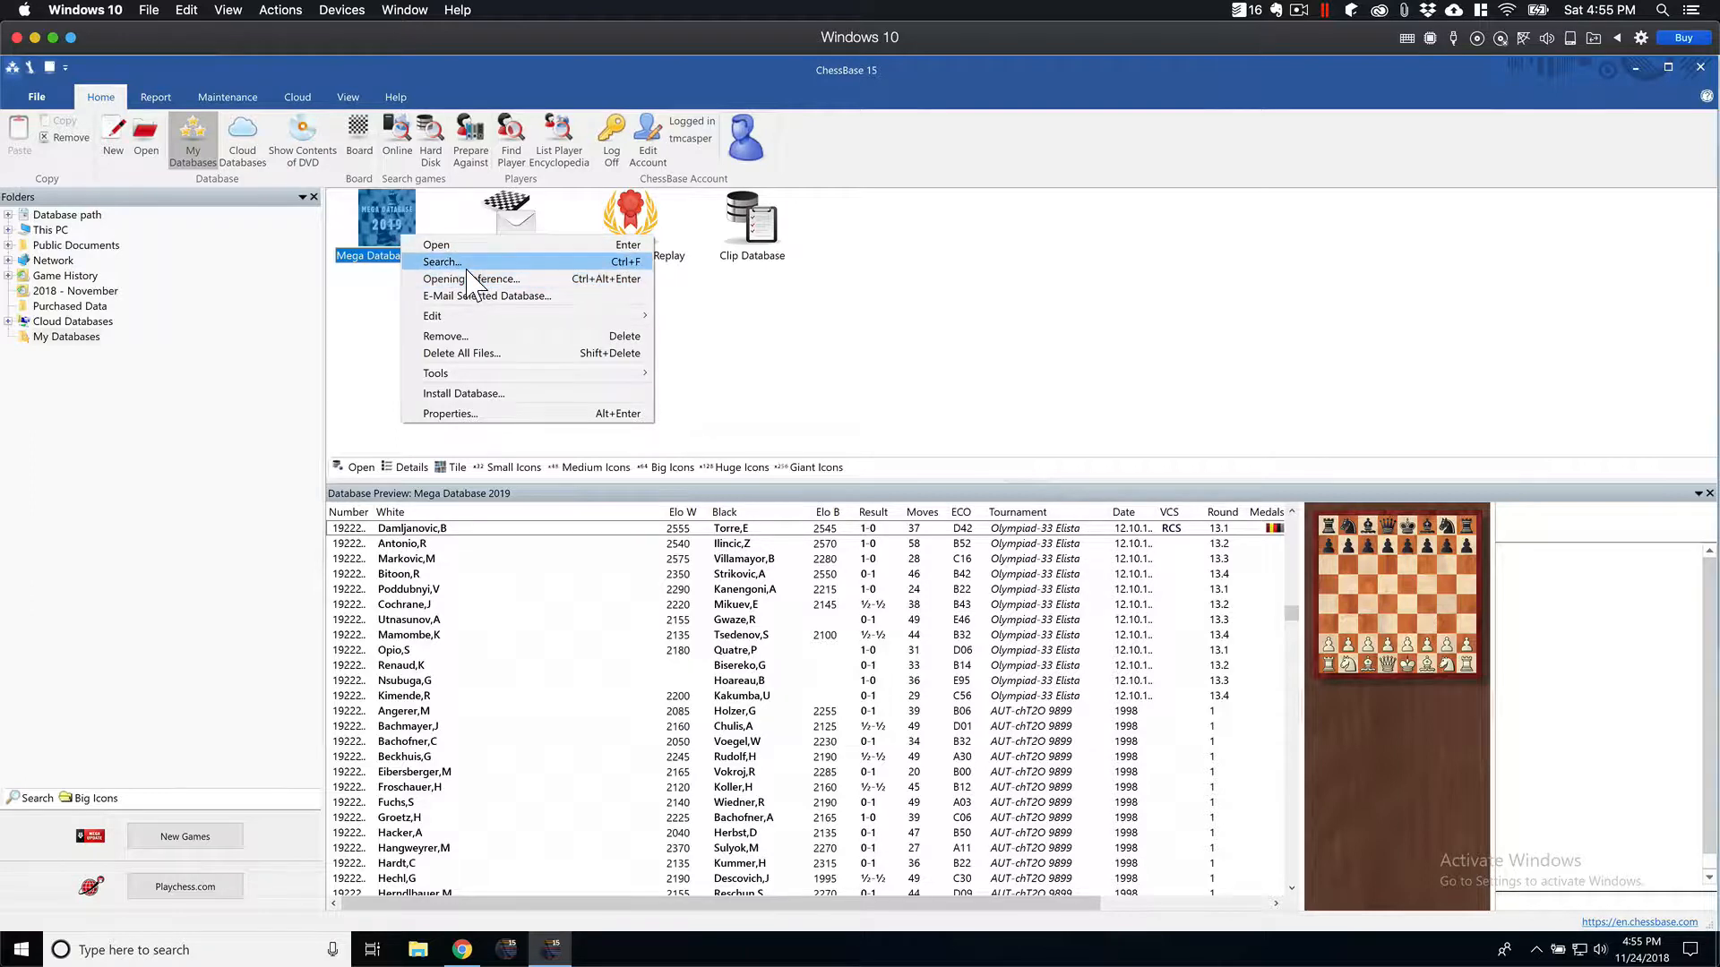
click(513, 263)
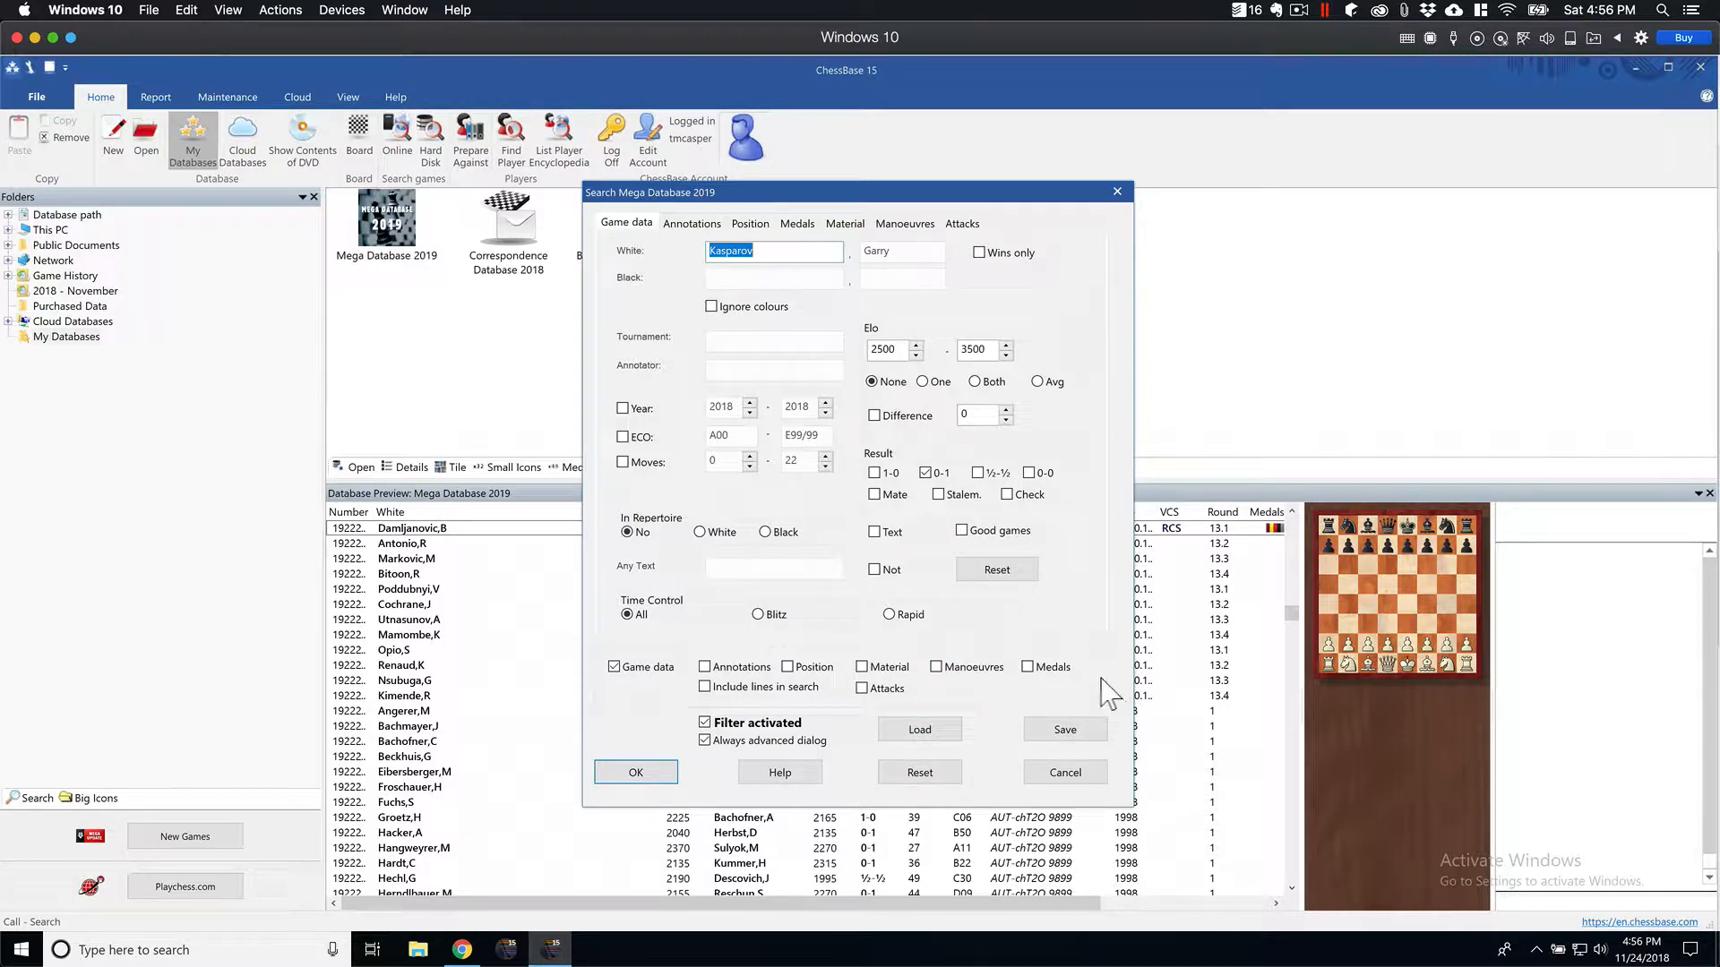
click(1081, 728)
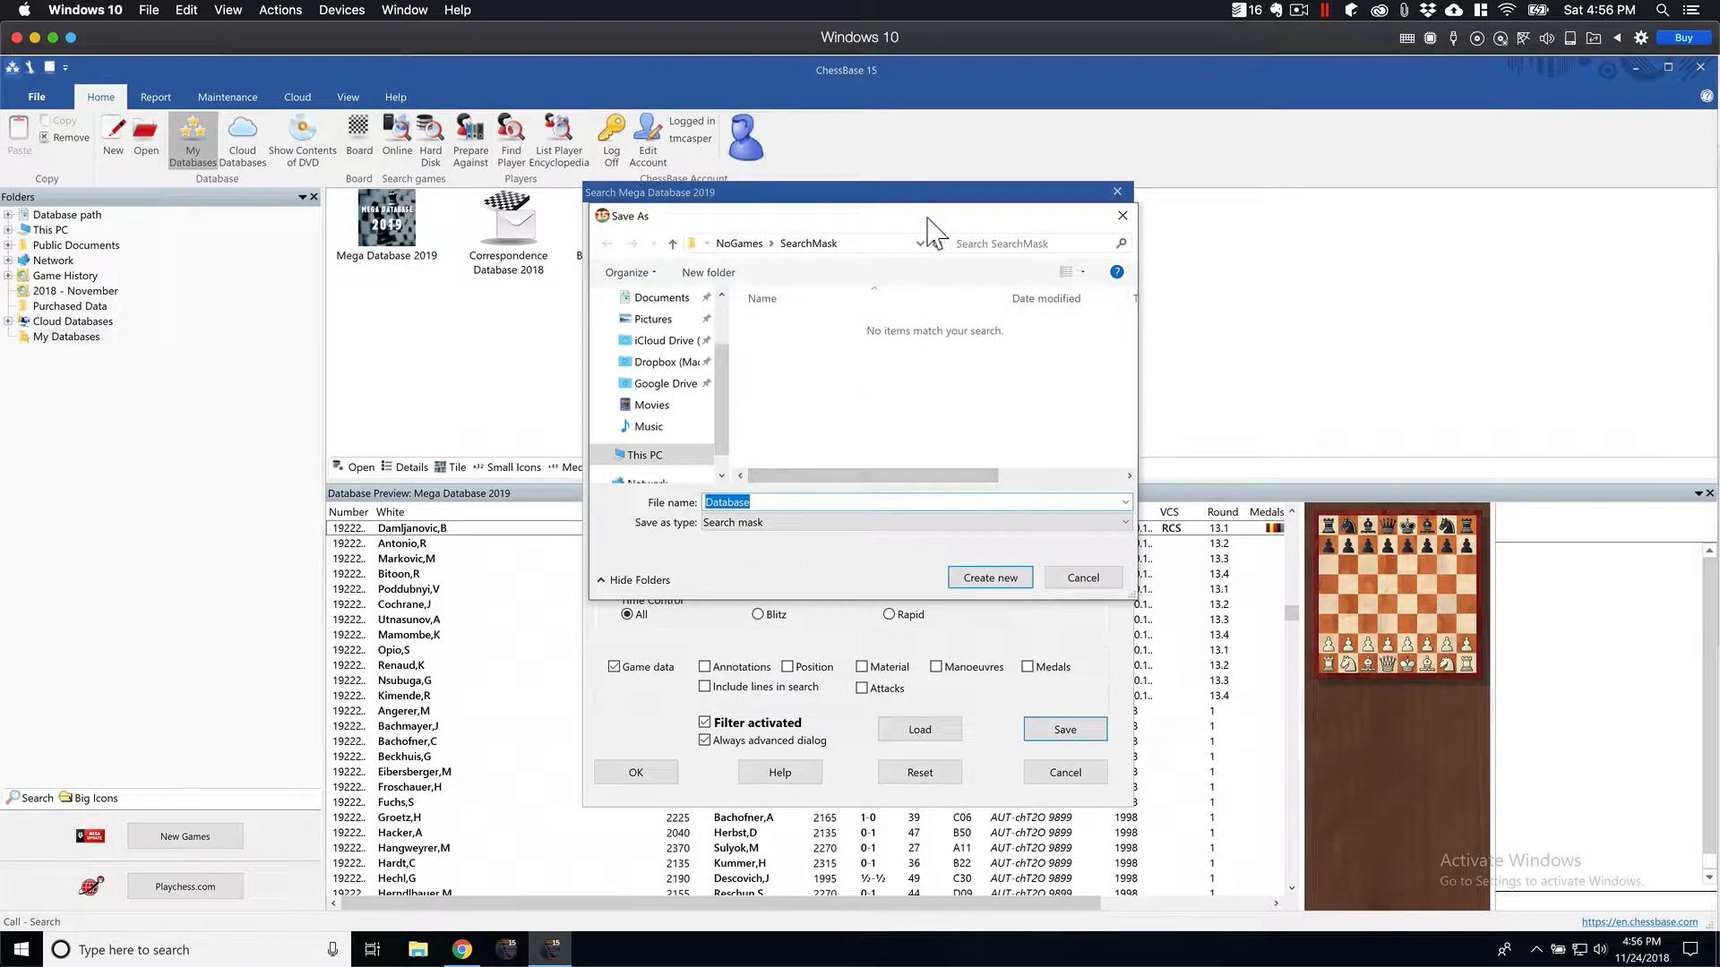
drag(931, 223, 1433, 483)
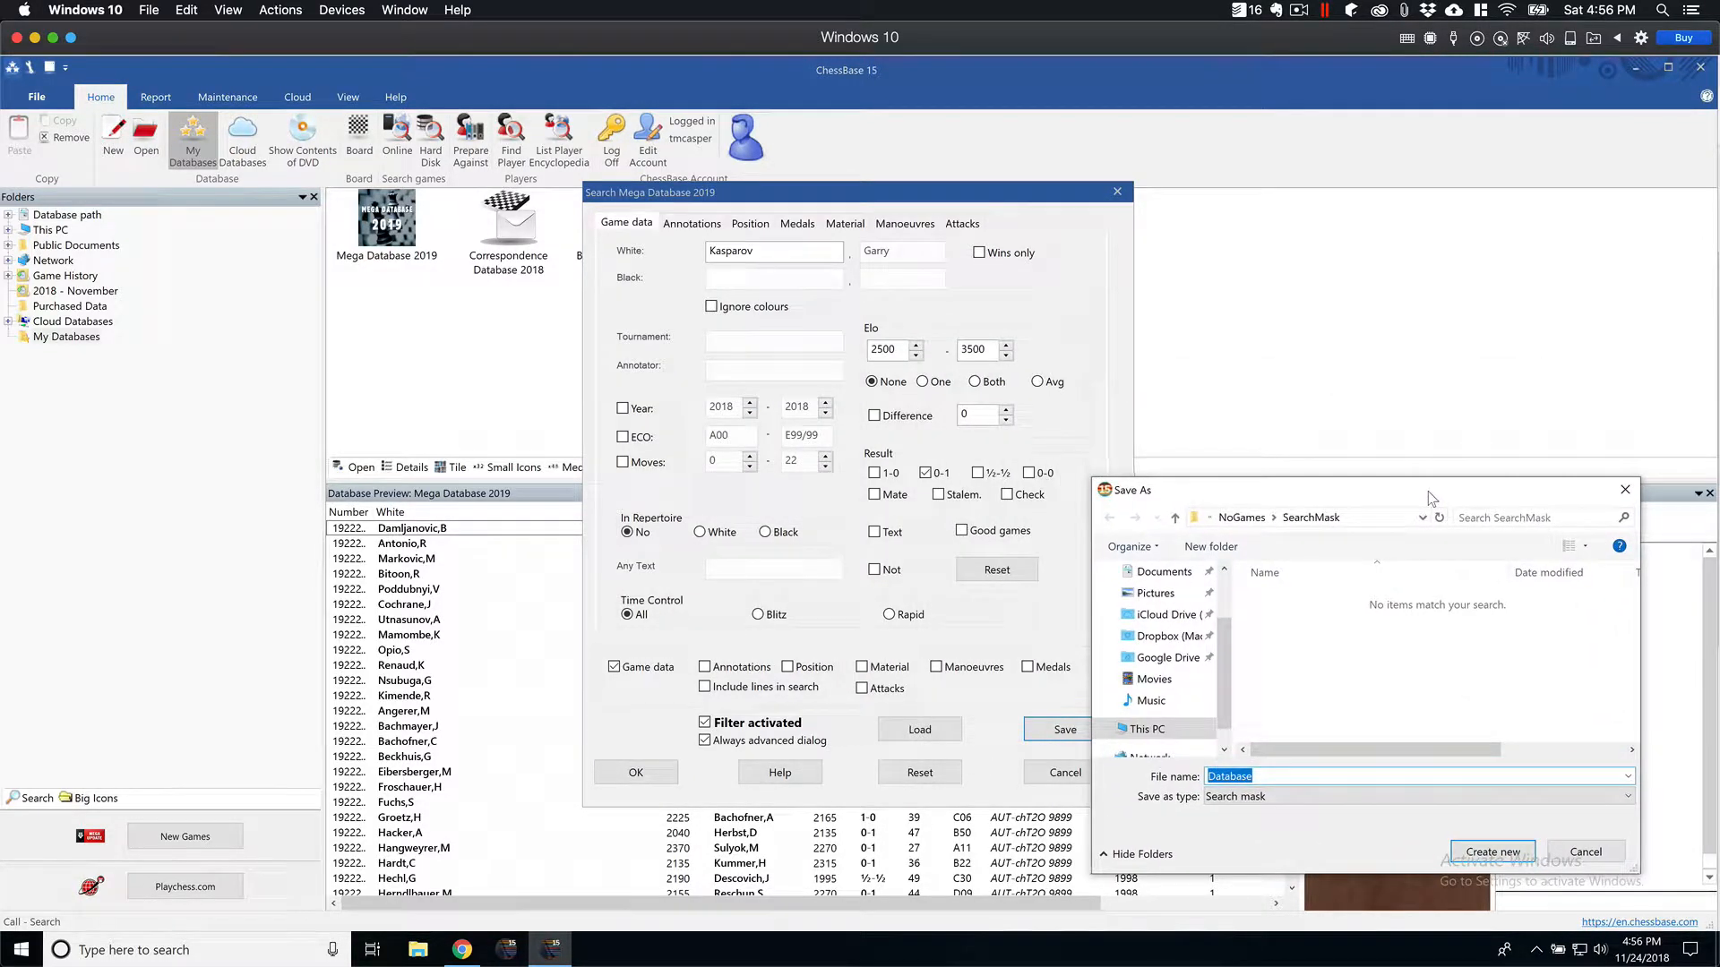
click(1562, 424)
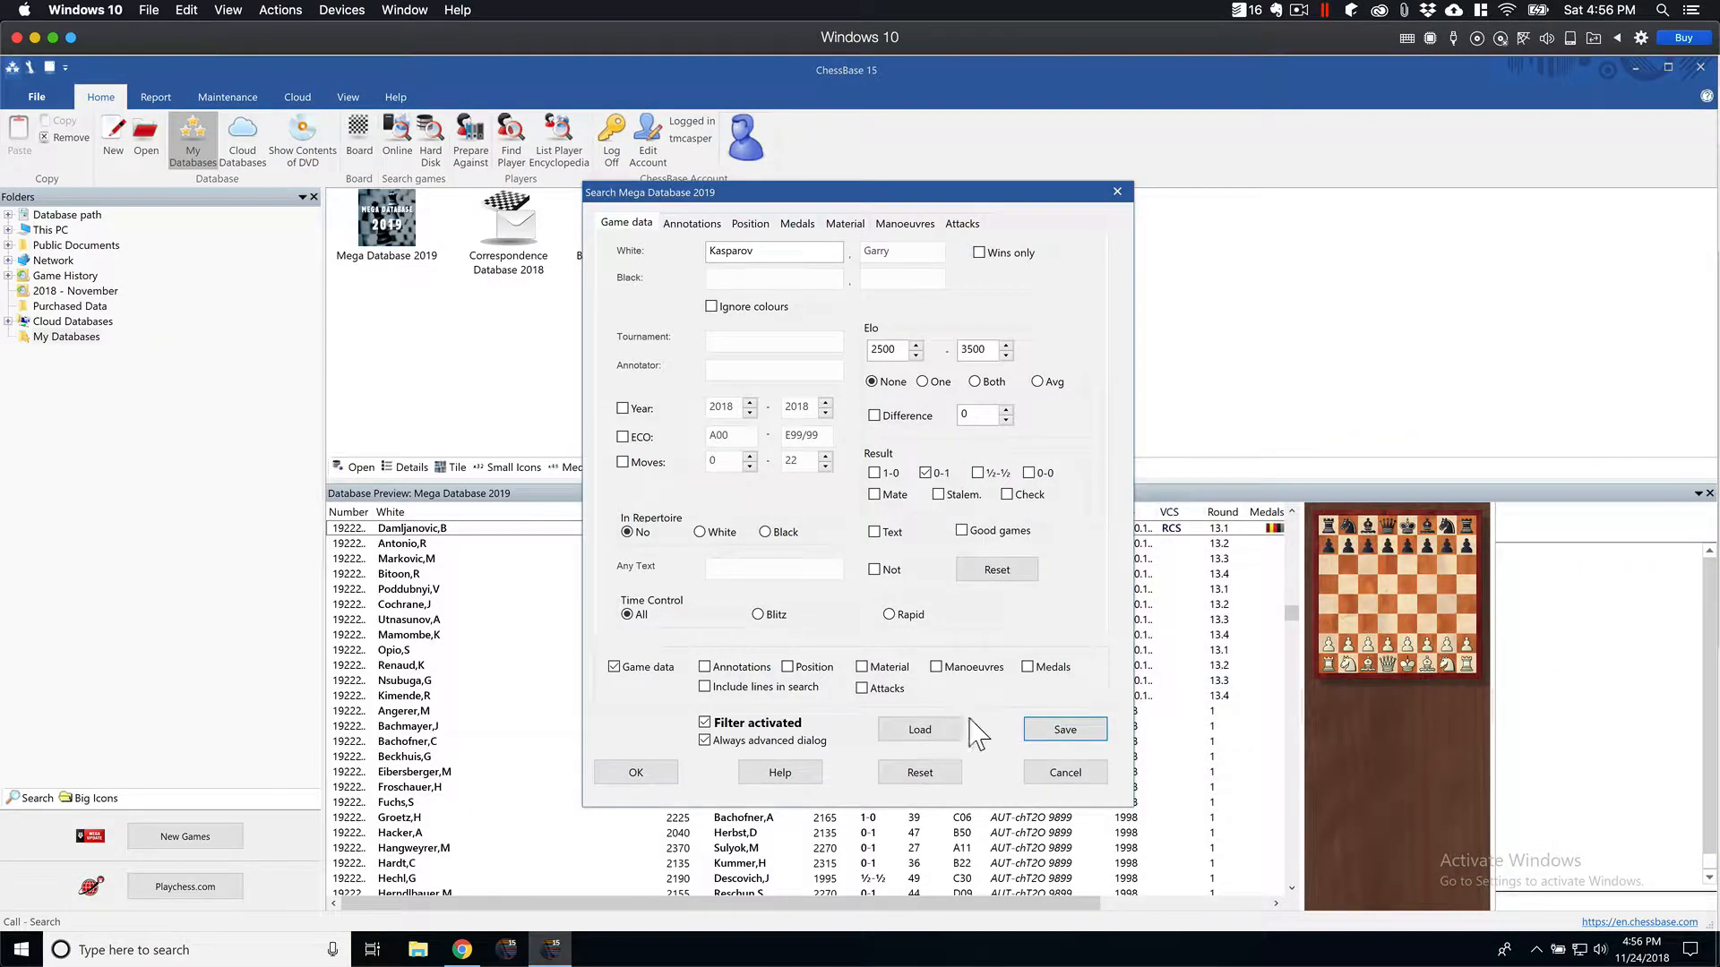
Save the current search criteria as a search mask named kasparov-losses-white, then dismiss the search dialog without searching
click(1066, 730)
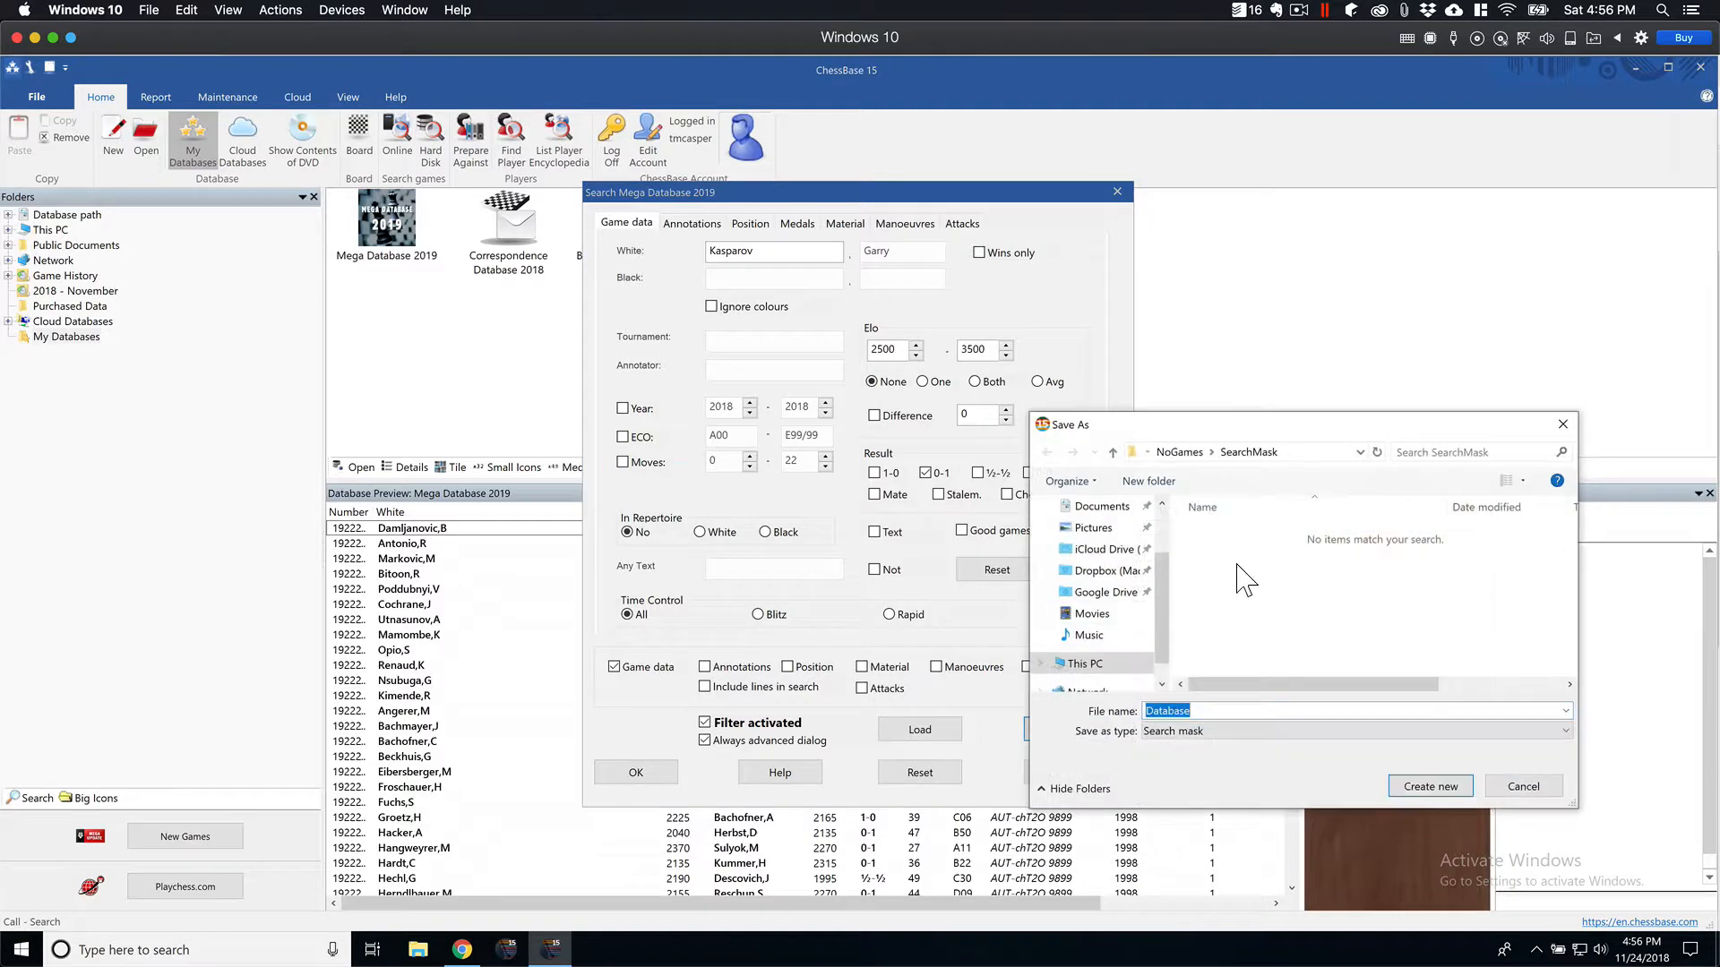
drag(1209, 425, 789, 305)
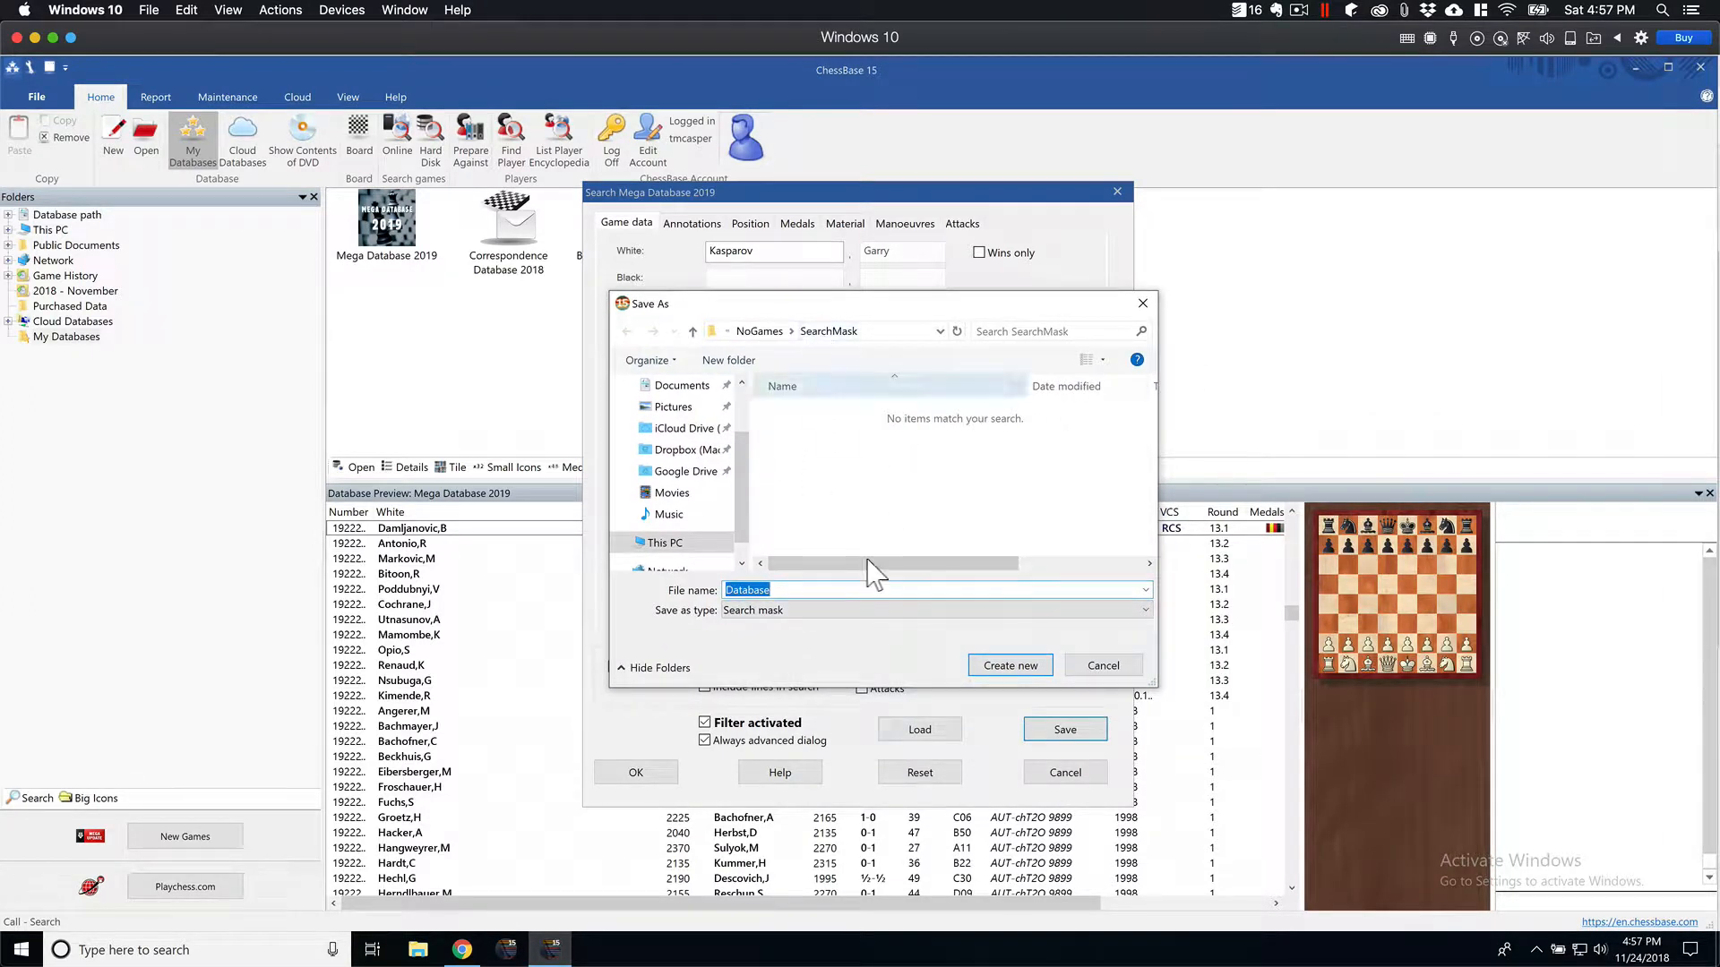
text(kasparov-losses-white)
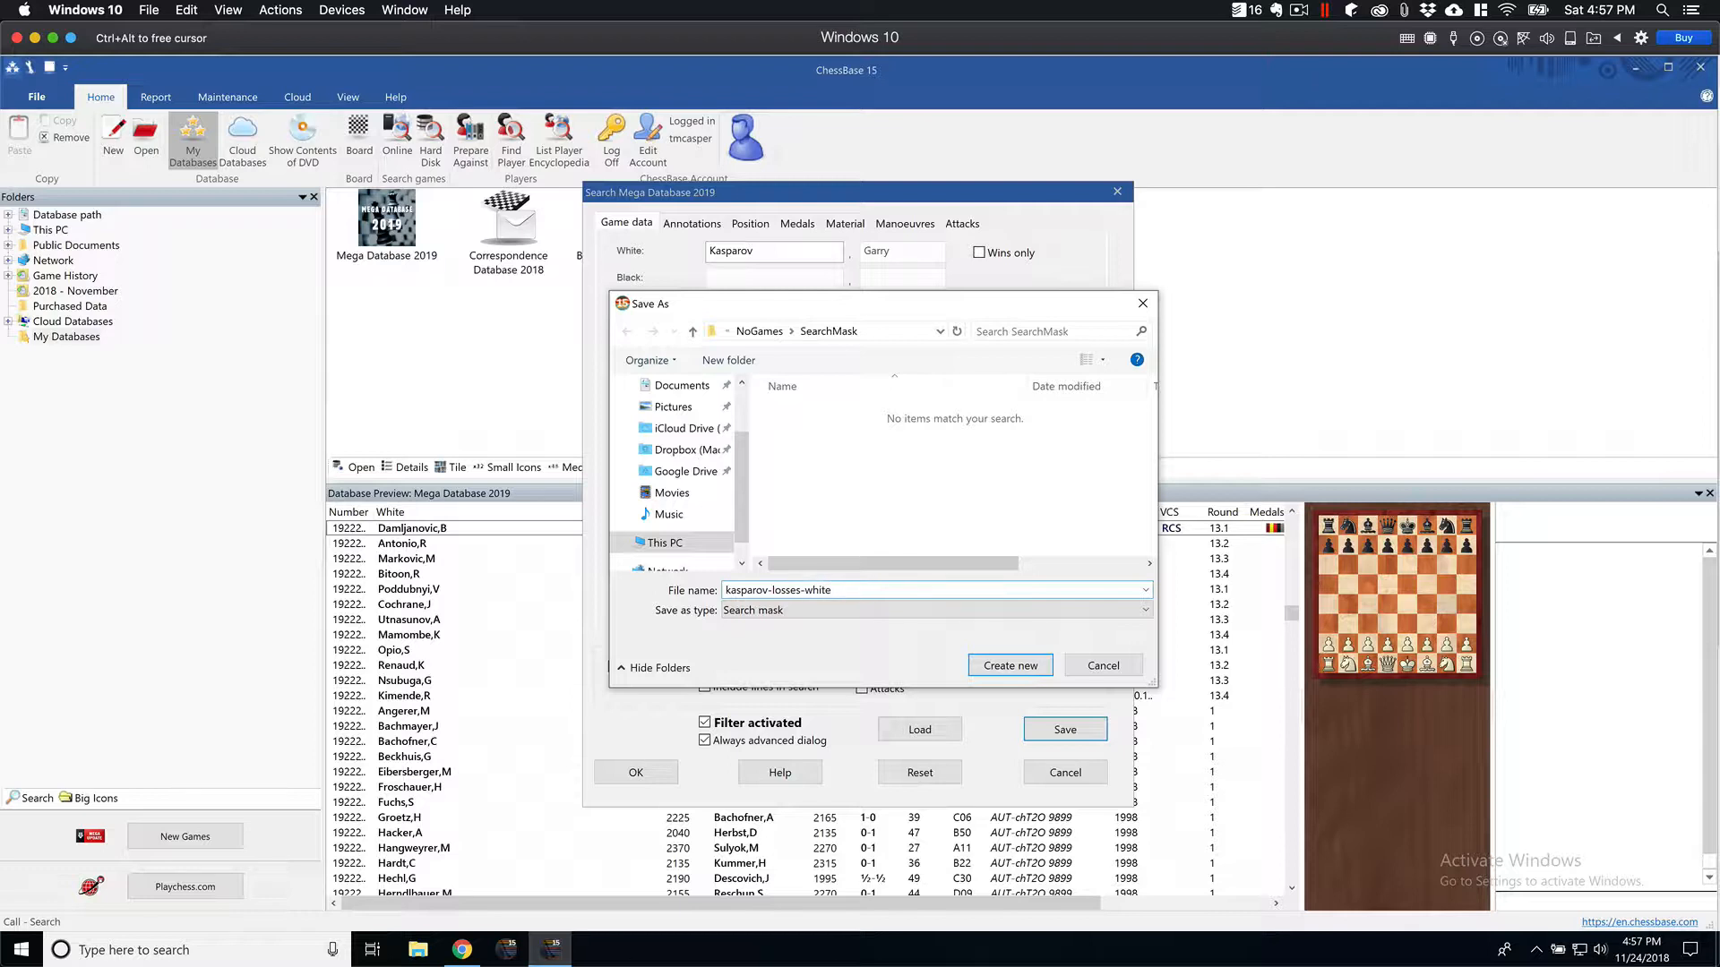
click(1021, 672)
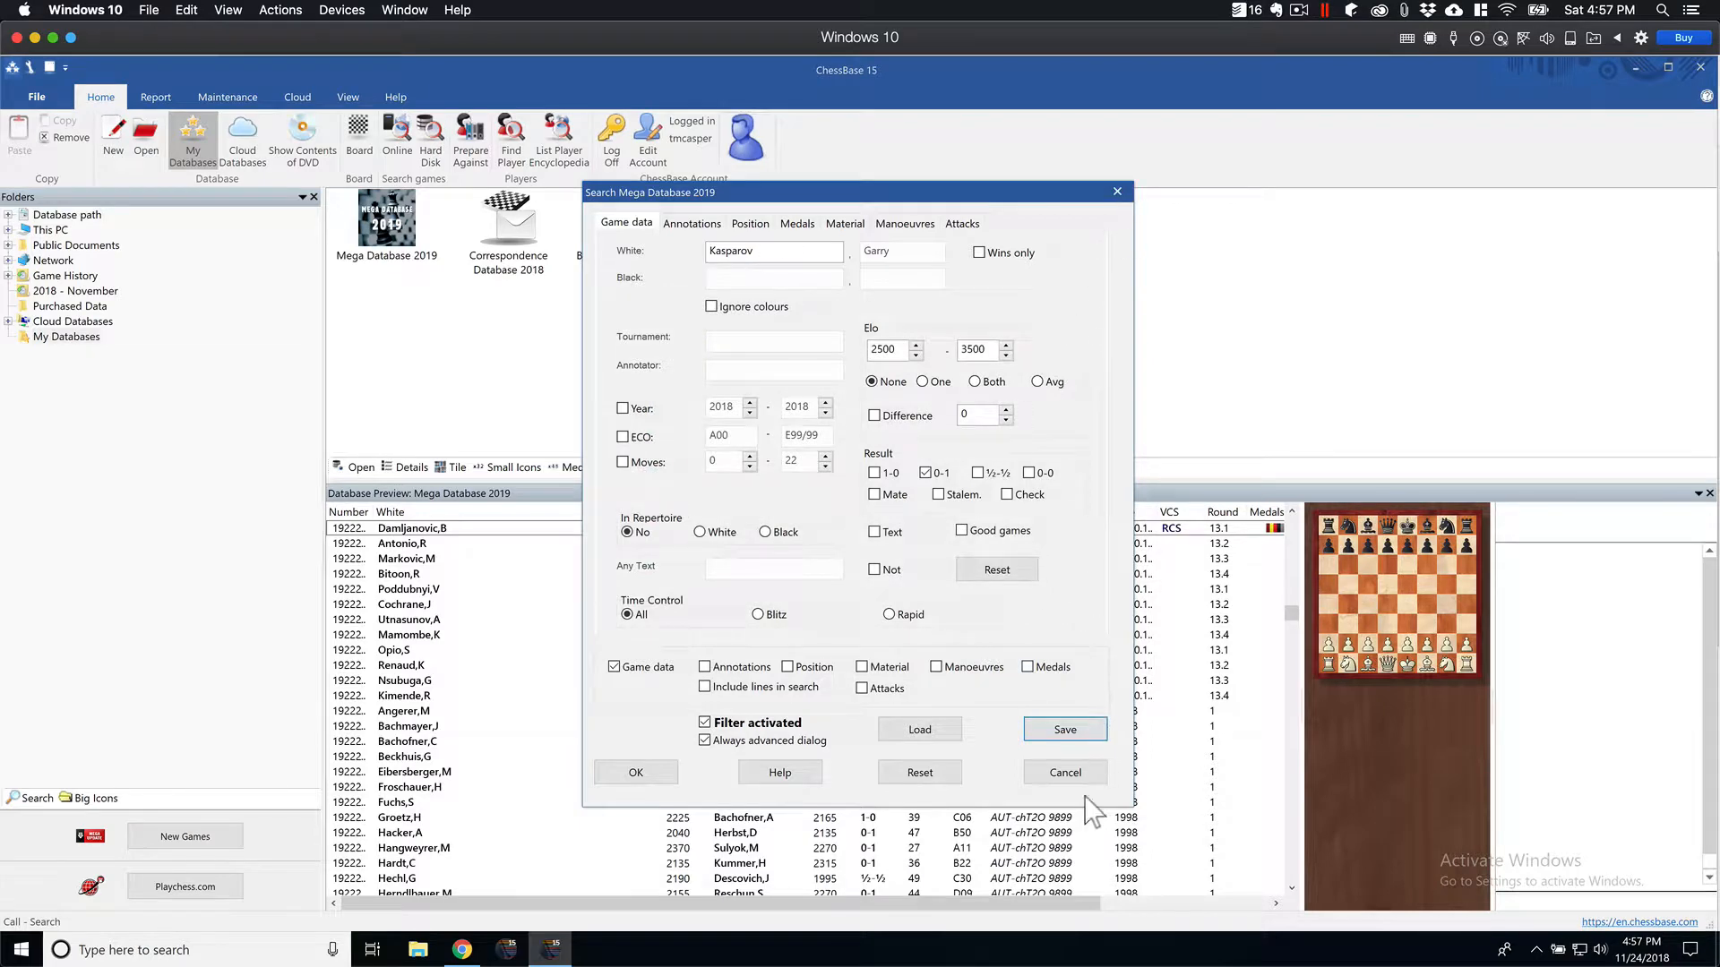
click(1057, 771)
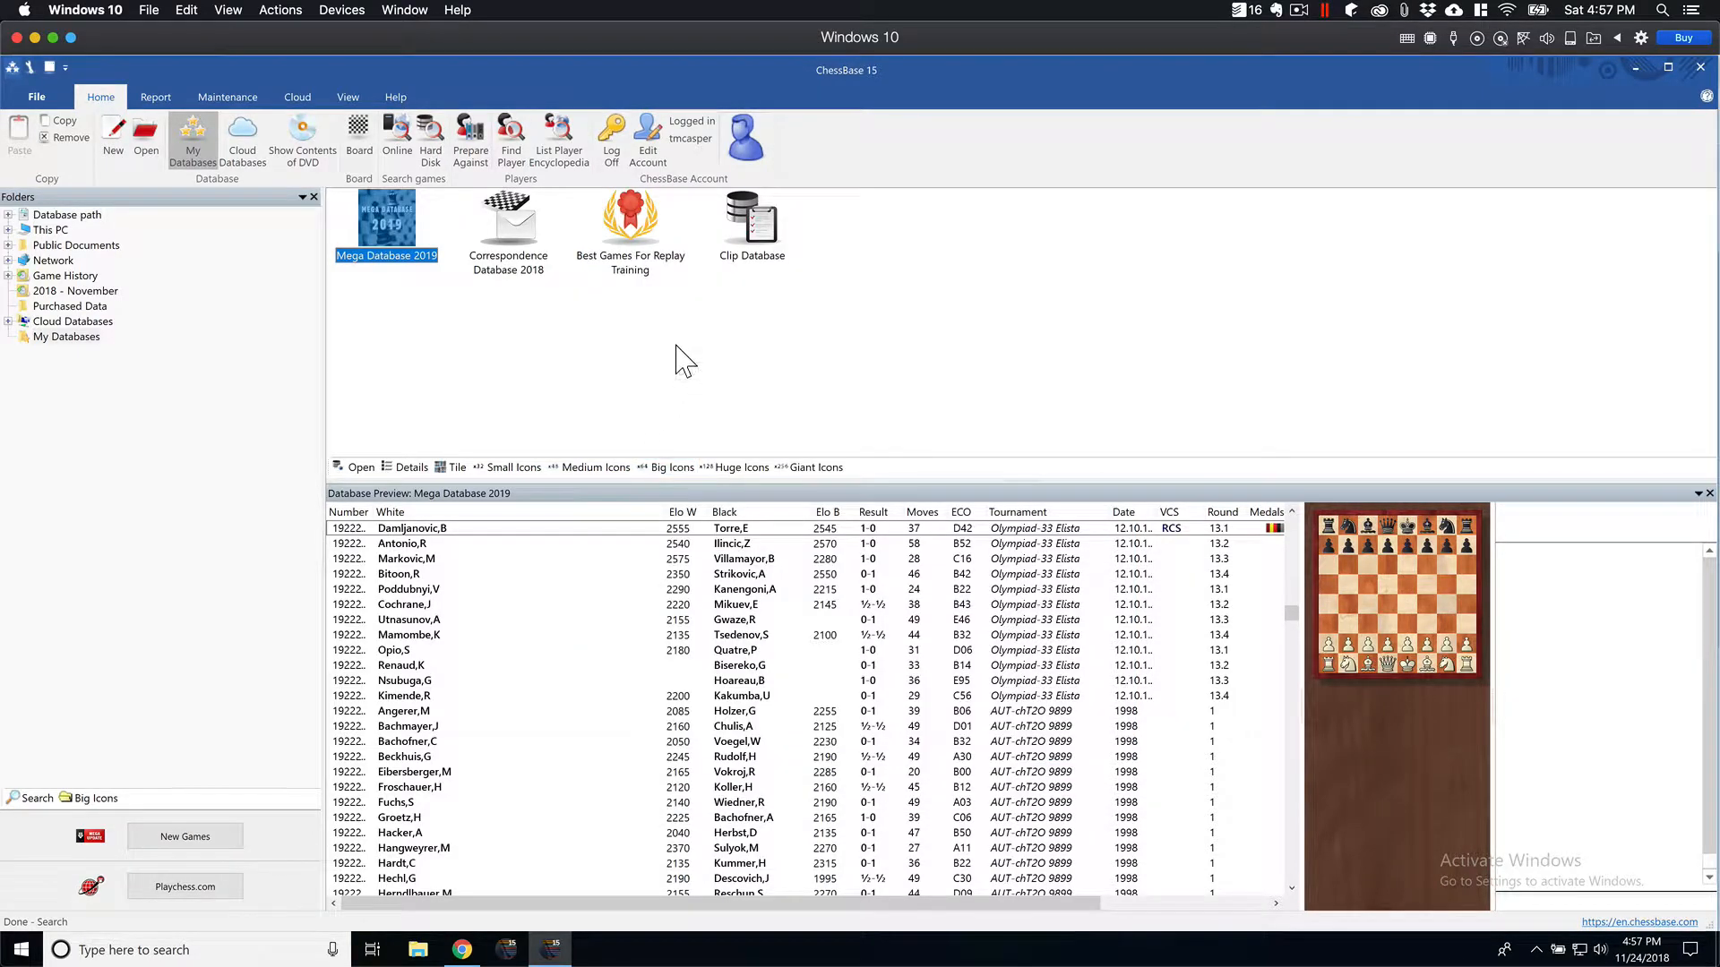
Reopen the Mega Database 2019 search, reset all its criteria and load the saved search mask kasparov-losses-white.dbsearch
right_click(387, 215)
click(421, 245)
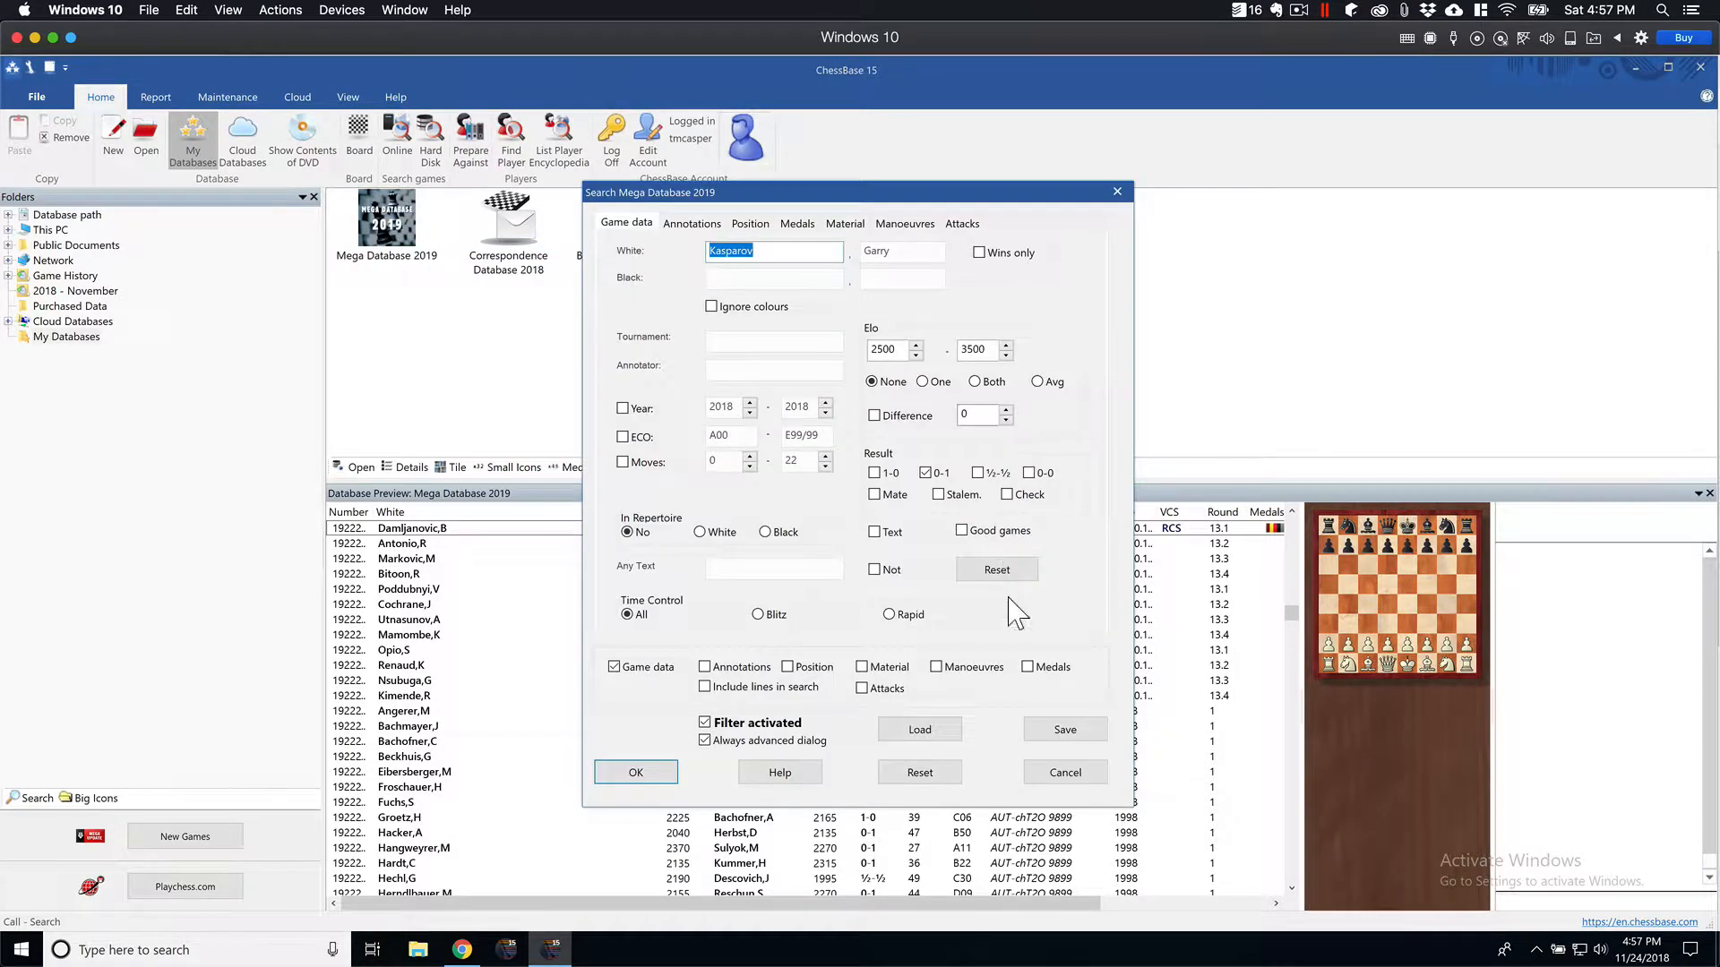
click(930, 776)
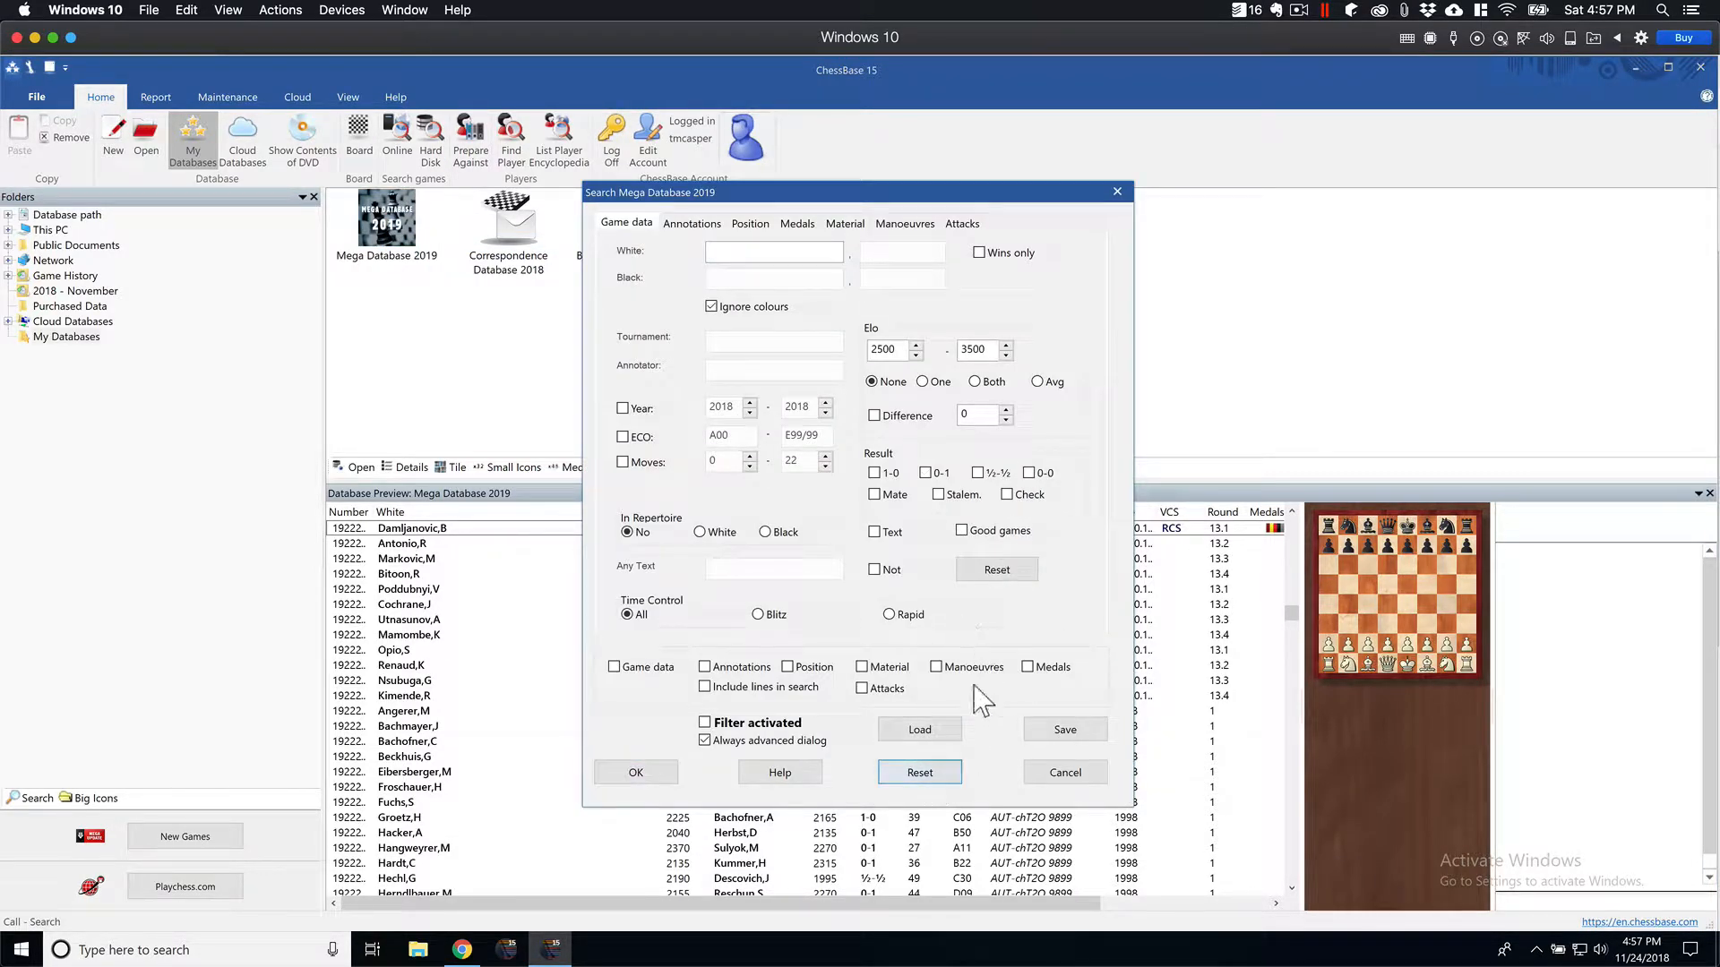
click(917, 730)
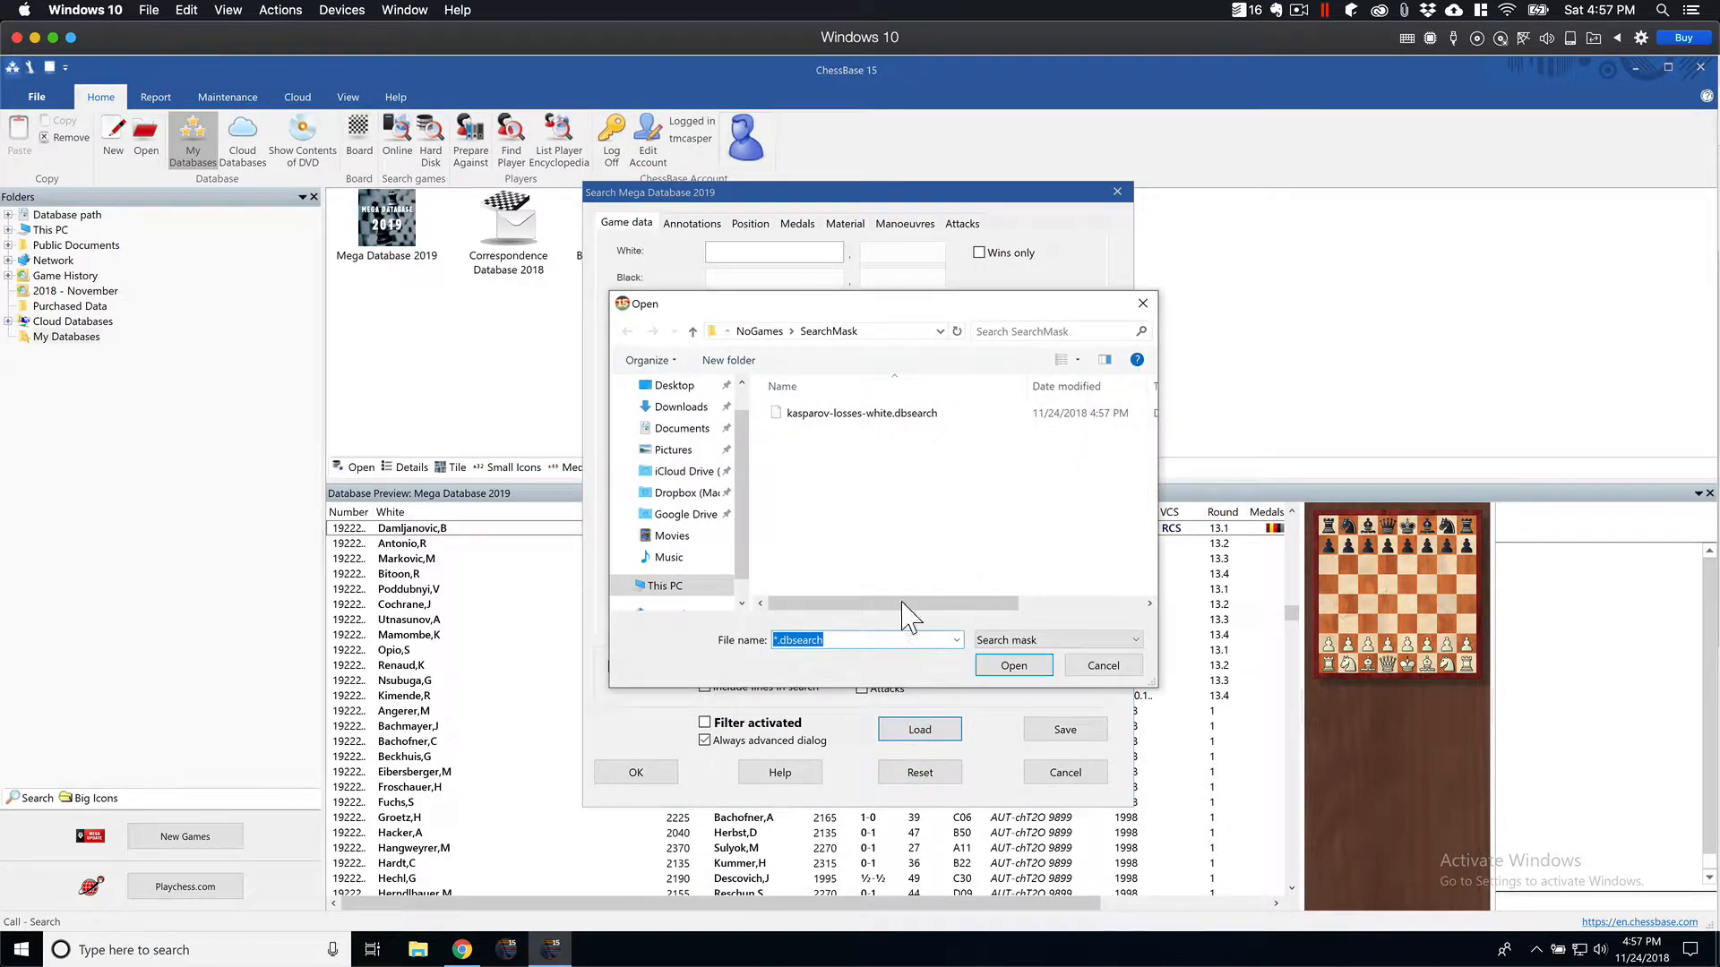
click(849, 415)
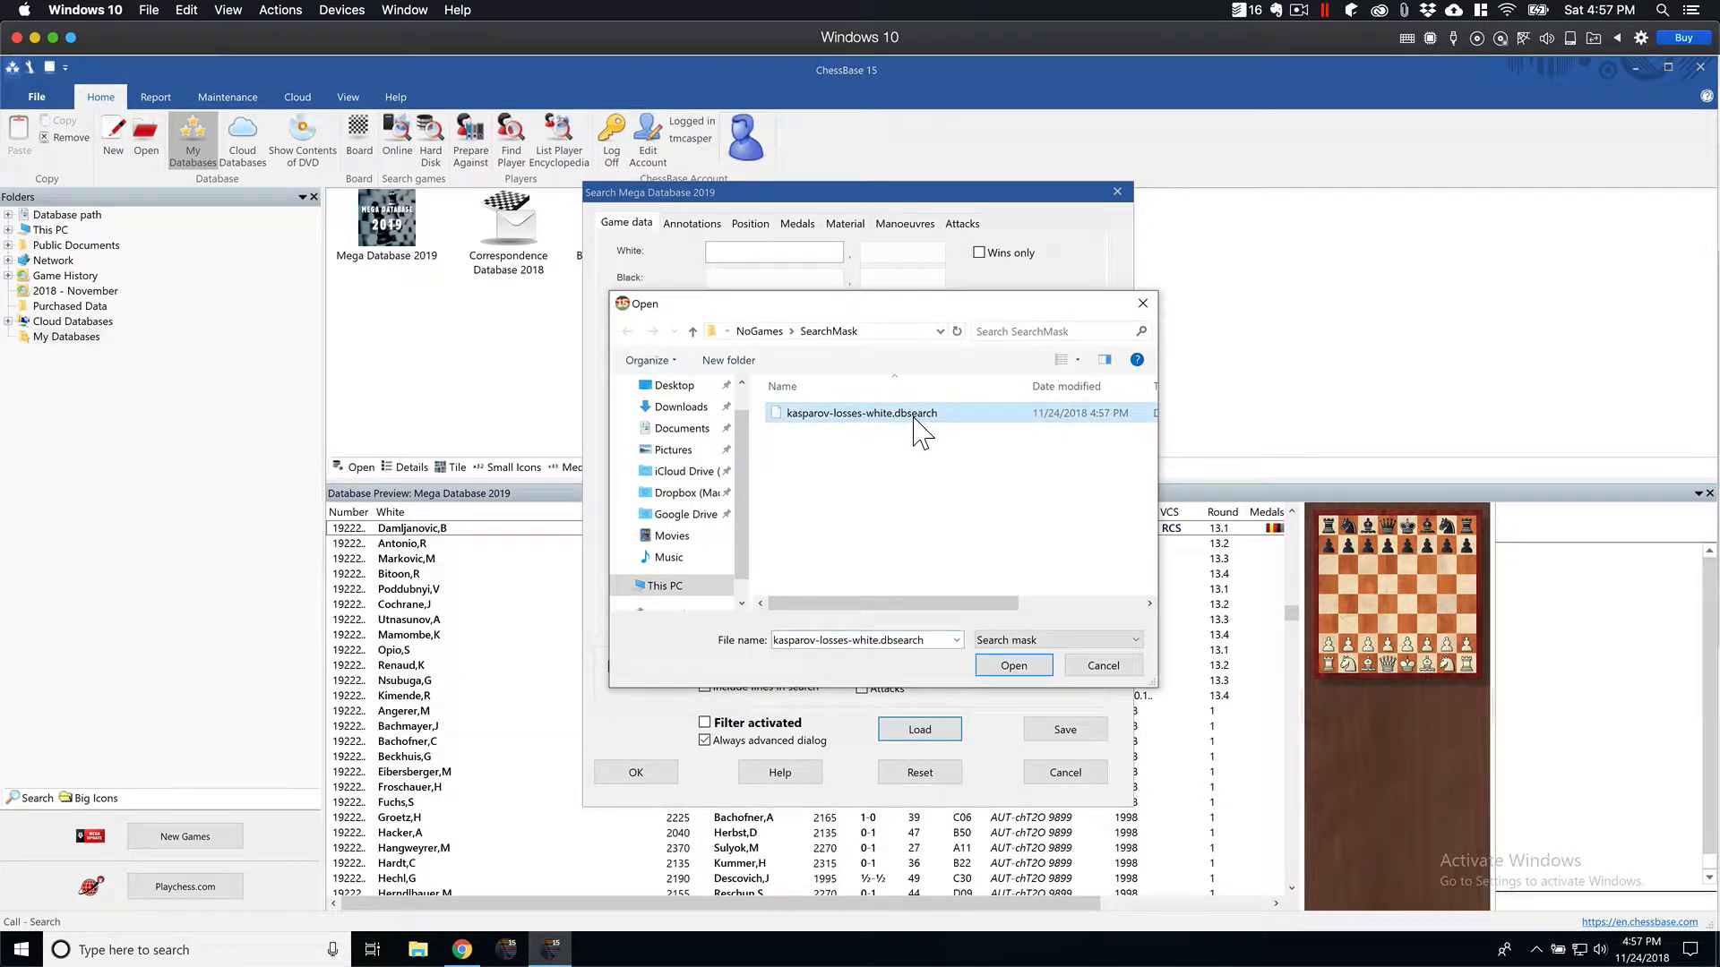
click(1029, 664)
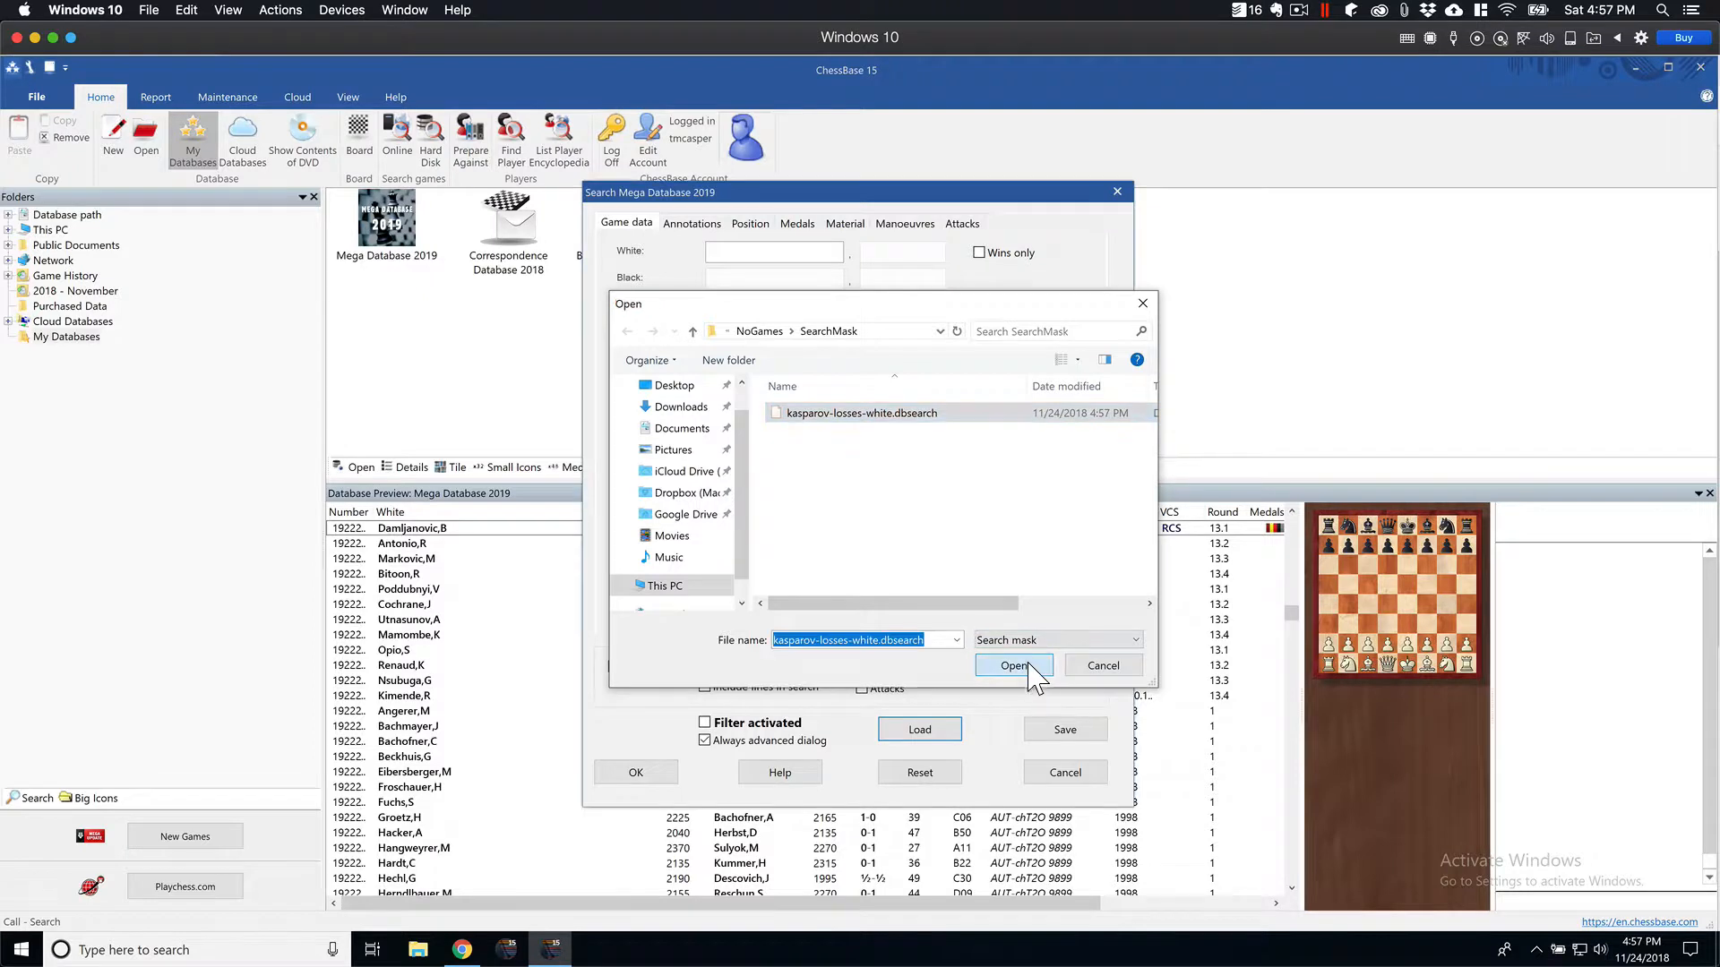